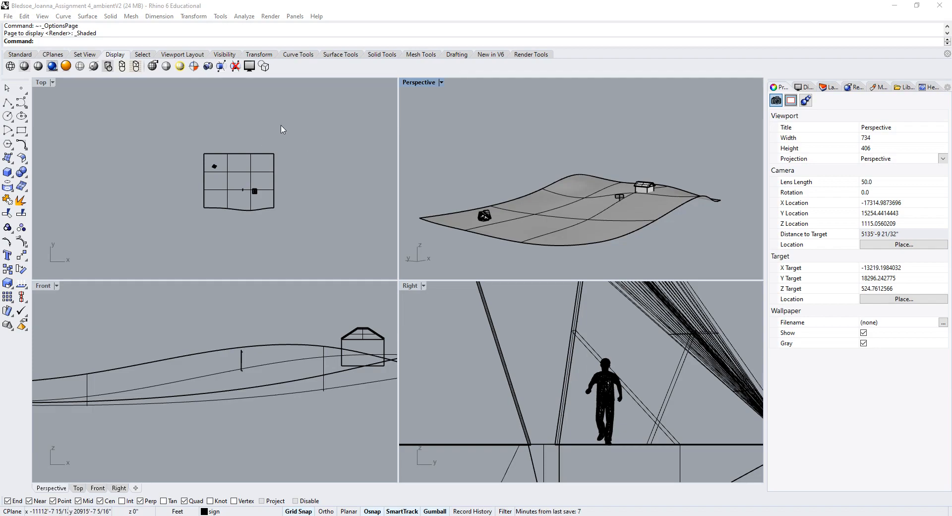
Examine the ground surface and the structures on it, inspecting the faceted pavilion up close in the Perspective view
drag(286, 131, 153, 217)
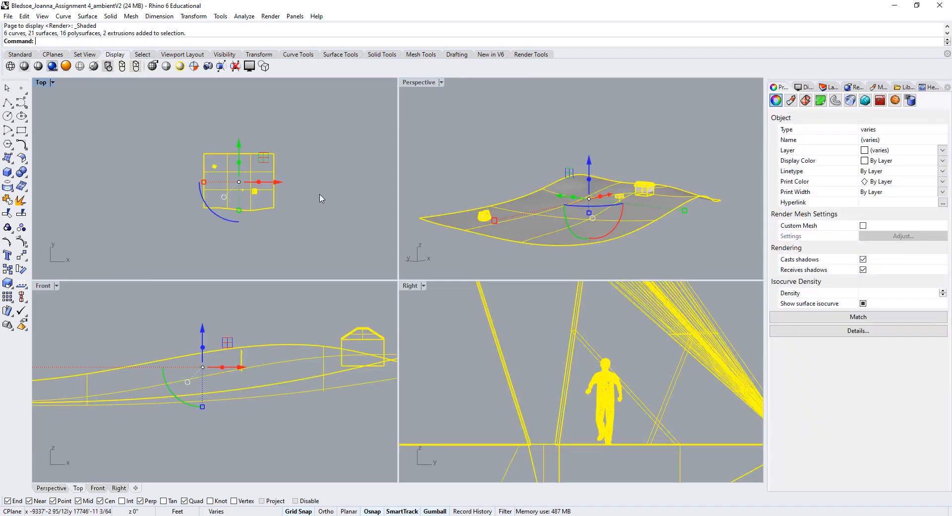
key(Escape)
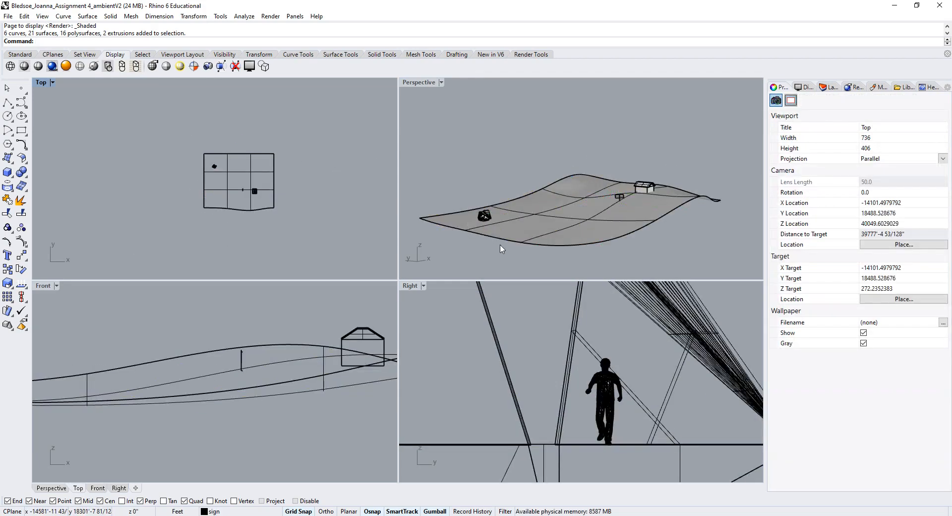
click(583, 195)
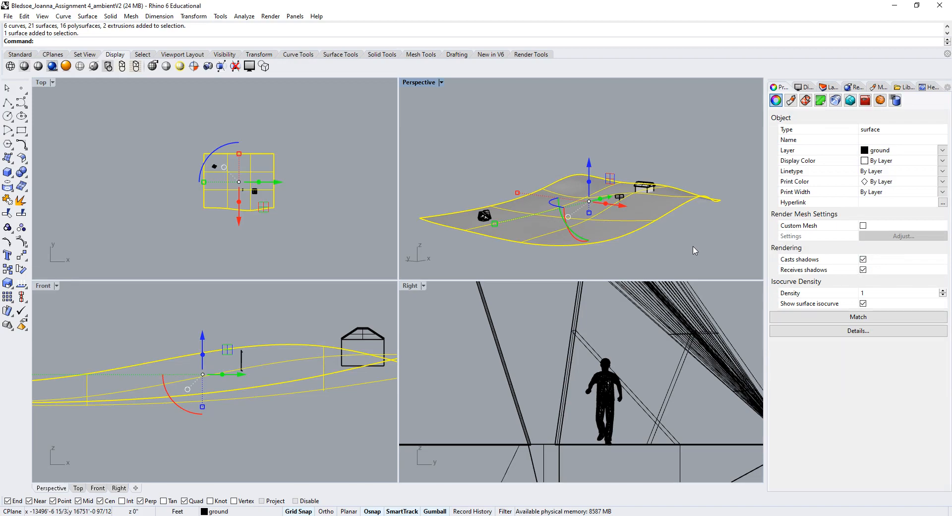
key(Escape)
click(629, 197)
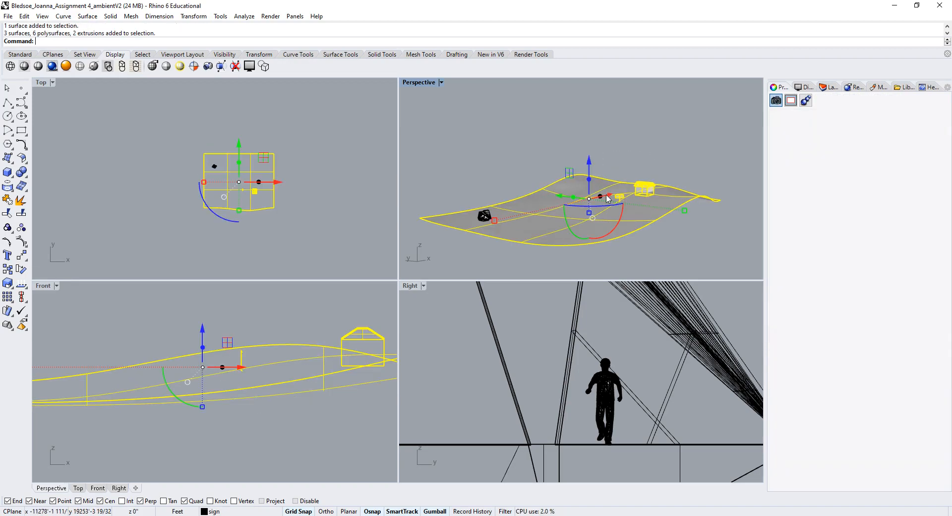
click(648, 191)
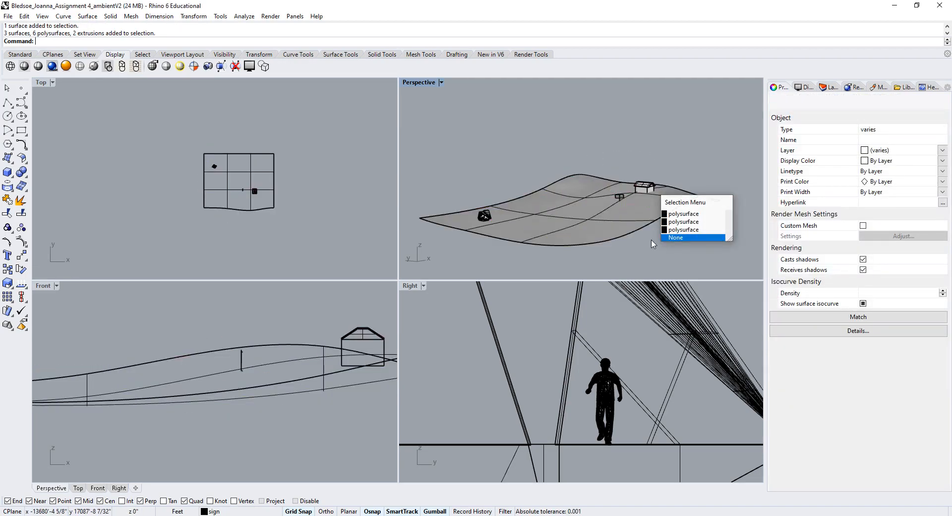
click(698, 234)
scroll(481, 214, up, 10)
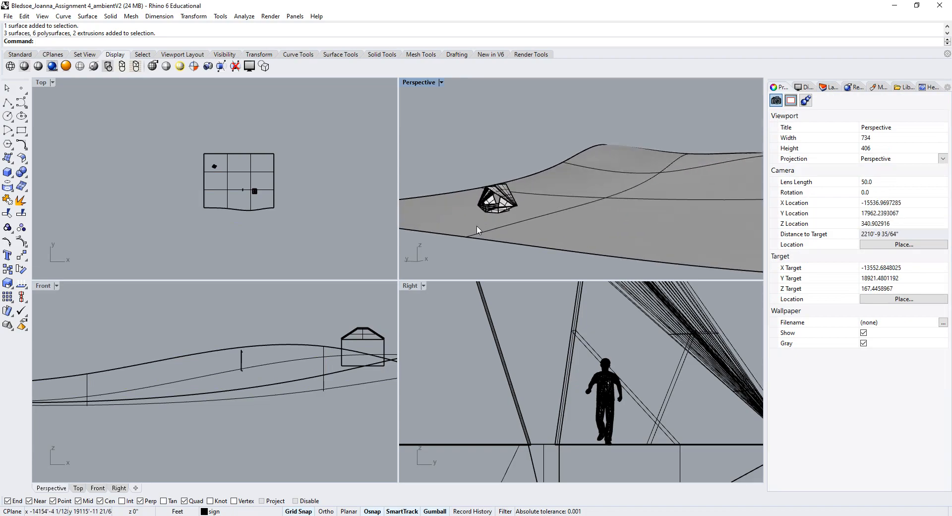
scroll(479, 182, up, 4)
right_drag(506, 208, 526, 215)
scroll(561, 185, down, 2)
scroll(529, 220, up, 2)
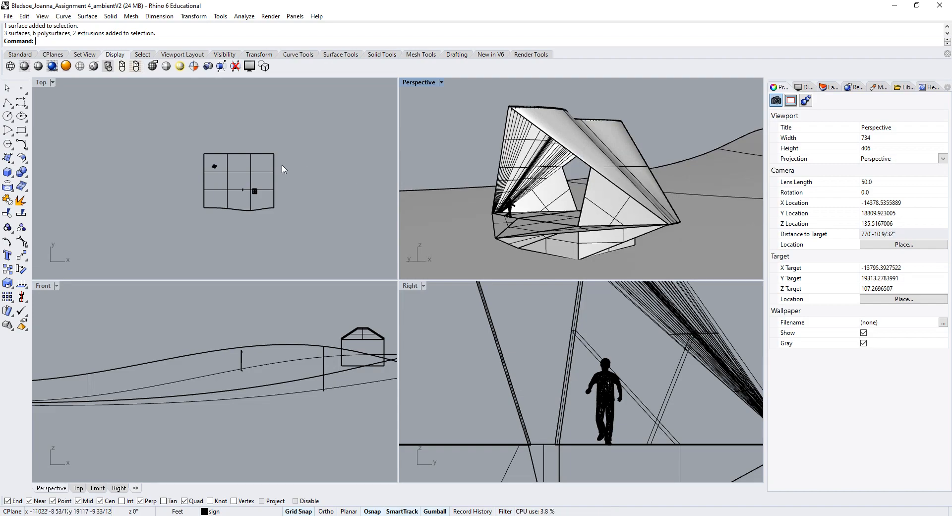
Save the model as a new file, ending the file name in "_section" in place of the last part
click(8, 17)
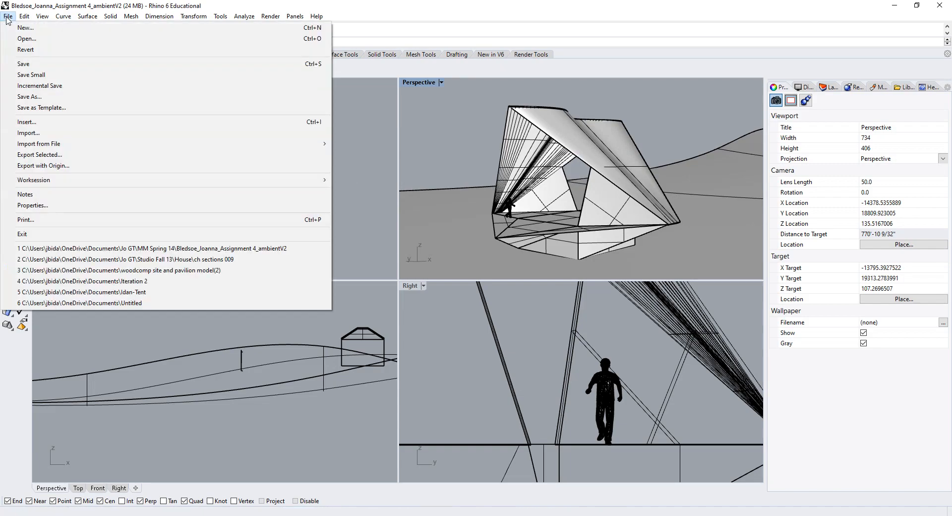
click(29, 96)
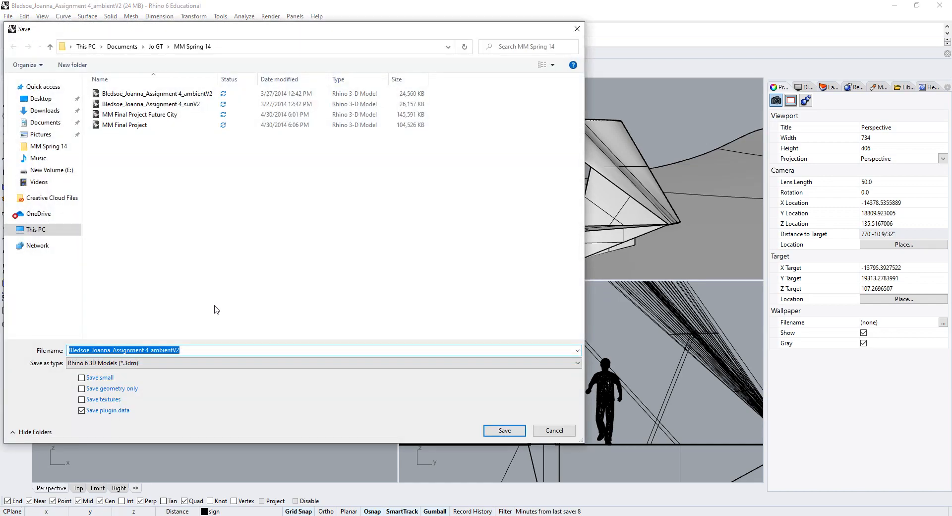
click(191, 352)
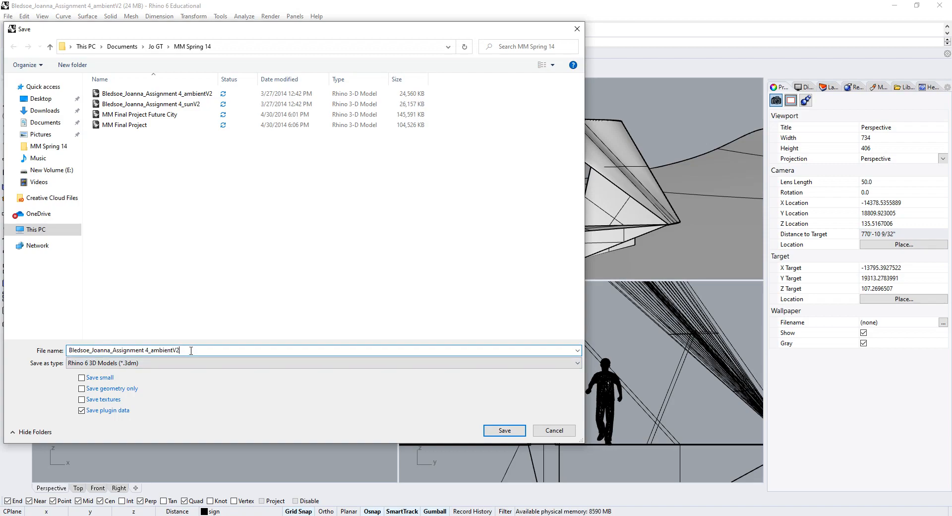
drag(191, 350, 152, 352)
text(sectio)
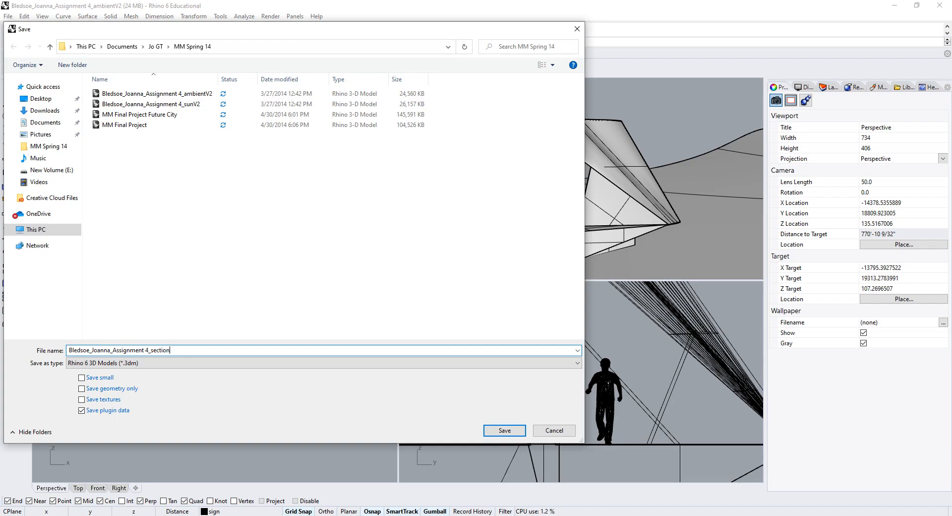
key(Return)
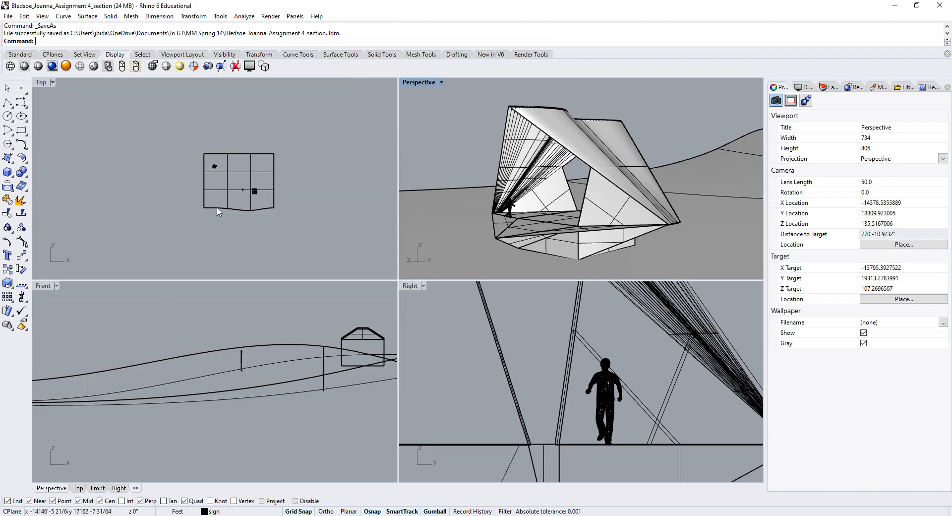
Create a vertical clipping plane through the pavilion with ClippingPlane, placing one corner in the Top view and the other in the Front view
scroll(200, 211, up, 2)
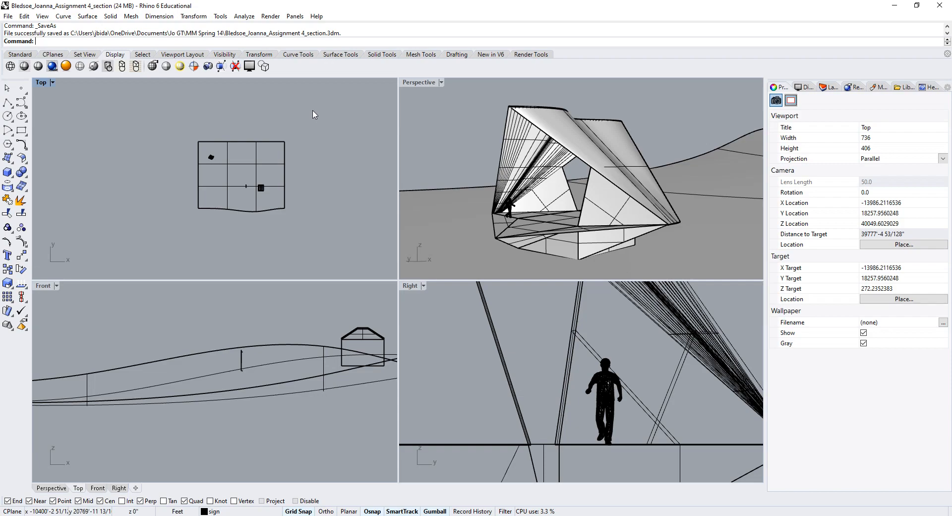
text(ClippingPlane)
key(Return)
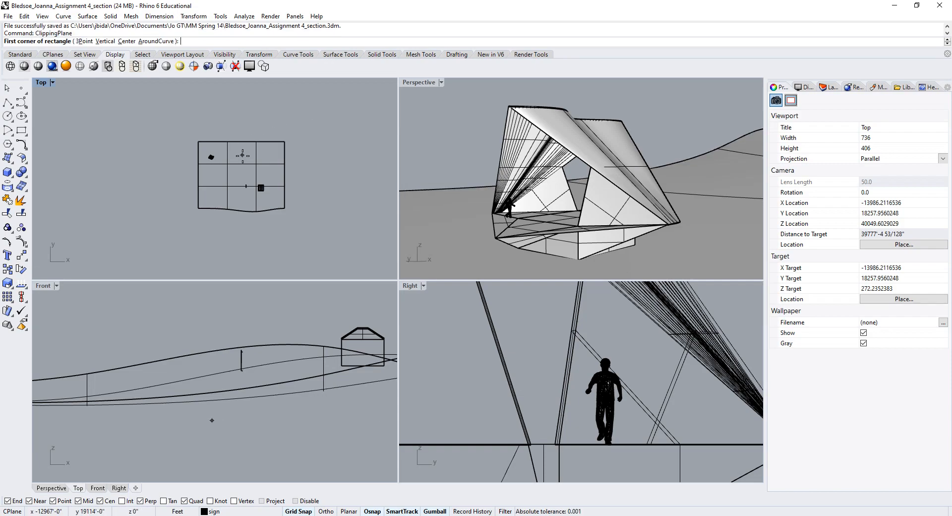
scroll(243, 155, up, 5)
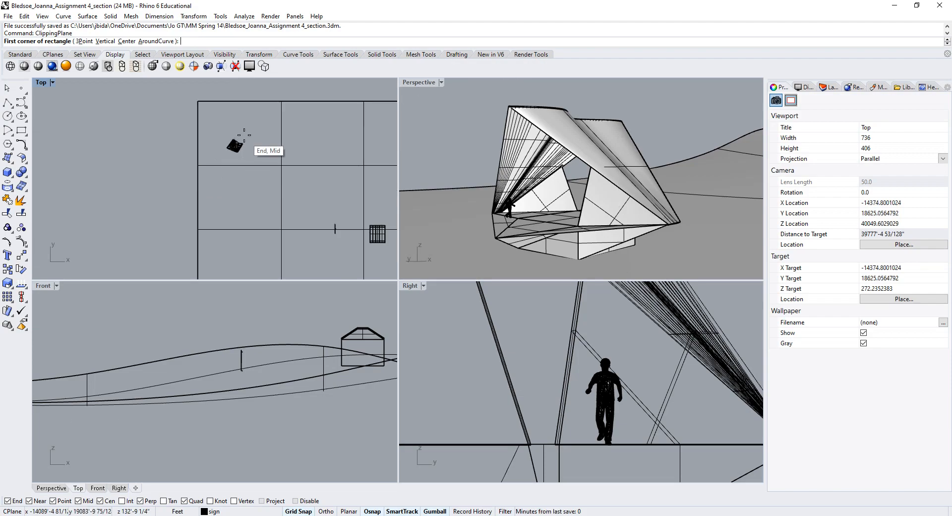
scroll(244, 135, up, 1)
scroll(476, 156, down, 5)
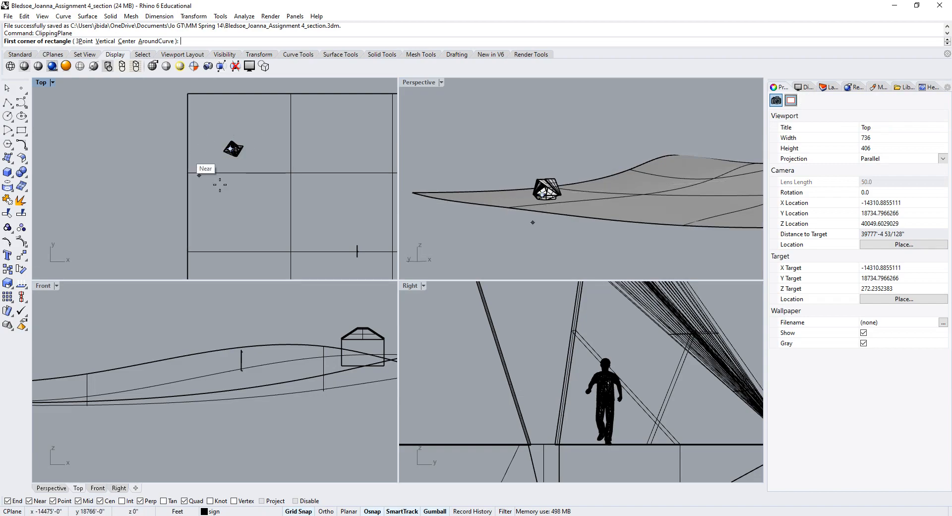
scroll(239, 149, up, 3)
scroll(224, 149, up, 2)
scroll(228, 149, down, 1)
click(102, 150)
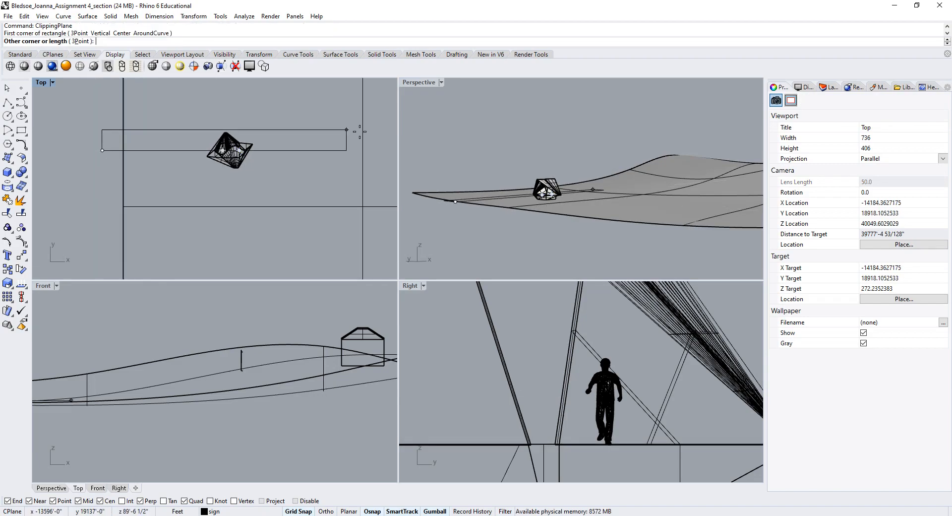
right_drag(75, 347, 273, 333)
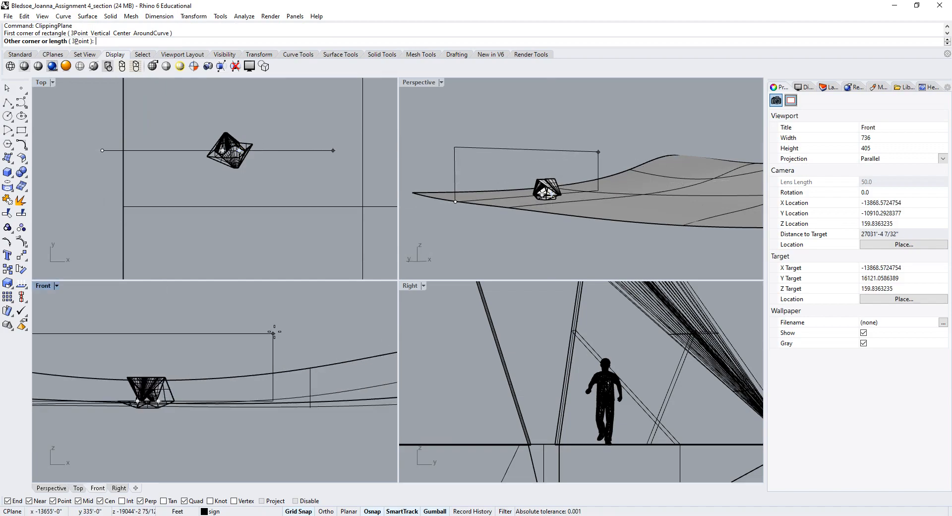
click(263, 331)
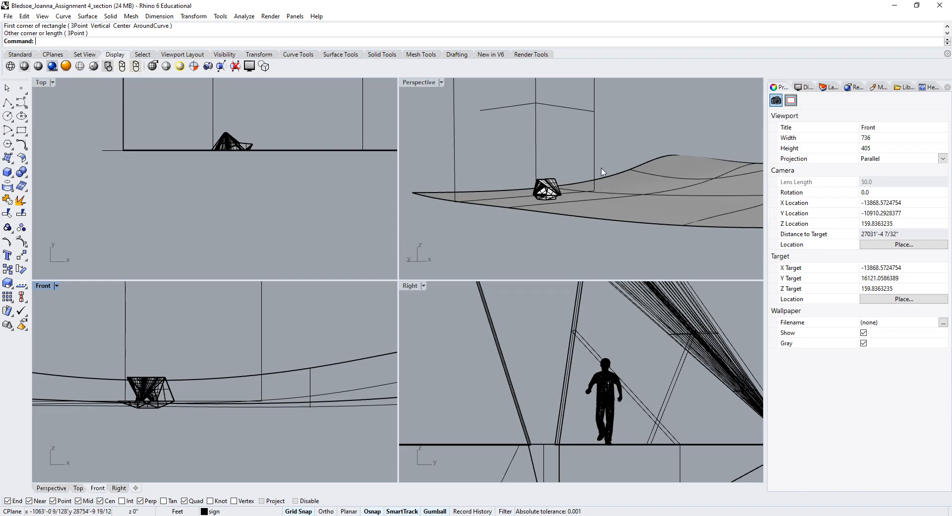
Select the new clipping plane and lower it with the Gumball until it extends below the ground surface
click(537, 144)
right_drag(537, 144, 606, 75)
drag(591, 87, 632, 214)
right_drag(631, 214, 690, 188)
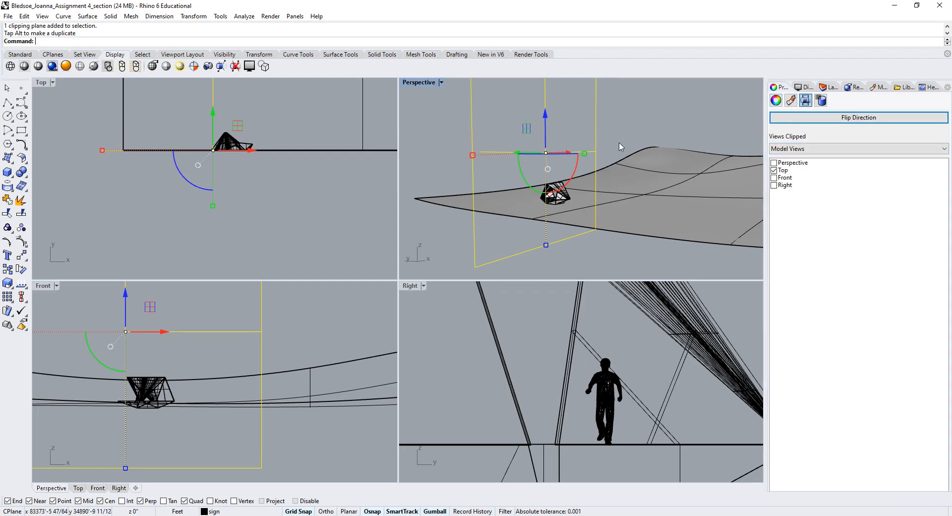
Make the clipping plane cut only the Perspective view, turning off its clipping of the Top view
click(775, 171)
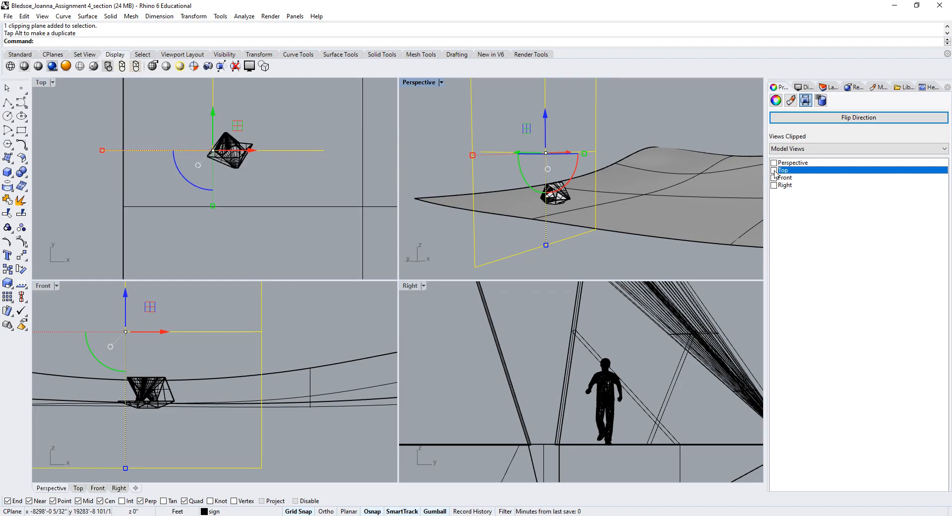
click(775, 163)
right_drag(704, 218, 563, 216)
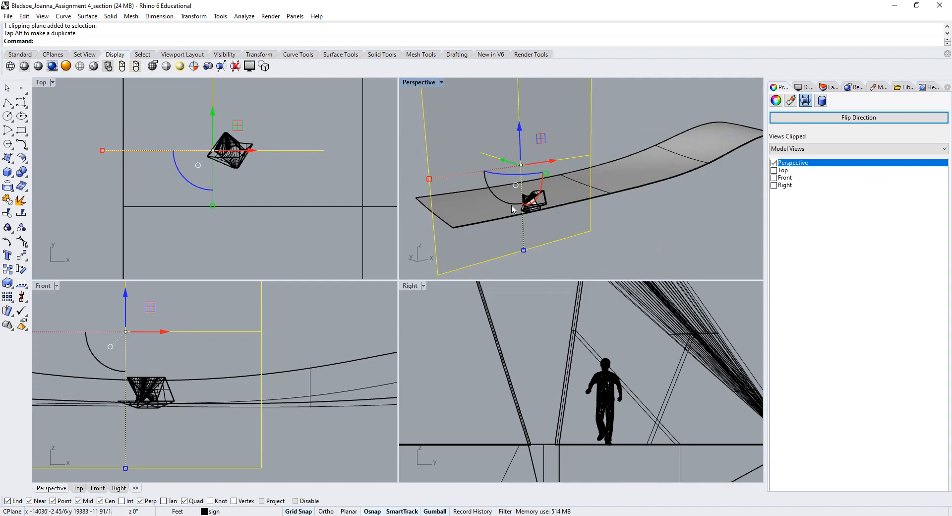
Shift the clipping plane along the X axis to centre it on the pavilion, and lower it further with the Gumball
drag(553, 165, 570, 161)
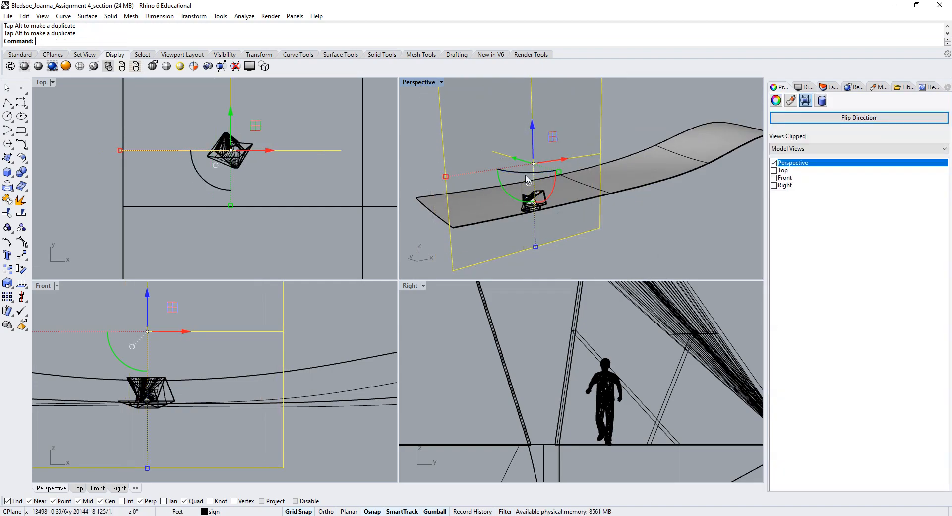
right_drag(571, 162, 604, 191)
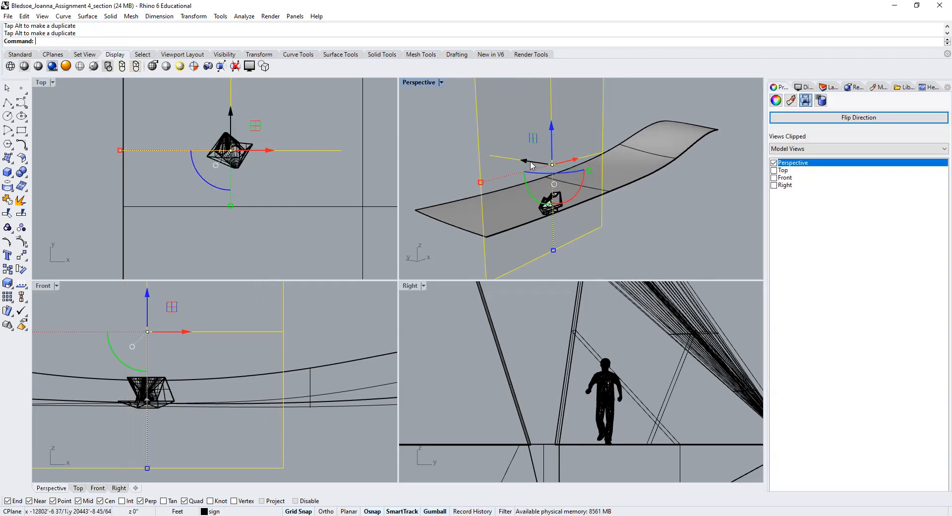
drag(552, 132, 556, 156)
right_drag(556, 156, 491, 169)
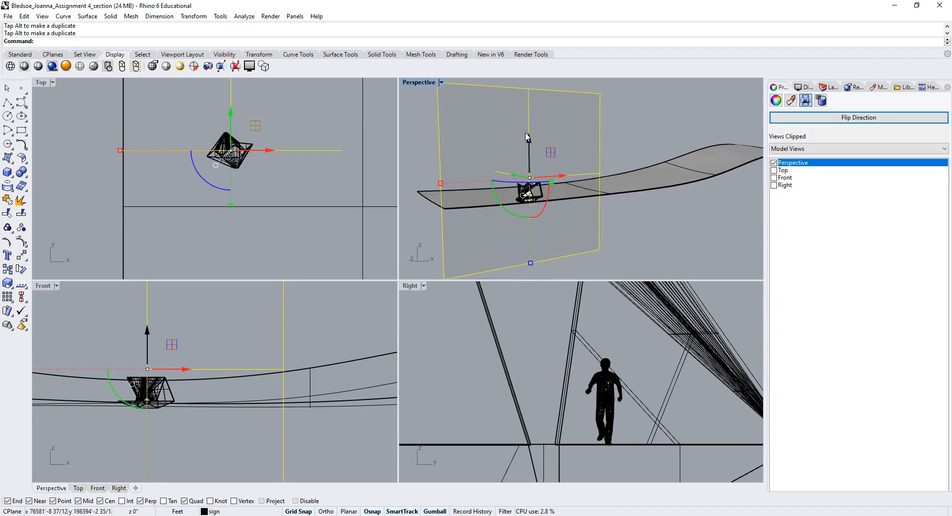
Switch the Gumball off and back on to compare the selected clipping plane with and without its handles
click(435, 512)
click(435, 512)
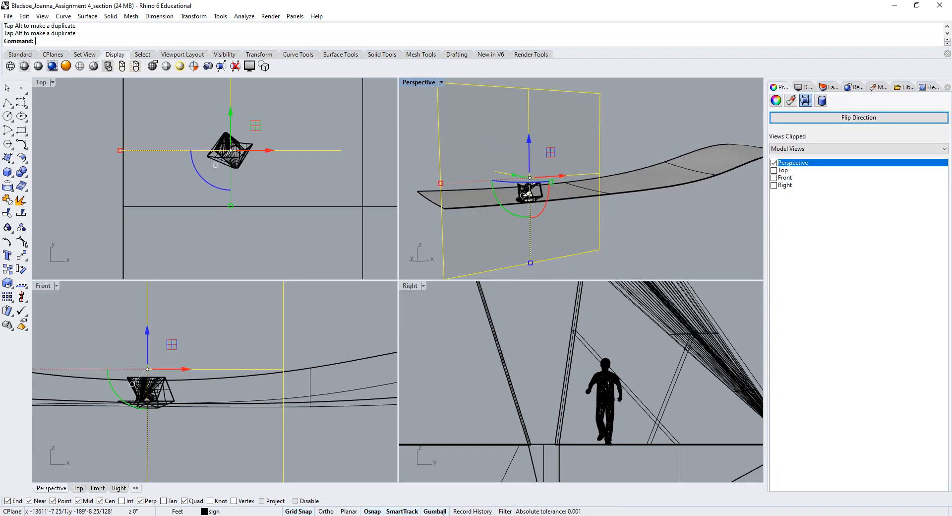
click(435, 512)
click(441, 511)
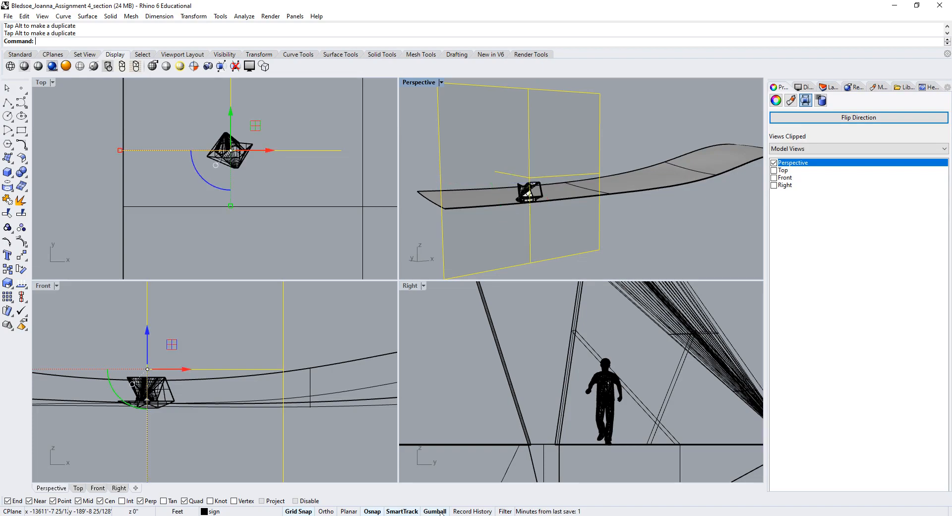
Raise the clipping plane slightly with the Gumball, and clear the selection
right_drag(561, 173, 534, 187)
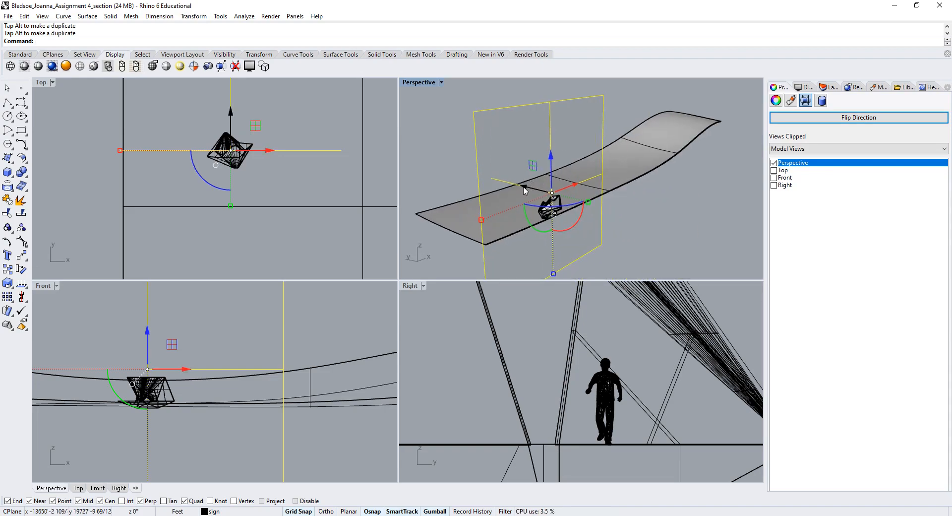
drag(525, 191, 552, 153)
click(447, 160)
Try moving the ground surface with the Gumball, undo the move, and clear the selection
click(454, 207)
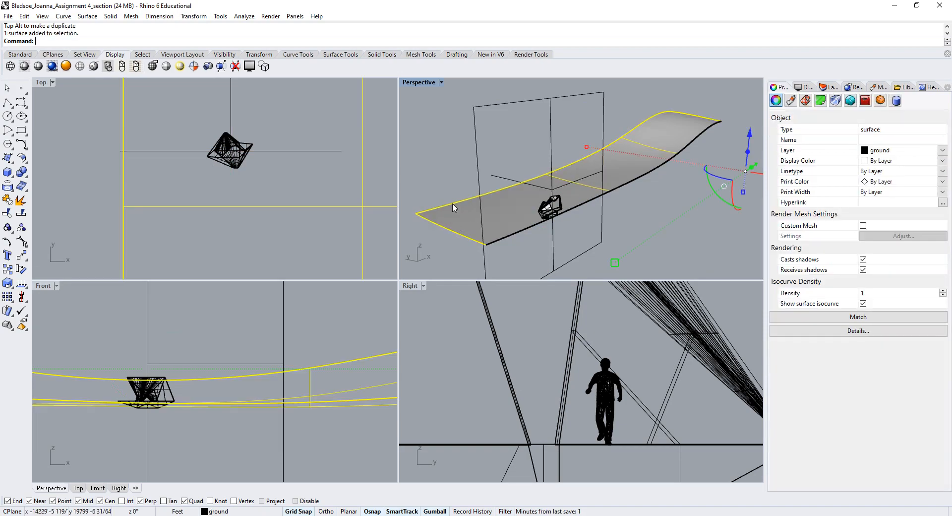
drag(744, 151, 665, 137)
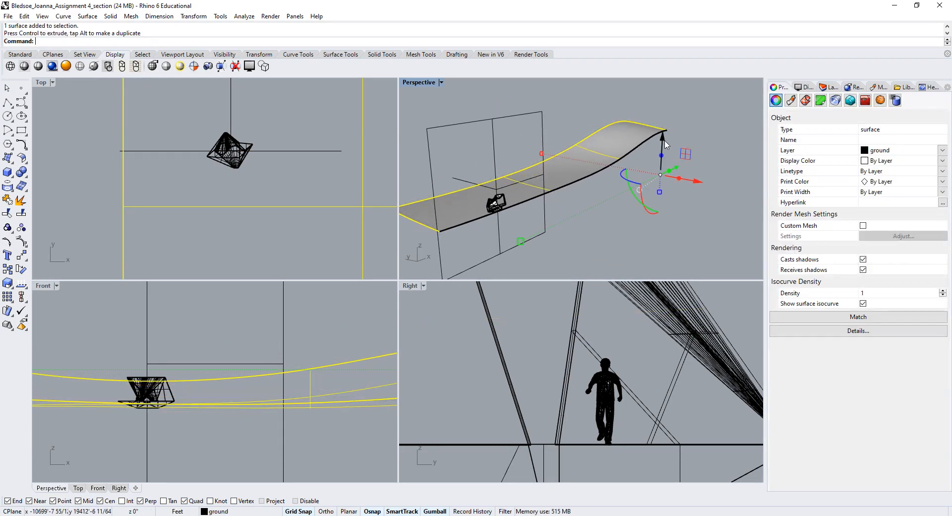
key(ctrl+z)
click(571, 119)
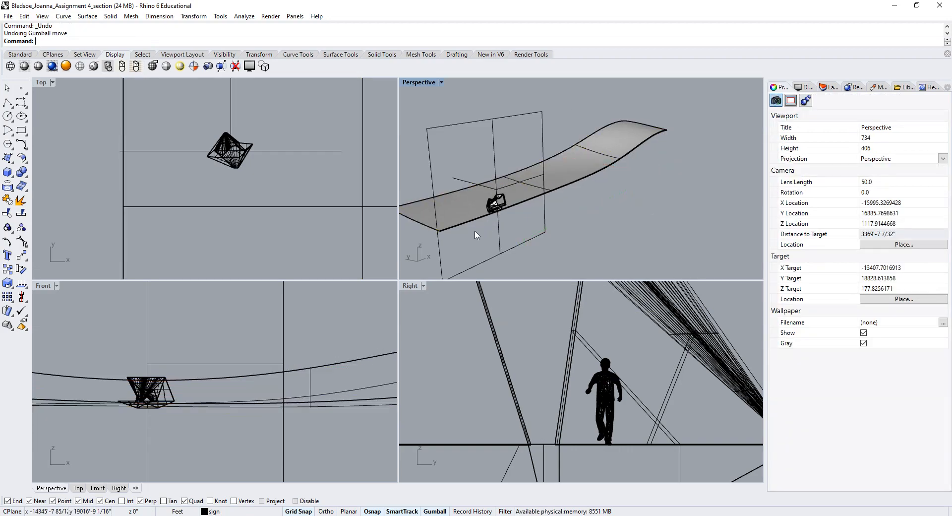
Select the clipping plane and raise it along the Z axis by an exact distance entered through the Gumball
right_drag(531, 206, 502, 142)
click(499, 142)
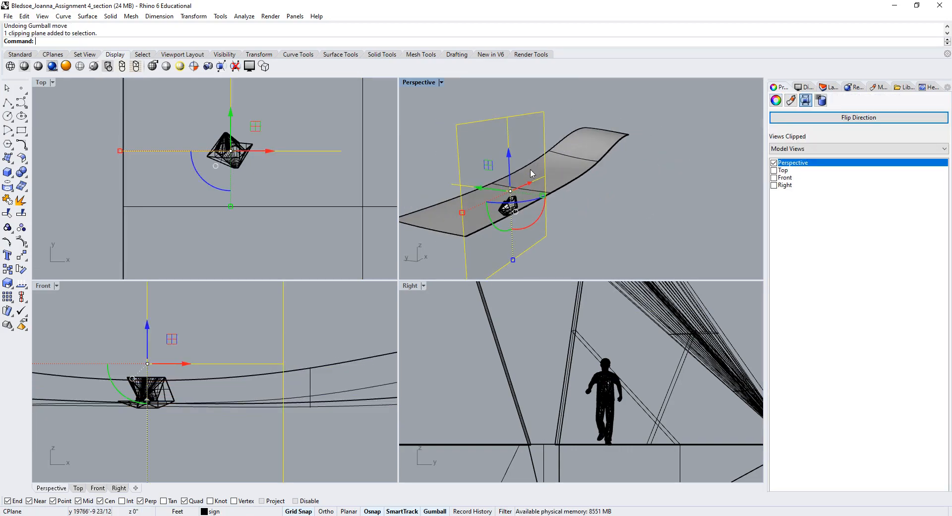
right_drag(514, 191, 496, 166)
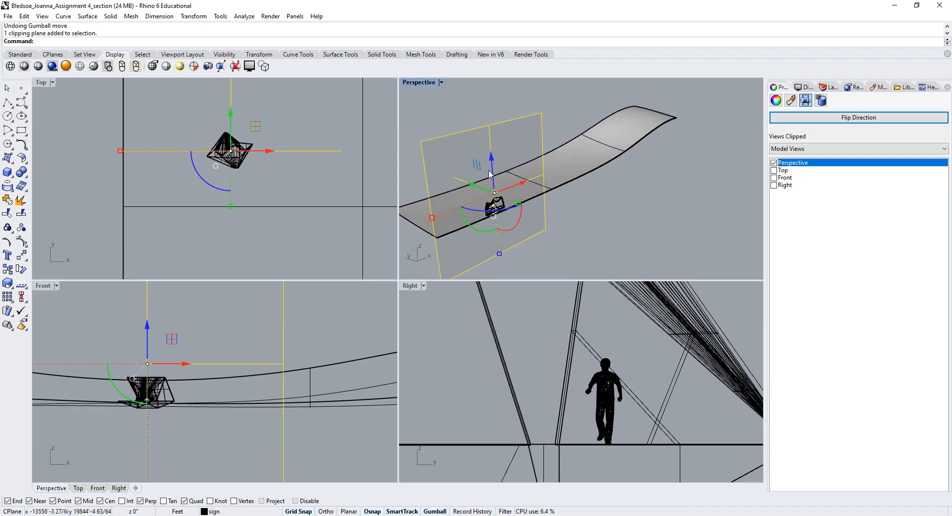
click(493, 159)
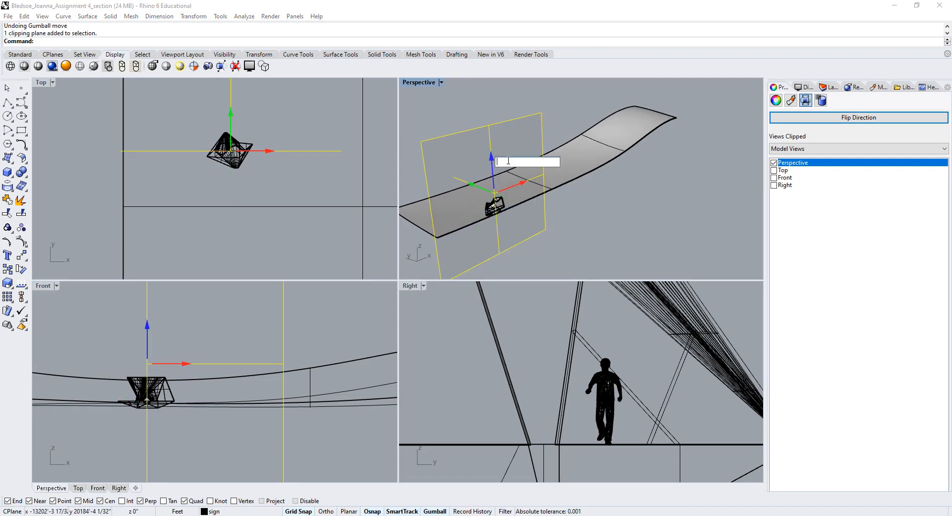
key(Return)
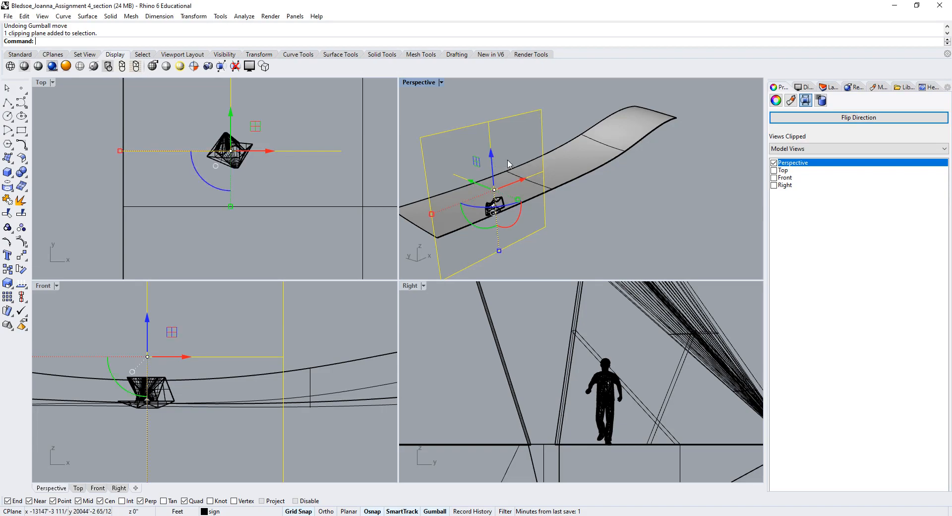
Move the clipping plane -25 feet along the Z axis and -25 feet along the Y axis with exact Gumball distances
click(492, 159)
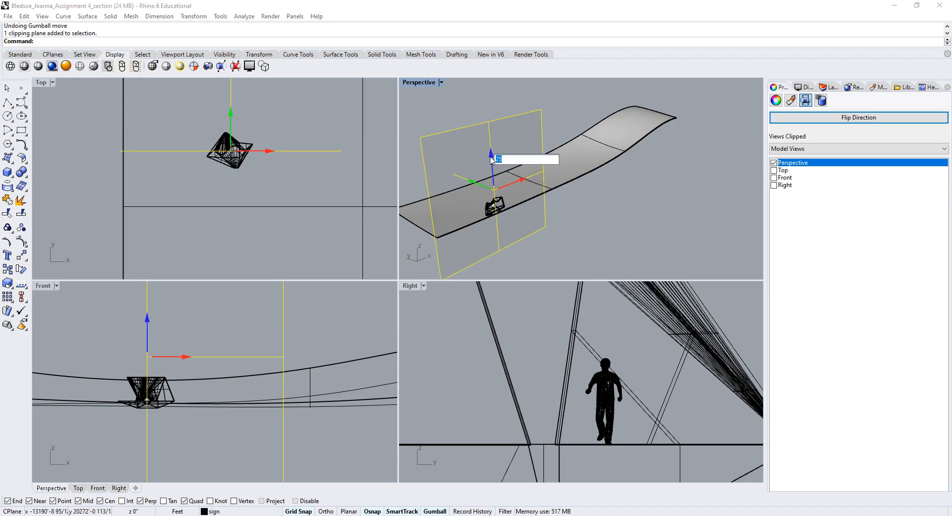
text(-25)
key(Return)
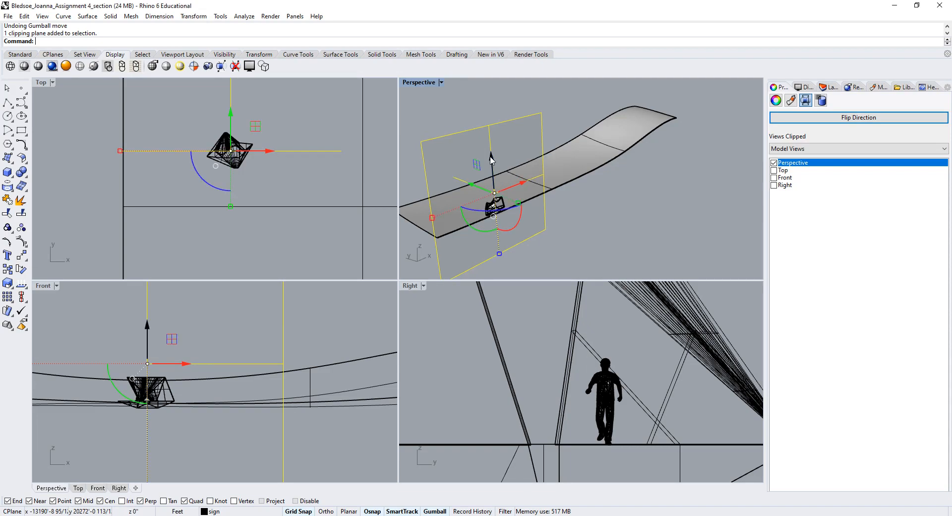
click(470, 185)
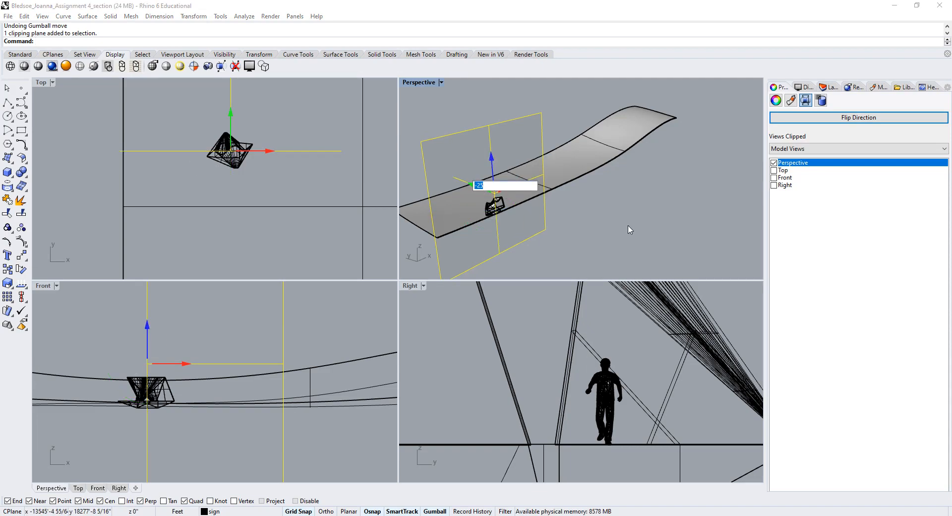
key(Return)
key(Escape)
Reselect the clipping plane and open the Gumball's angle entry for rotating it about the Y axis
click(494, 160)
right_drag(490, 227, 462, 201)
scroll(461, 201, up, 5)
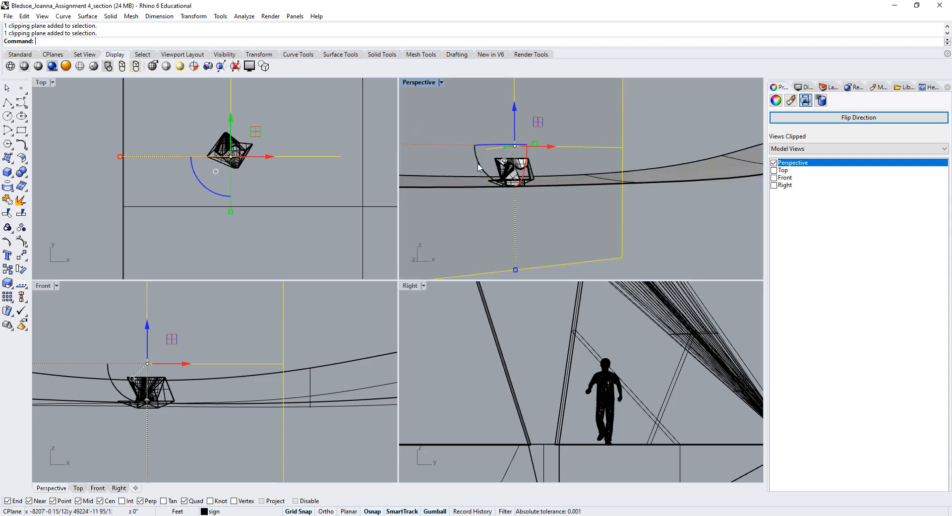
click(479, 167)
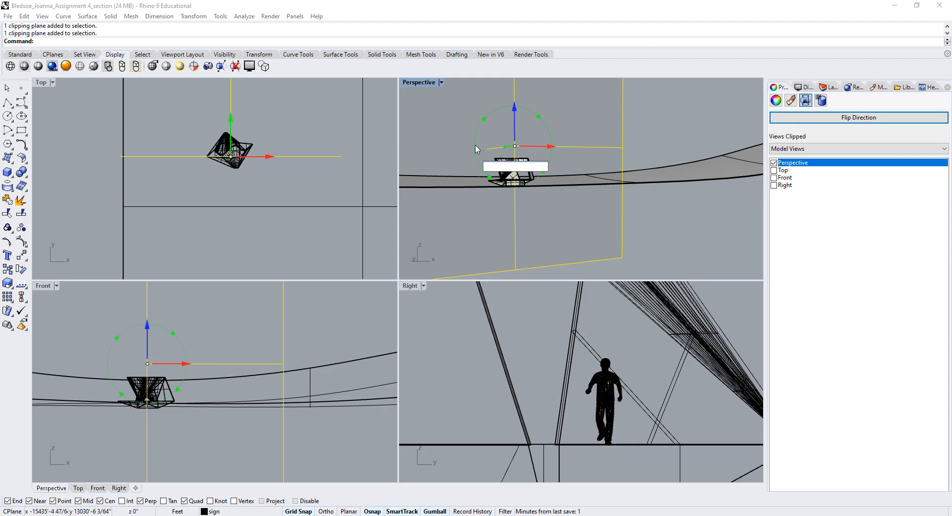
click(470, 154)
click(506, 148)
right_drag(507, 156, 579, 196)
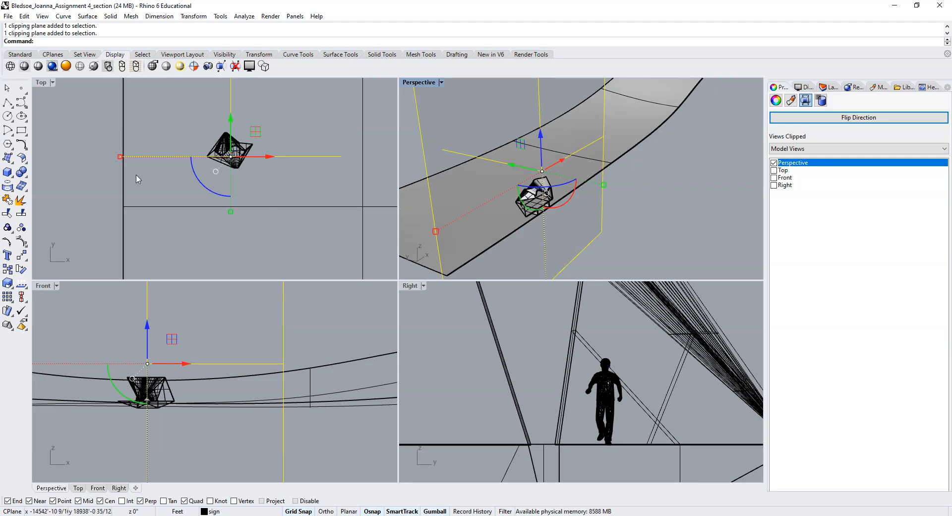
Try rotating the clipping plane freely about the Z axis with the Gumball, undo the rotation, and reselect the plane
drag(203, 187, 366, 180)
key(ctrl+z)
click(660, 207)
right_drag(659, 206, 616, 208)
click(614, 209)
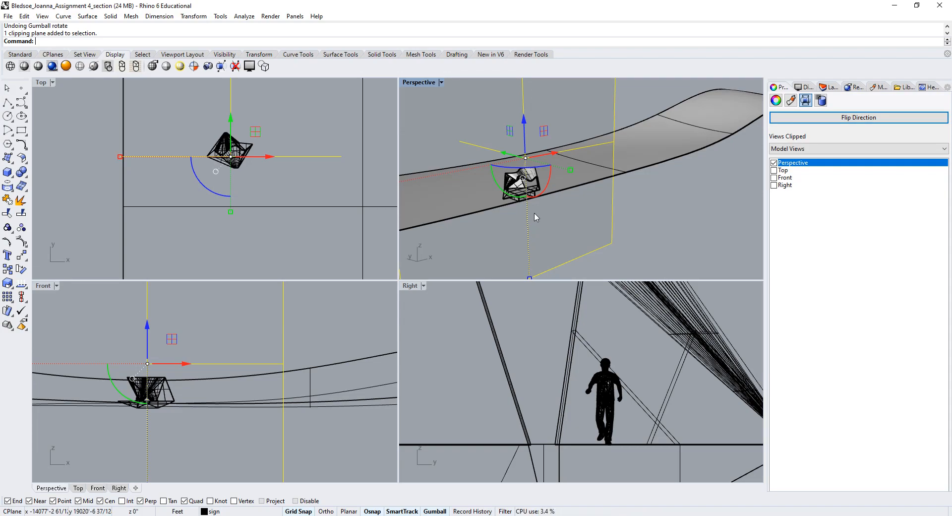
Rotate the clipping plane exactly 90 degrees about the Z axis through the Gumball
right_drag(535, 183, 577, 185)
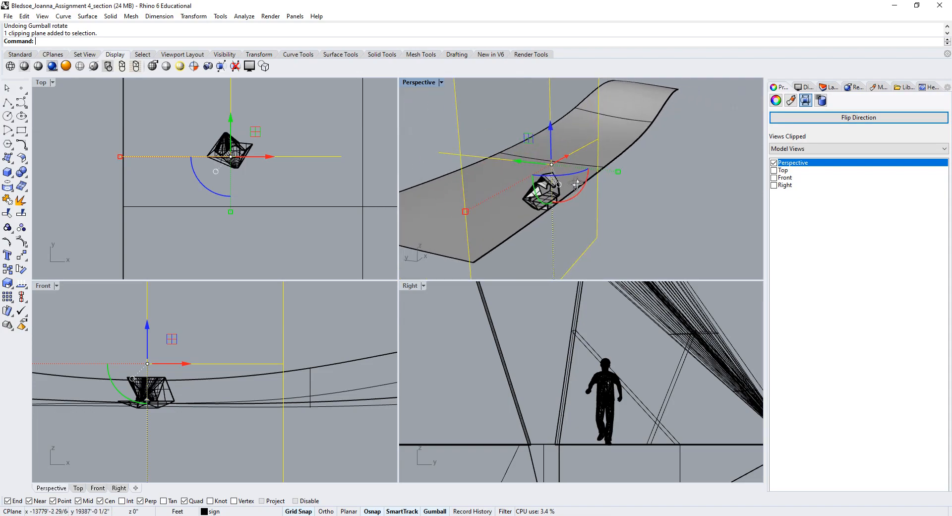
scroll(252, 195, down, 4)
scroll(247, 197, up, 4)
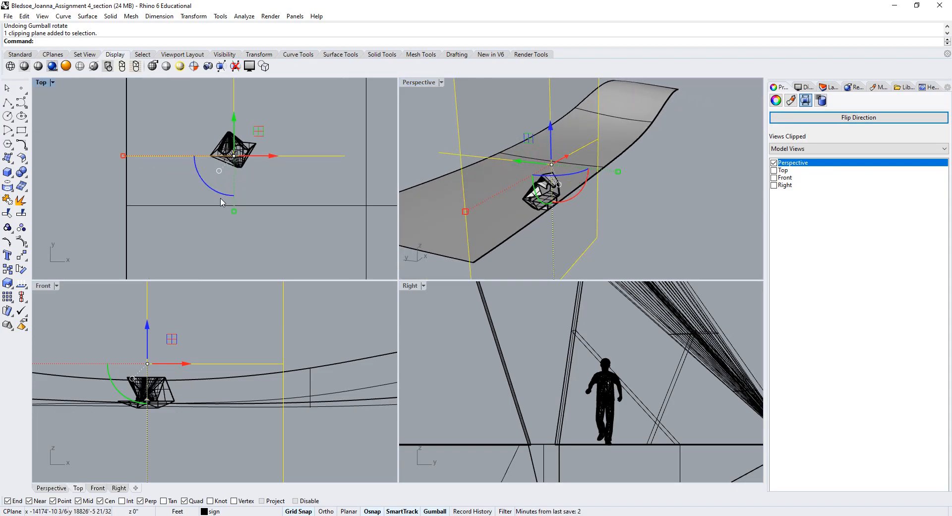
right_drag(603, 221, 526, 217)
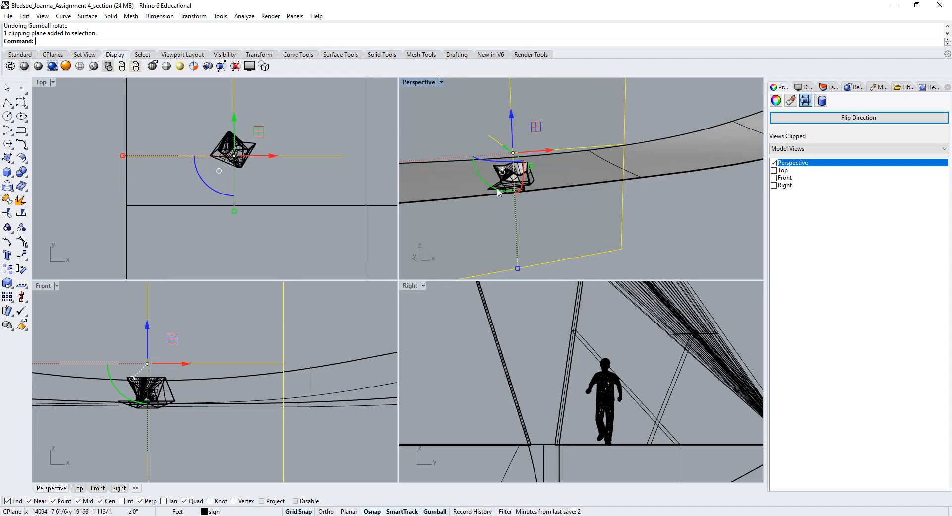
click(220, 194)
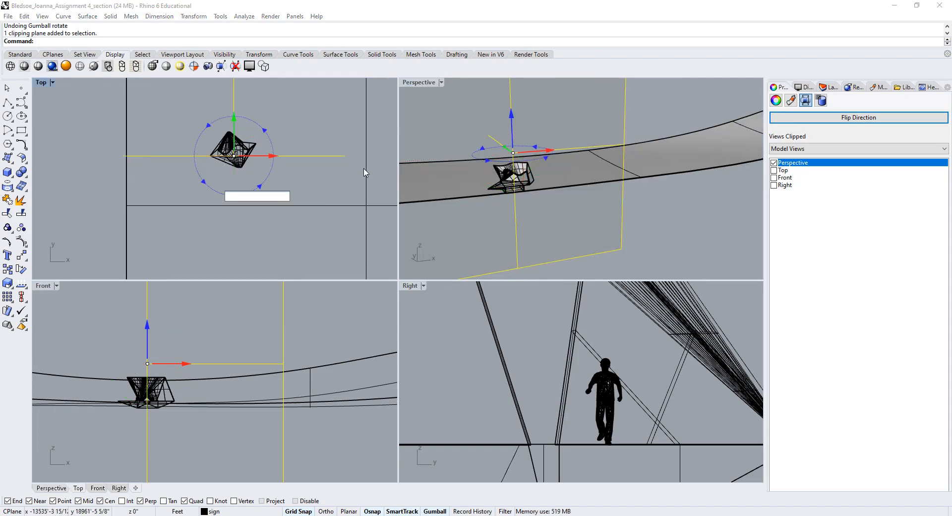
key(Return)
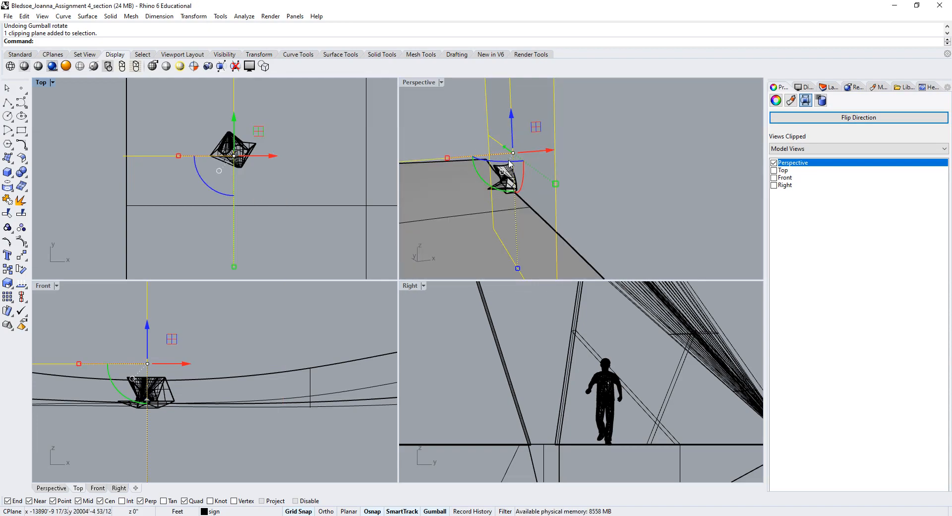
Flip the cutting direction of the rotated clipping plane
right_drag(520, 185, 655, 183)
mouse_move(620, 218)
right_down()
mouse_move(613, 229)
mouse_move(621, 222)
right_up()
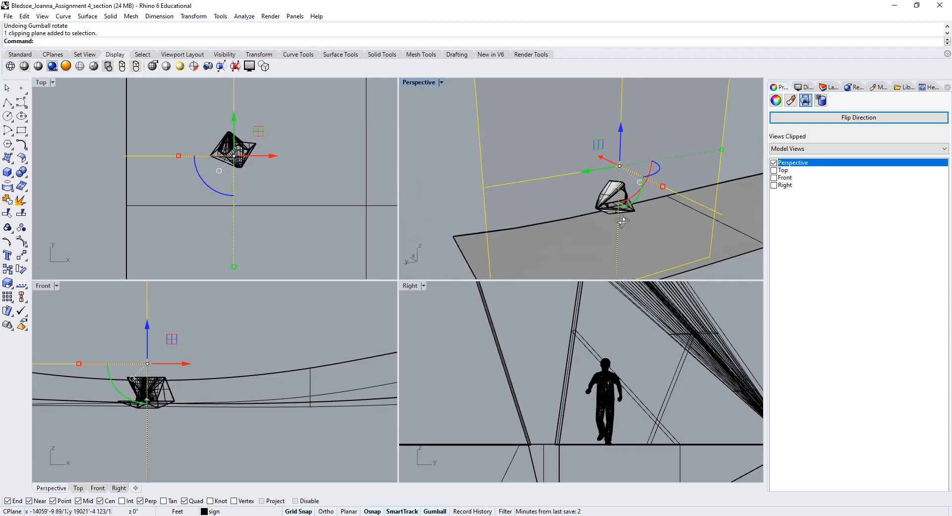
click(818, 119)
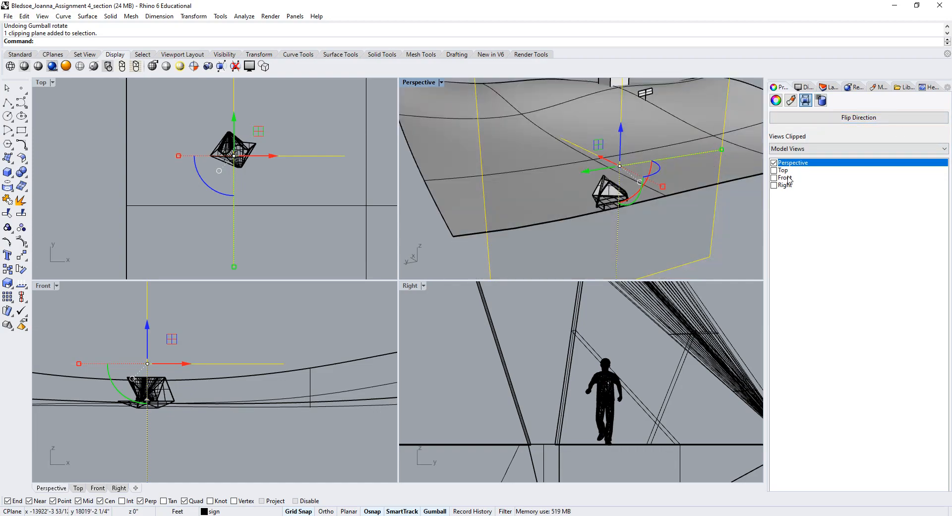
Examine the cut pavilion, the ground line, and the background buildings in the perspective view from several angles
right_drag(525, 170, 654, 114)
scroll(622, 216, up, 3)
right_drag(615, 214, 573, 187)
scroll(566, 145, up, 5)
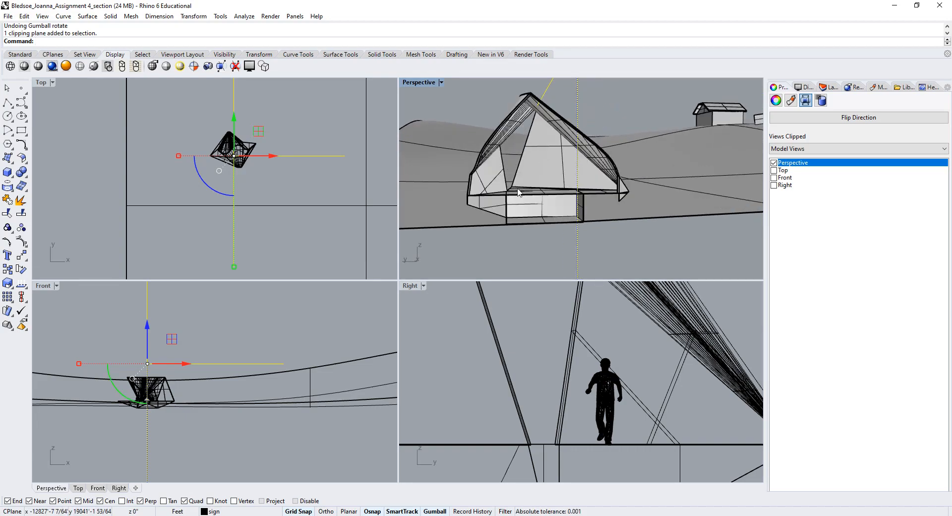
scroll(518, 192, down, 4)
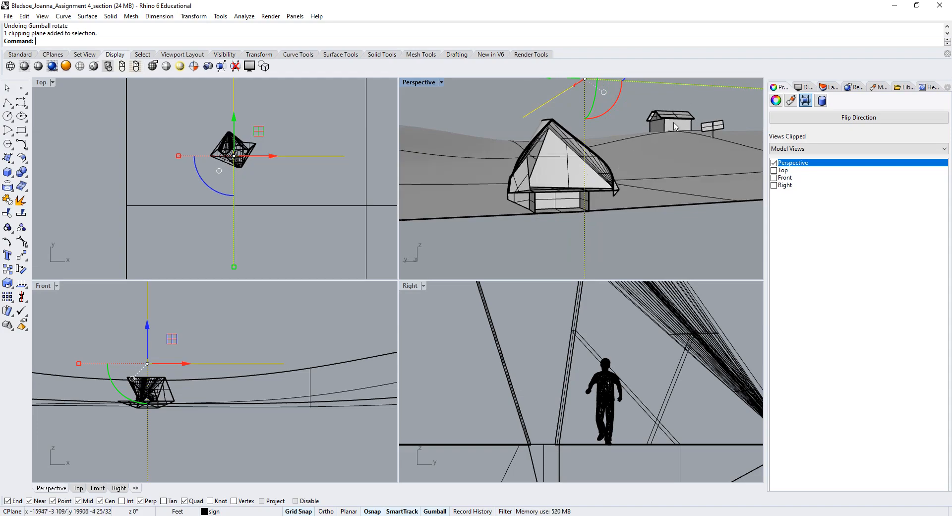
right_drag(697, 150, 678, 143)
right_drag(643, 172, 493, 120)
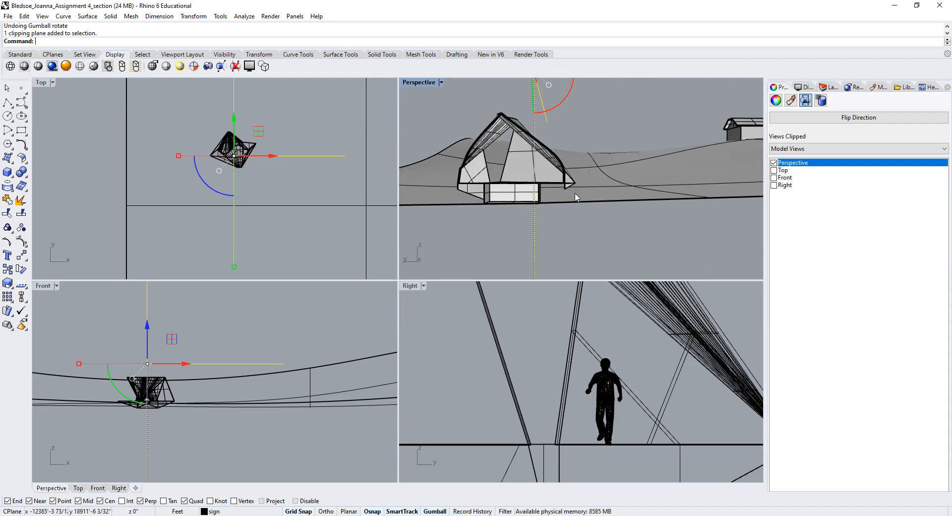
right_drag(462, 187, 498, 164)
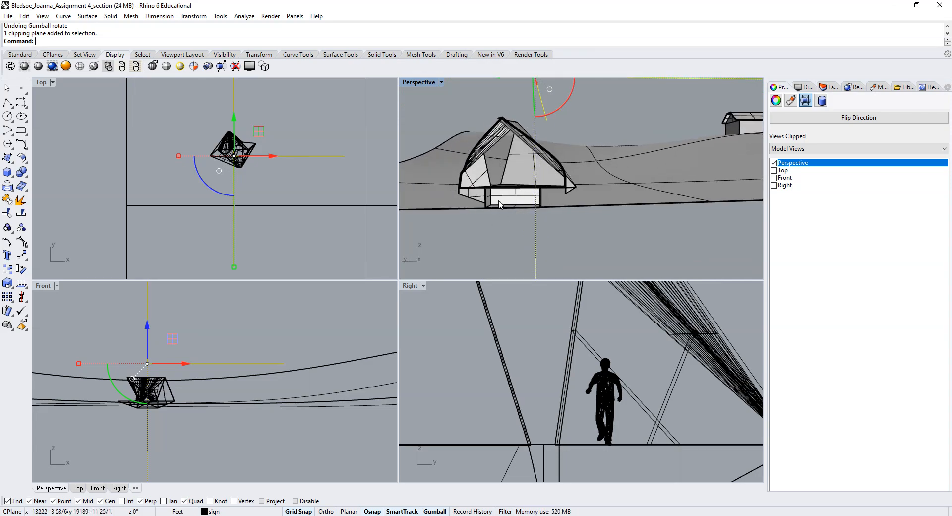
right_drag(500, 203, 525, 160)
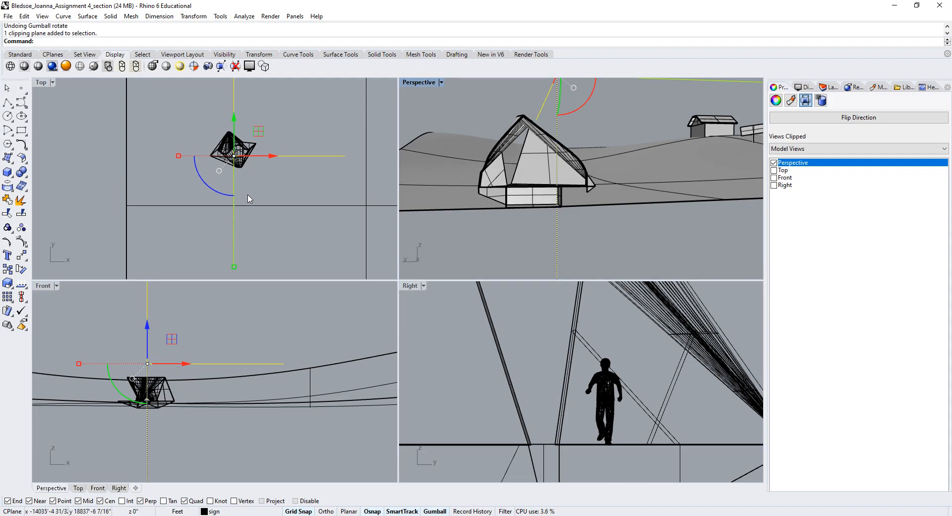
Rotate the clipping plane a further 90 degrees about the Z axis through the Gumball
click(214, 193)
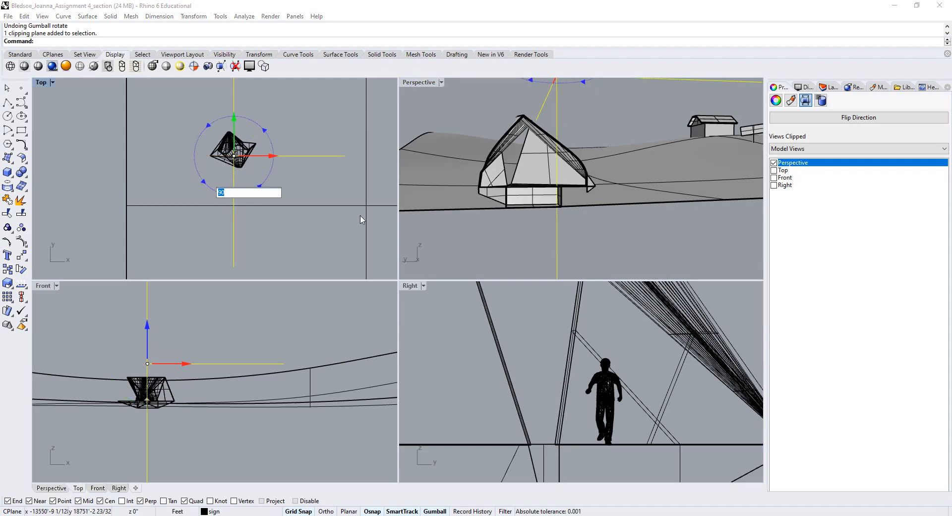
key(Return)
right_drag(537, 218, 471, 206)
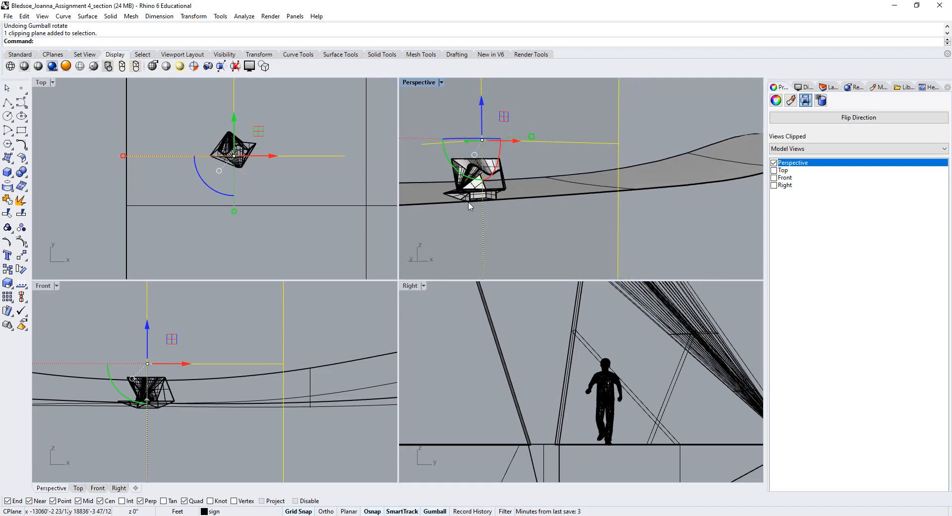
Adjust the clipping plane's position along the Y axis in the top view so it cuts through the pavilion
scroll(246, 170, up, 5)
drag(221, 104, 221, 95)
scroll(466, 159, up, 5)
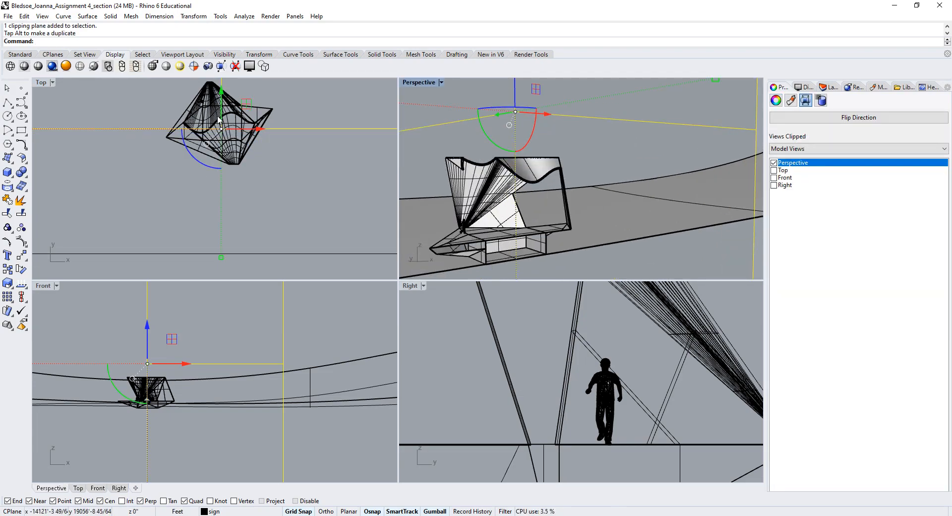
mouse_move(222, 99)
mouse_down()
mouse_move(222, 85)
mouse_move(221, 104)
mouse_up()
Turn the clipping plane 180 degrees about the Z axis through the Gumball to section the pavilion from the opposite side
right_drag(471, 188, 486, 191)
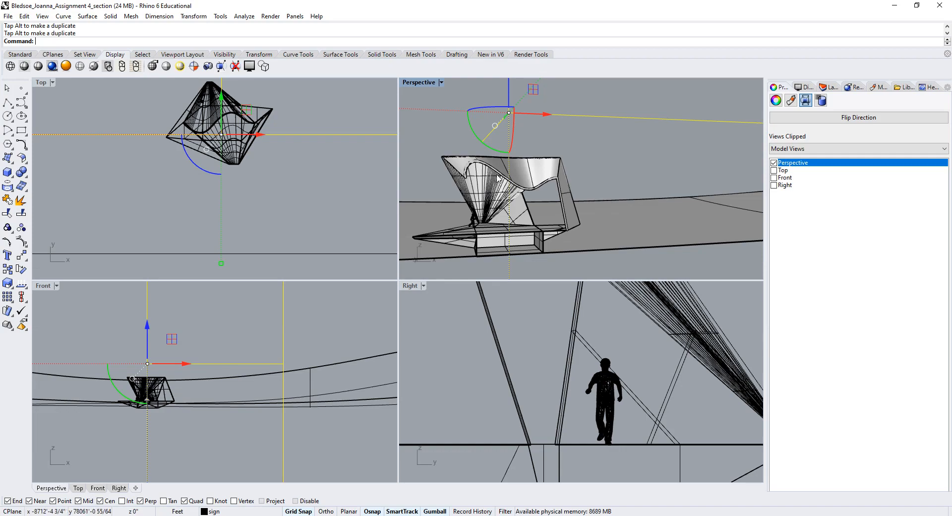
right_drag(564, 222, 571, 172)
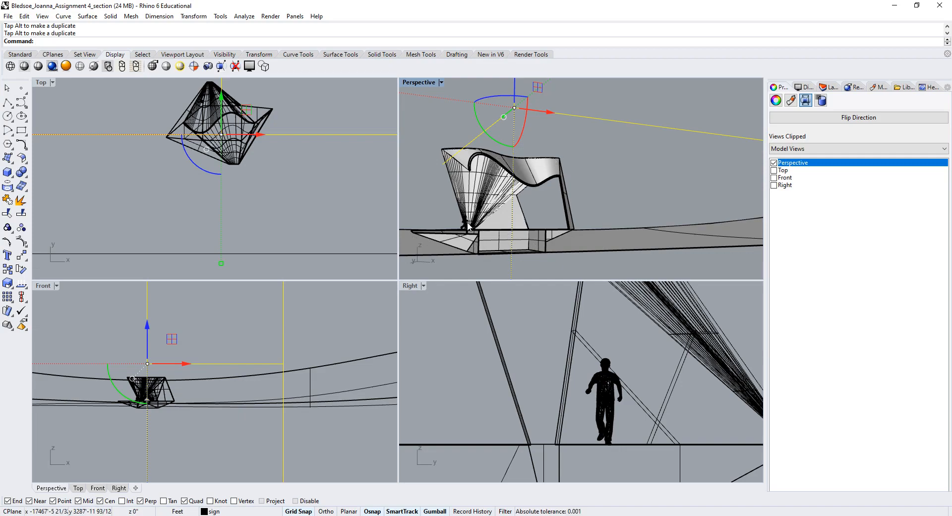
right_drag(517, 228, 533, 222)
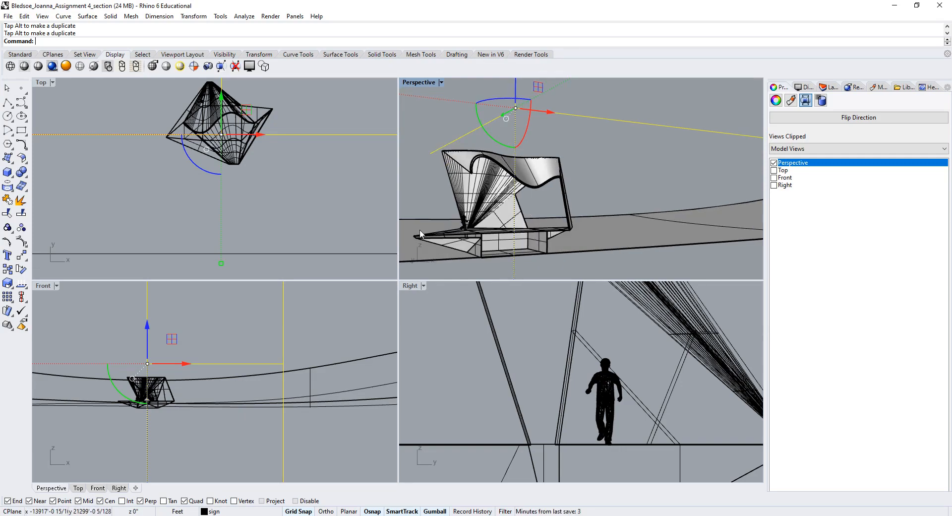
right_drag(446, 218, 430, 217)
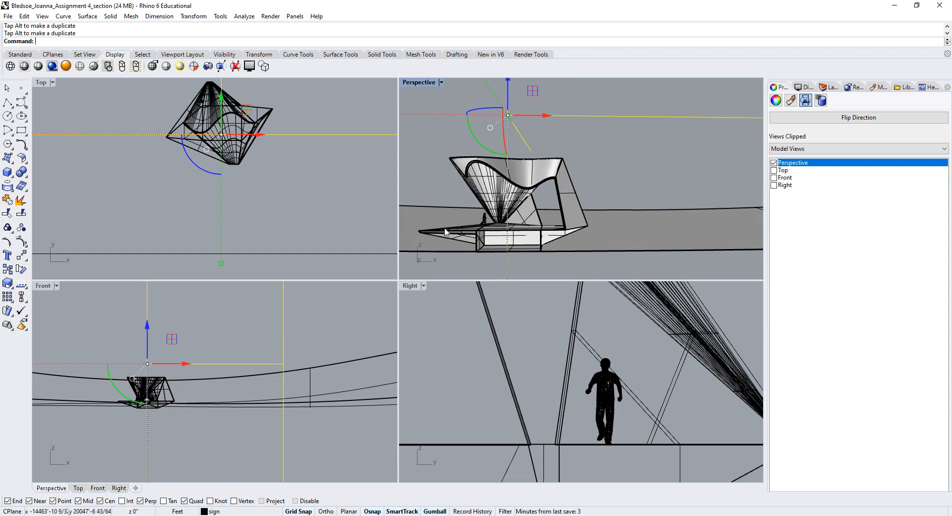
right_drag(512, 227, 584, 229)
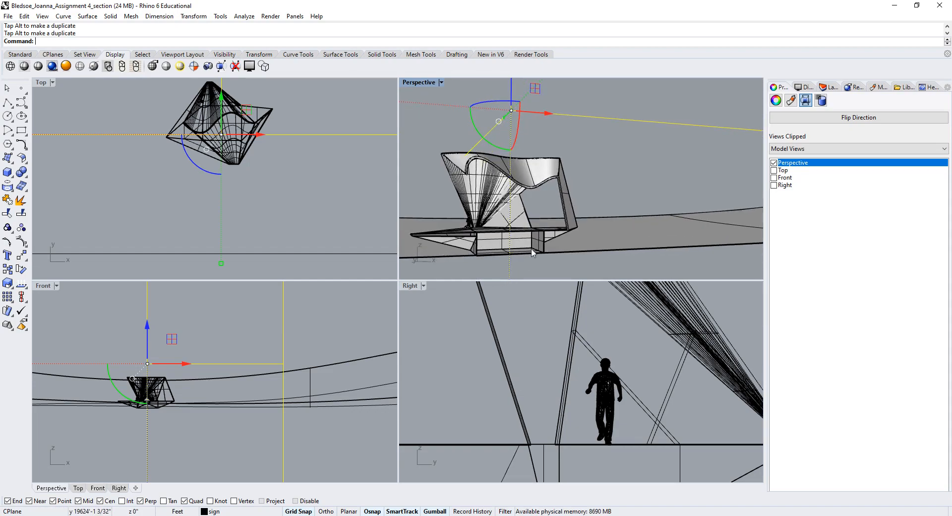
right_drag(504, 250, 493, 244)
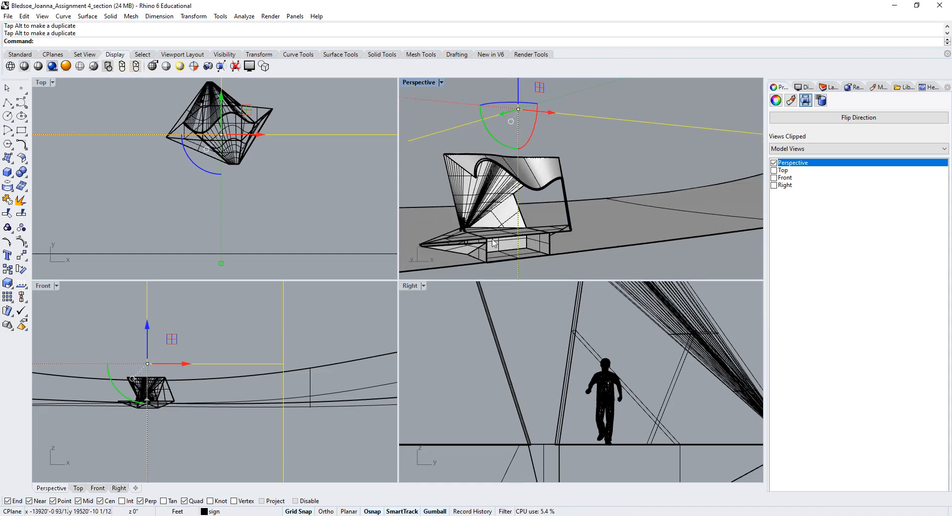
click(212, 175)
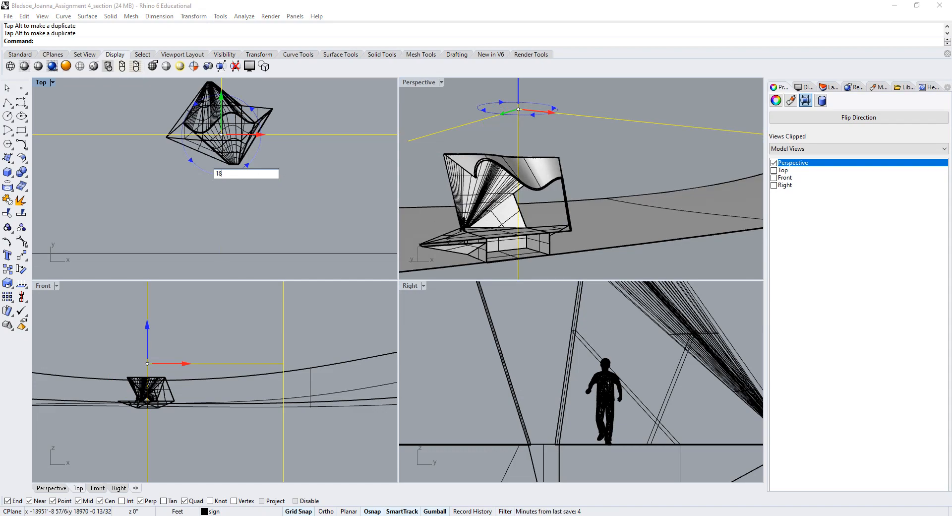
text(180)
key(Return)
right_drag(729, 236, 602, 175)
Slide the clipping plane along the Y axis in the top view to the pavilion's far end
scroll(616, 208, up, 4)
drag(222, 101, 236, 125)
right_drag(236, 126, 251, 186)
drag(250, 186, 236, 121)
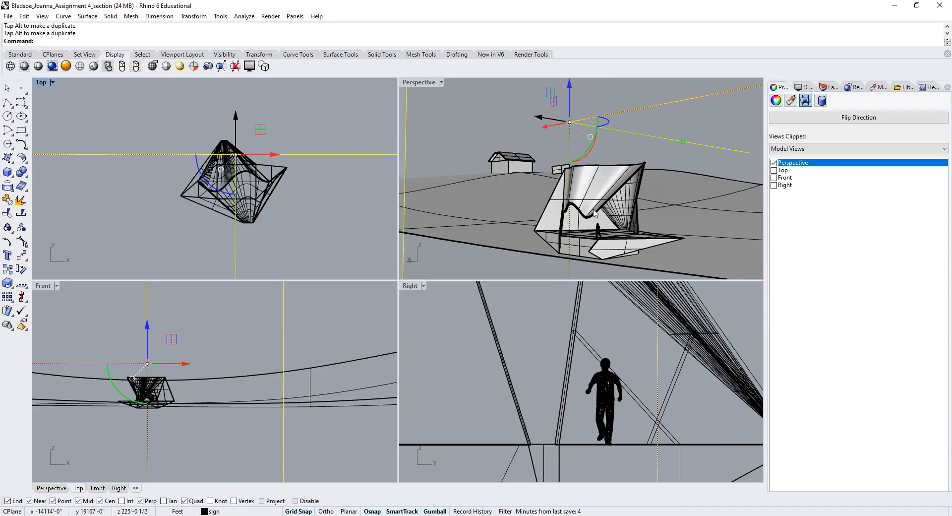
right_drag(596, 172, 562, 228)
Maximize the perspective viewport and move the clipping plane along the Y axis deeper into the pavilion
double_click(419, 83)
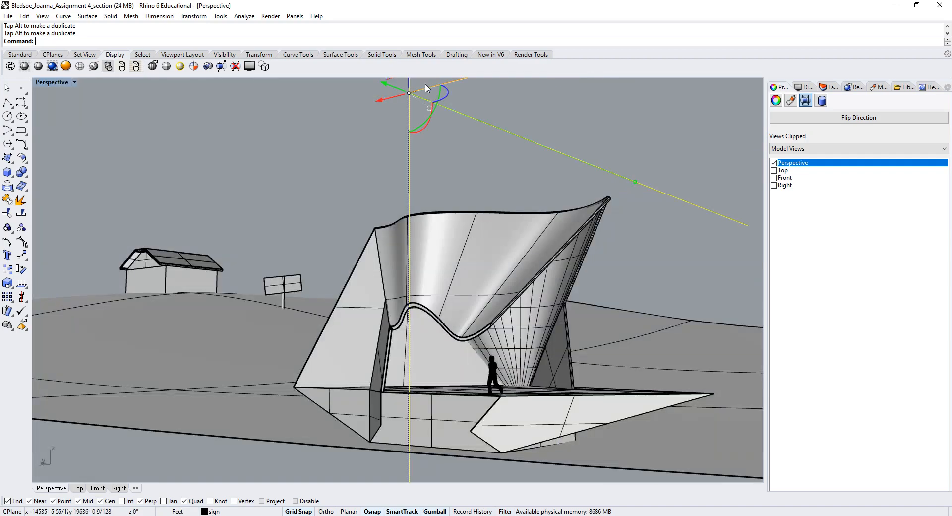
scroll(436, 330, down, 2)
right_drag(437, 330, 466, 325)
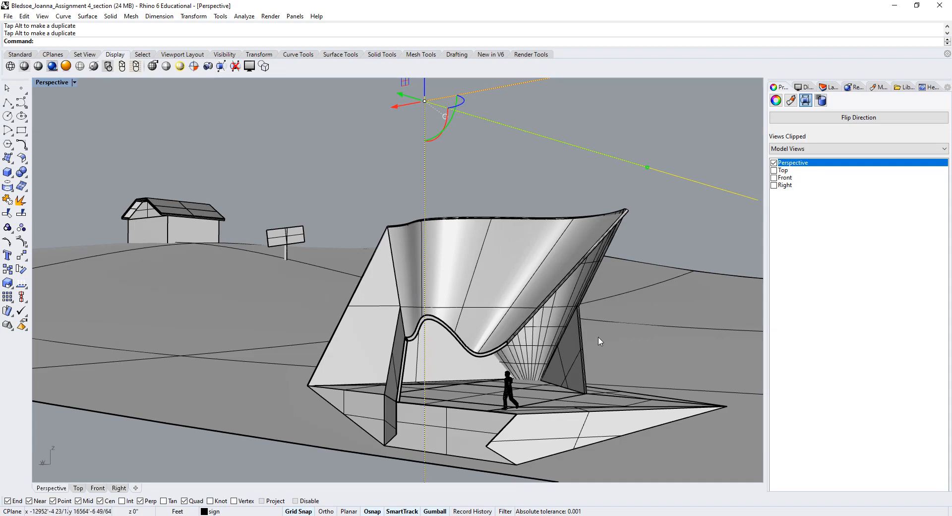
right_drag(665, 375, 387, 287)
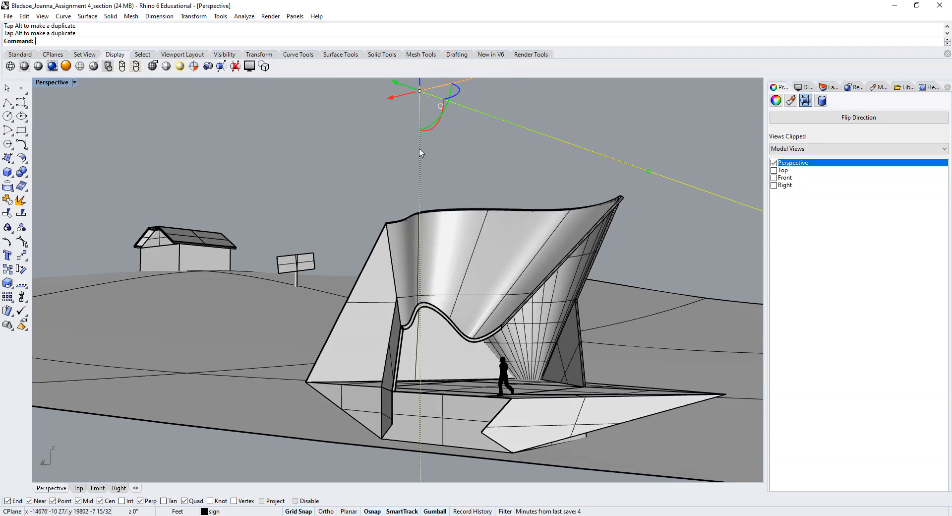
right_drag(432, 113, 404, 117)
drag(401, 107, 448, 106)
right_drag(456, 248, 437, 252)
scroll(460, 287, up, 3)
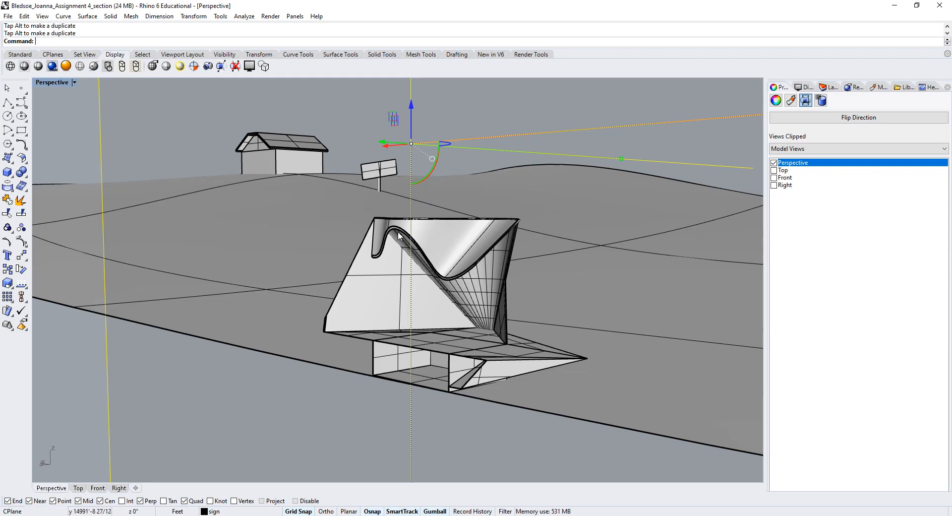
Restore the four-viewport layout and shift the clipping plane along the Y axis to the pavilion's middle in the top view
right_drag(361, 208, 118, 146)
double_click(52, 82)
drag(236, 134, 240, 147)
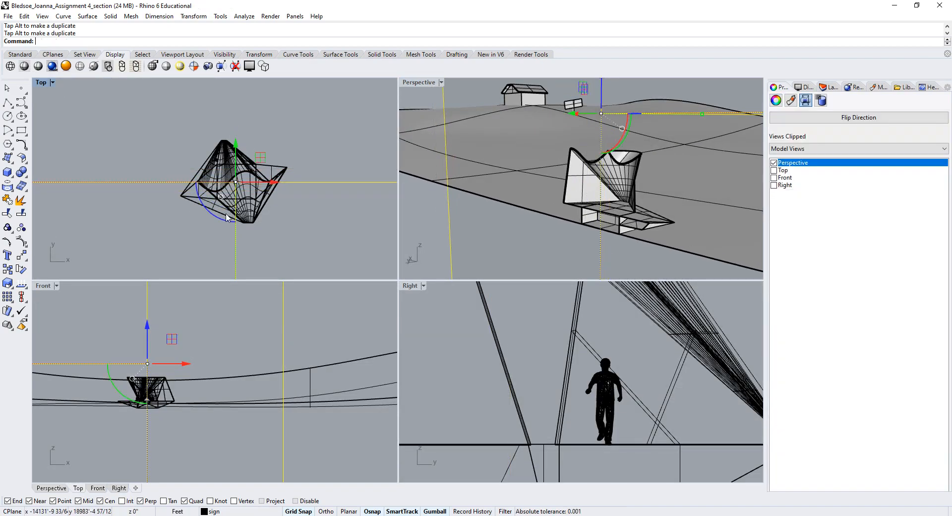
Turn the clipping plane 180 degrees about the Z axis and shift it along the Y axis in the top view
click(227, 225)
text(180)
key(Return)
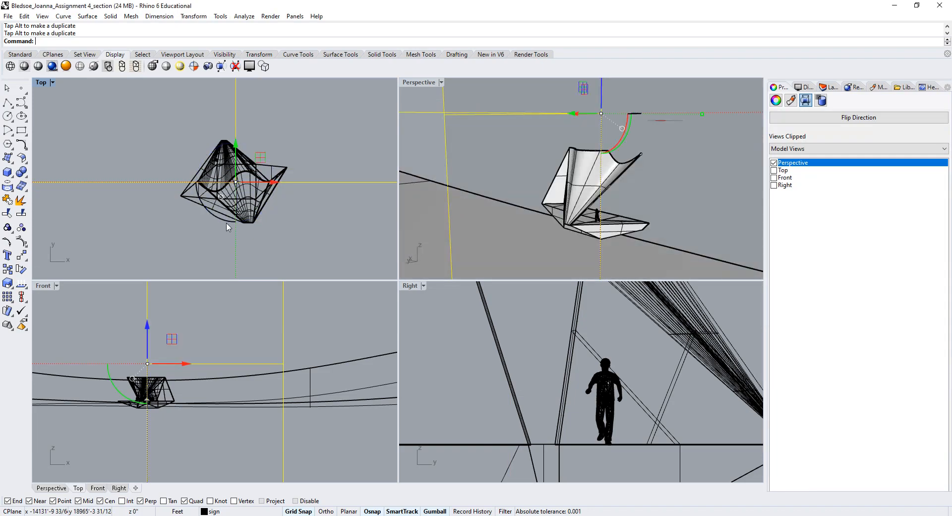
drag(236, 144, 236, 160)
right_drag(641, 206, 539, 194)
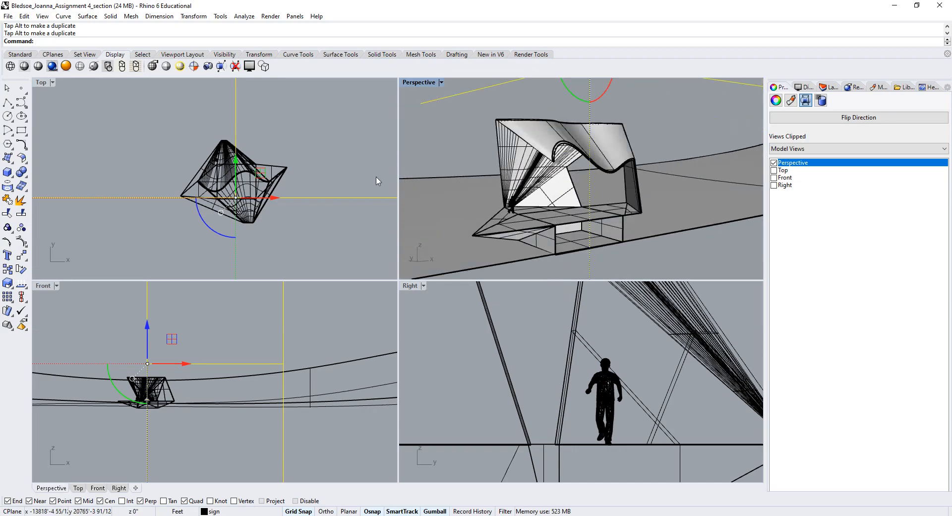
drag(238, 161, 238, 160)
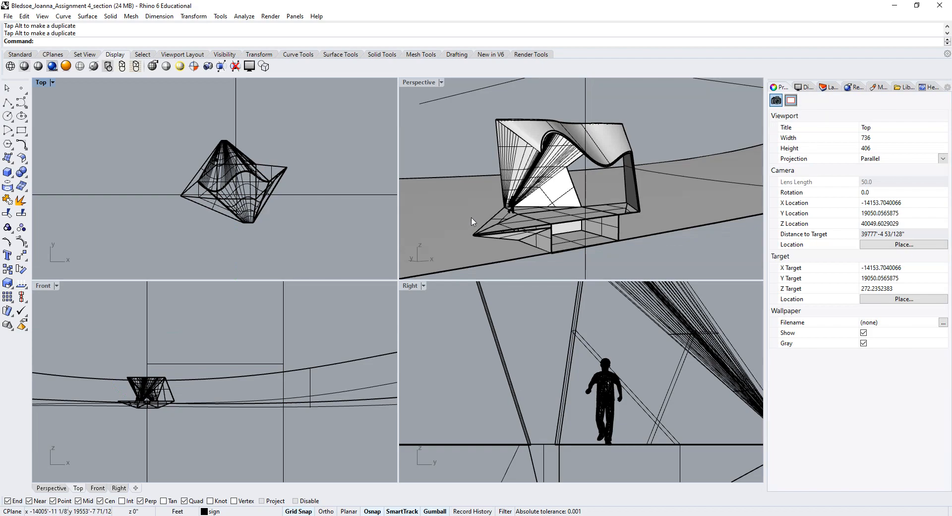
Maximize the perspective viewport and set its camera lens length to 20
scroll(472, 221, down, 3)
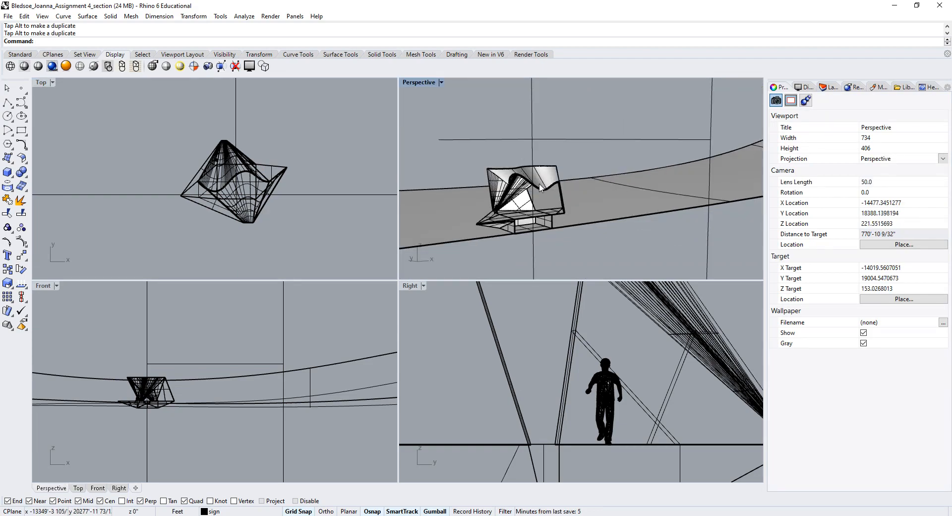
double_click(429, 83)
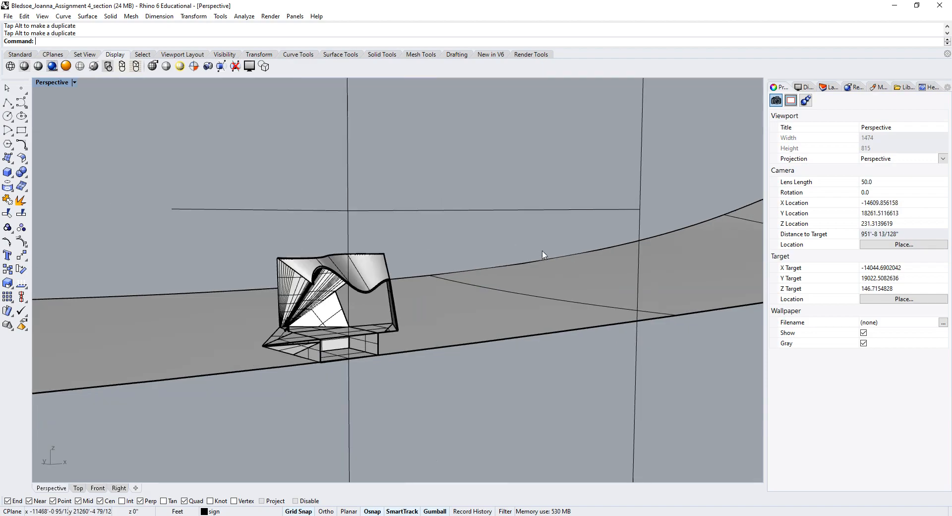
scroll(544, 255, up, 5)
right_drag(408, 266, 403, 246)
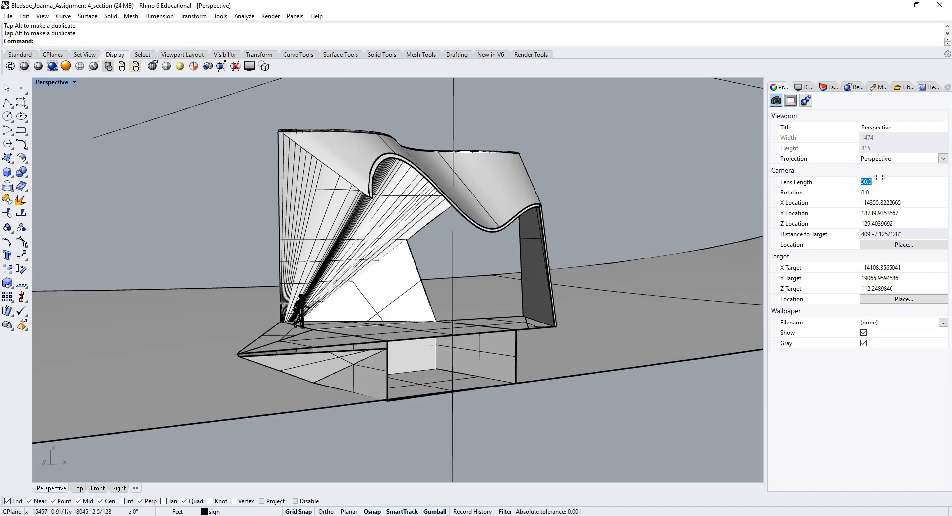
text(2)
key(Return)
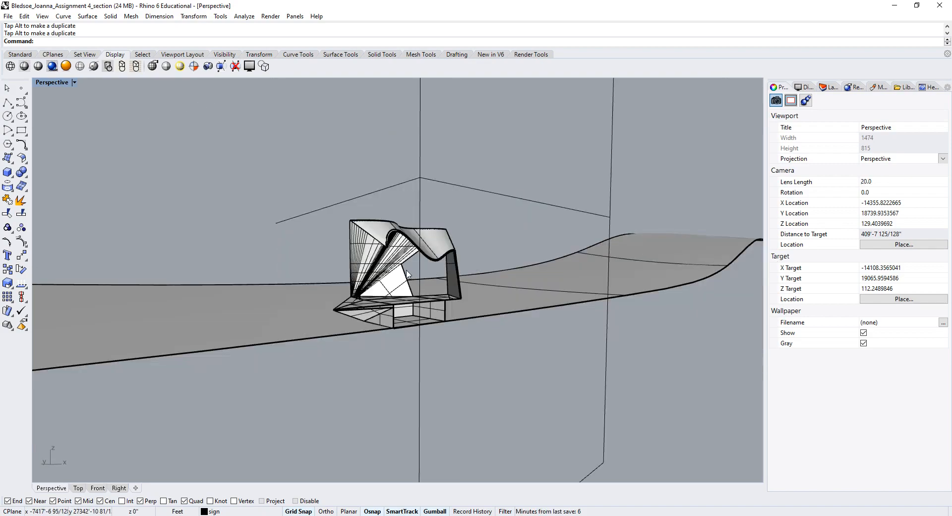
Set the perspective camera's lens length to 30
scroll(407, 273, up, 4)
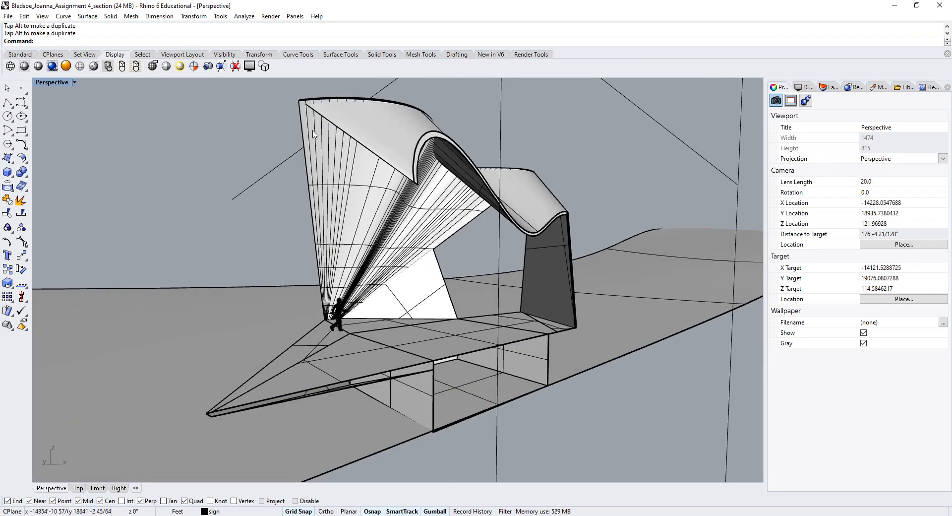
right_drag(332, 327, 335, 124)
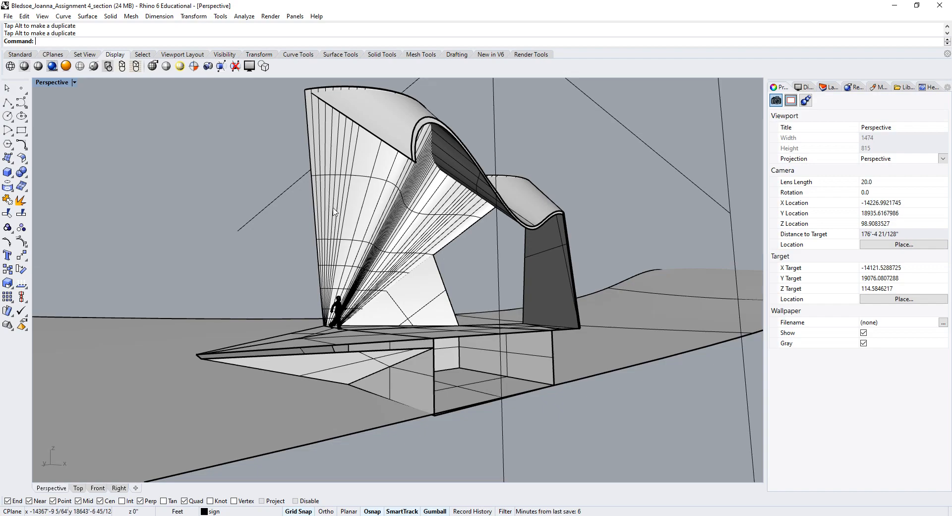
double_click(866, 181)
text(30)
key(Return)
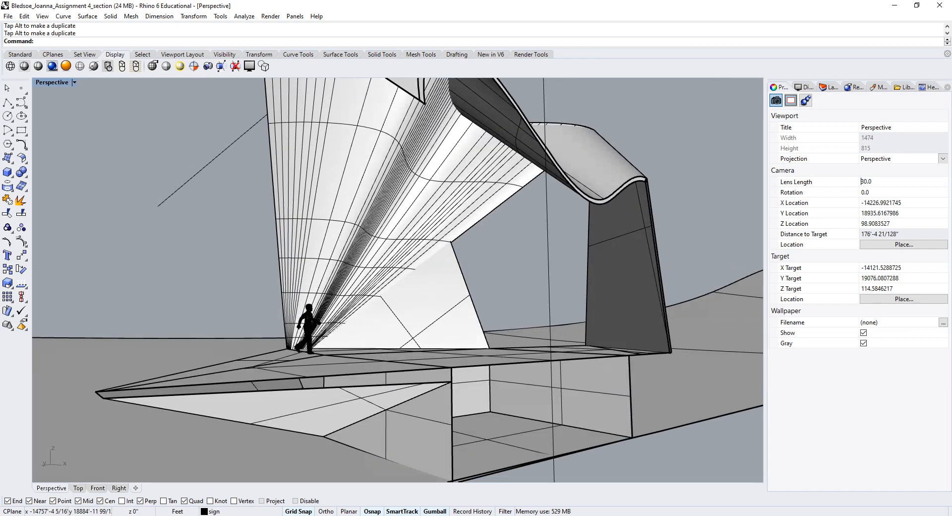
Set the perspective camera's lens length to 25
scroll(263, 304, down, 6)
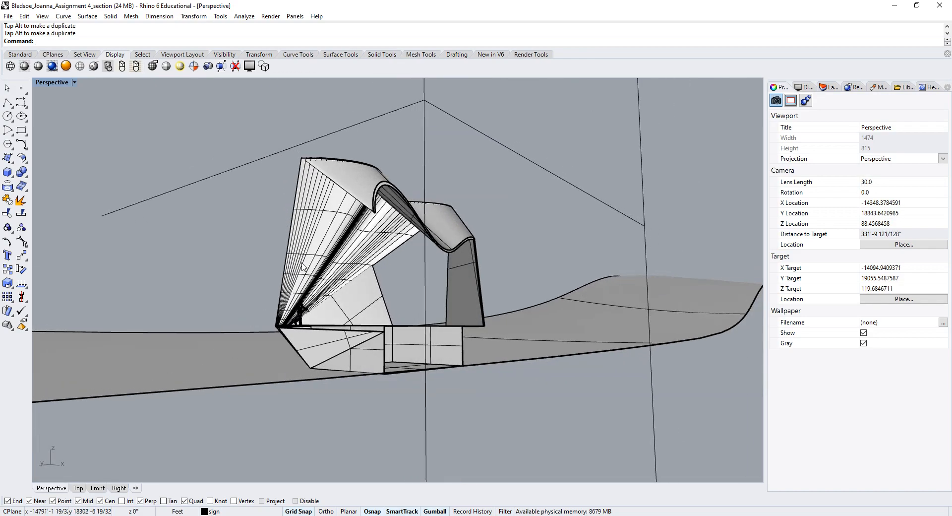
double_click(867, 182)
text(25)
key(Return)
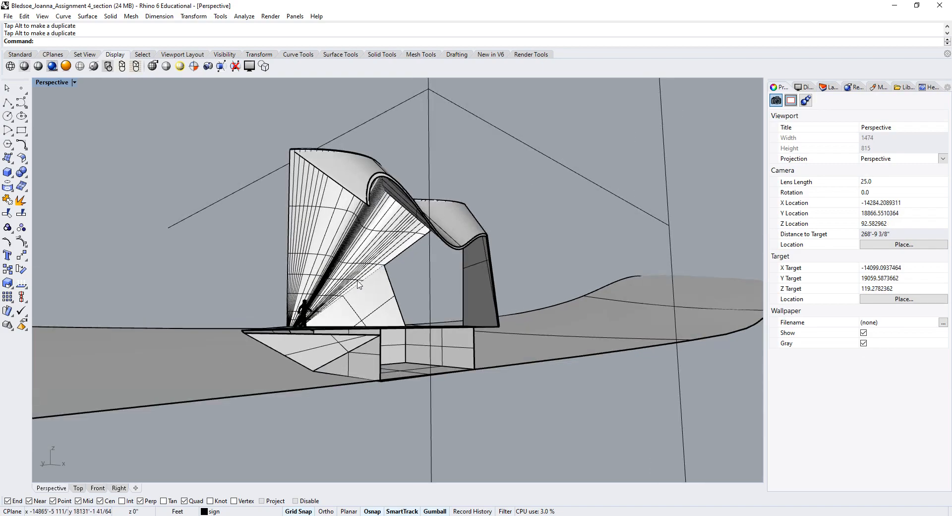
Compose a low oblique perspective of the sectioned pavilion, keeping the cut ground surface and the human figure in frame
scroll(361, 285, up, 4)
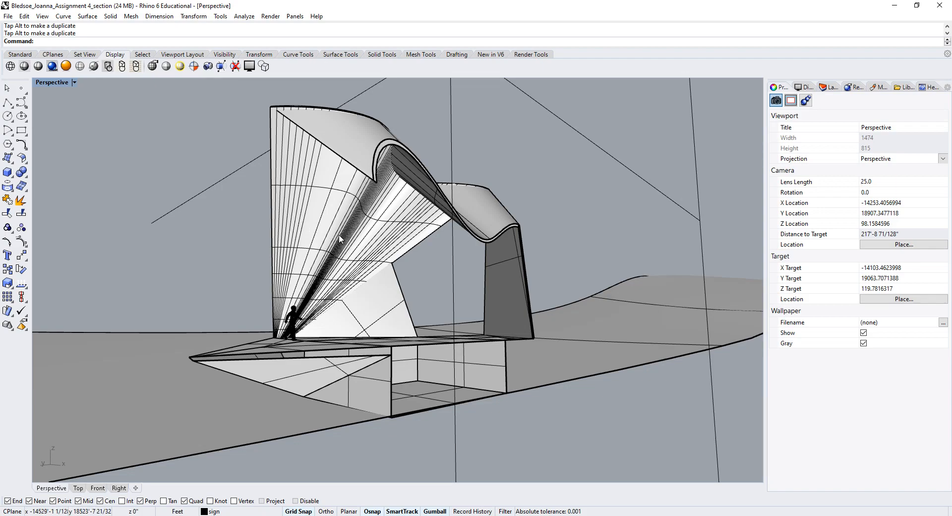
shift+right_drag(354, 247, 459, 277)
right_drag(511, 291, 508, 283)
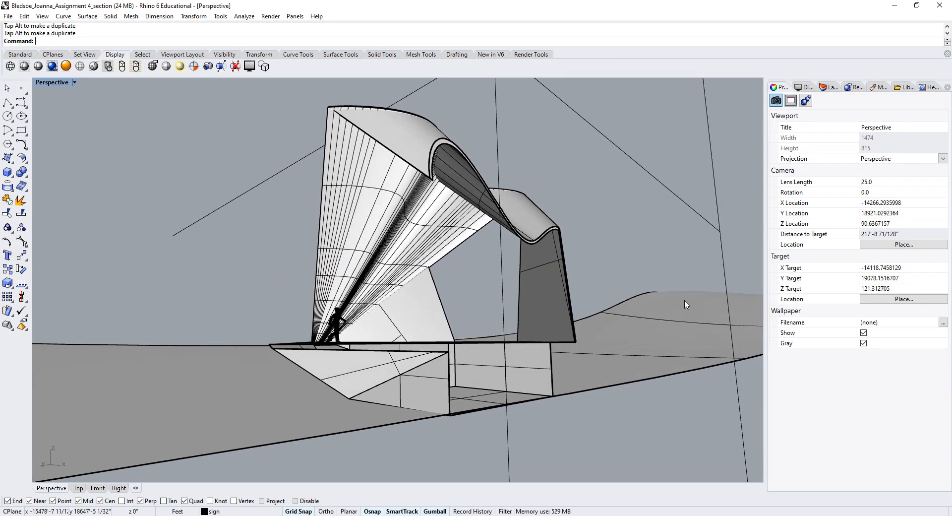
right_drag(315, 341, 401, 342)
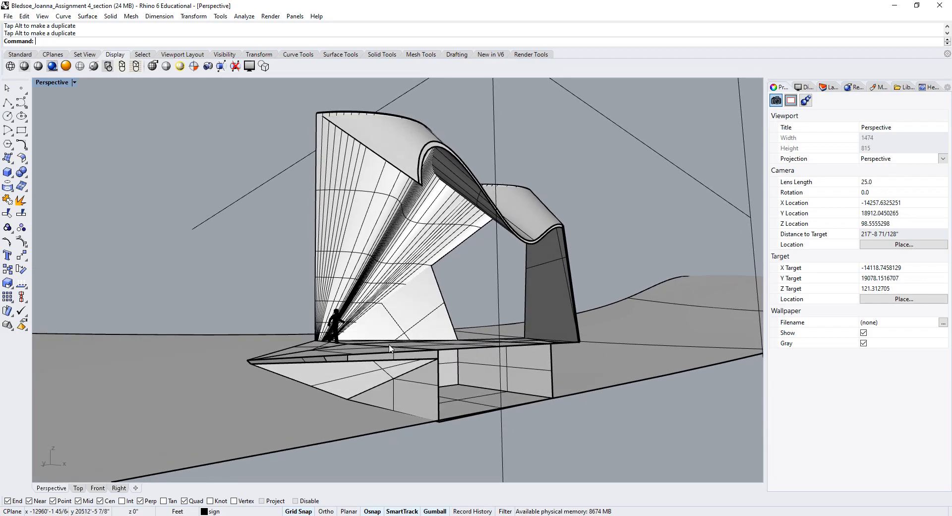
shift+right_drag(343, 291, 350, 293)
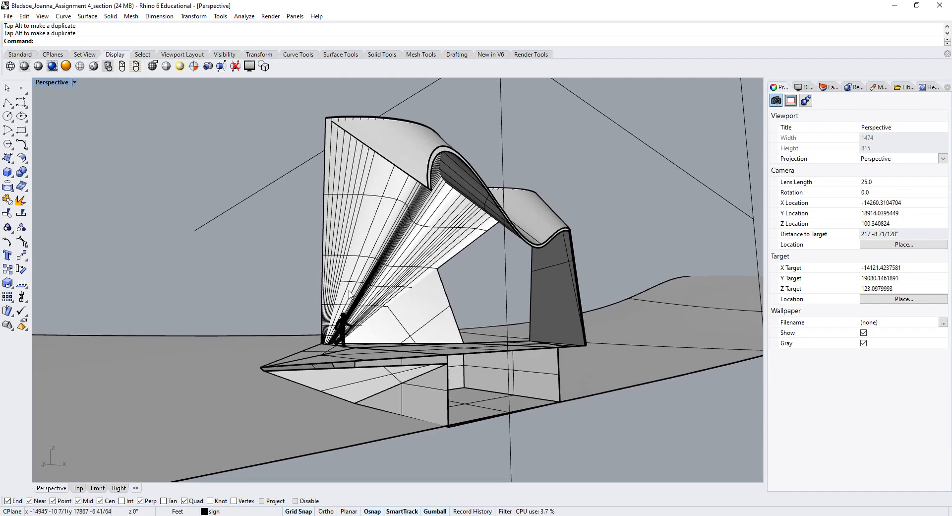
scroll(344, 313, up, 1)
scroll(343, 313, down, 1)
right_drag(386, 363, 383, 361)
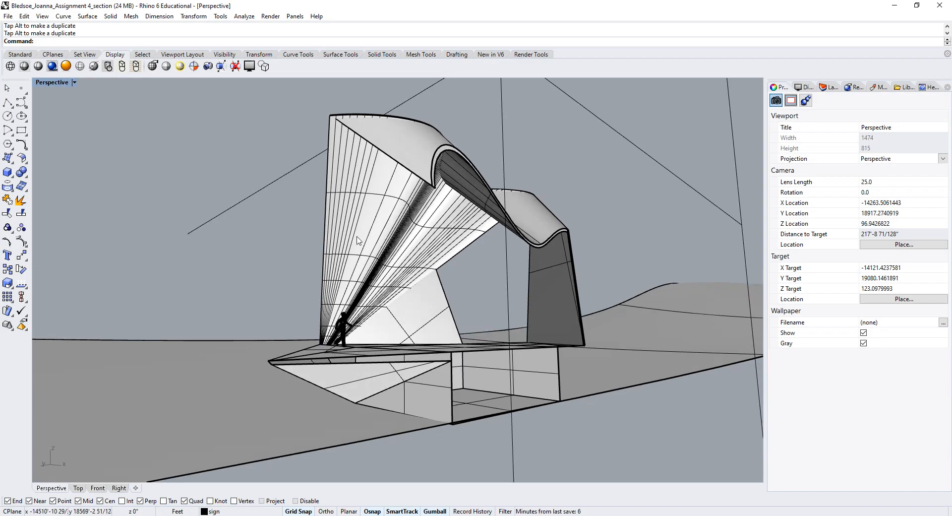
right_drag(352, 303, 359, 282)
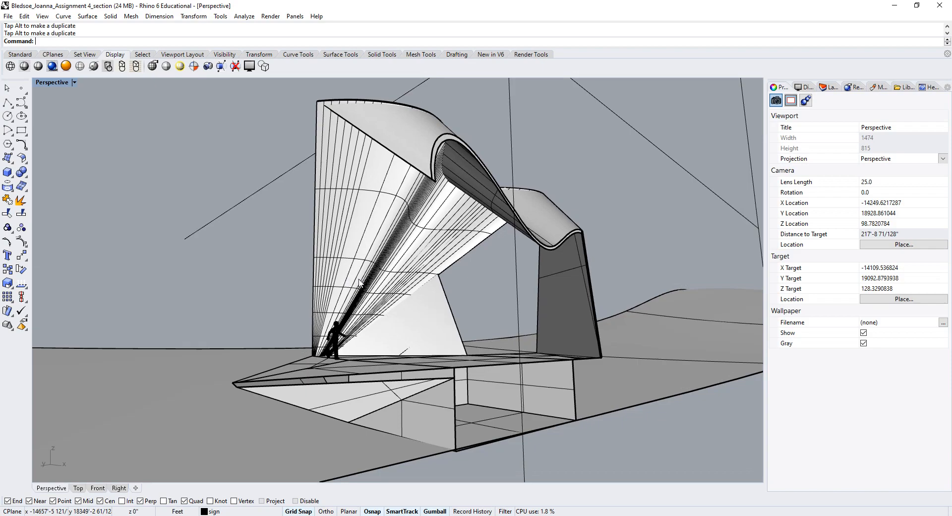
Compare a frontal view of the pavilion section with the oblique angle
right_drag(359, 283, 336, 245)
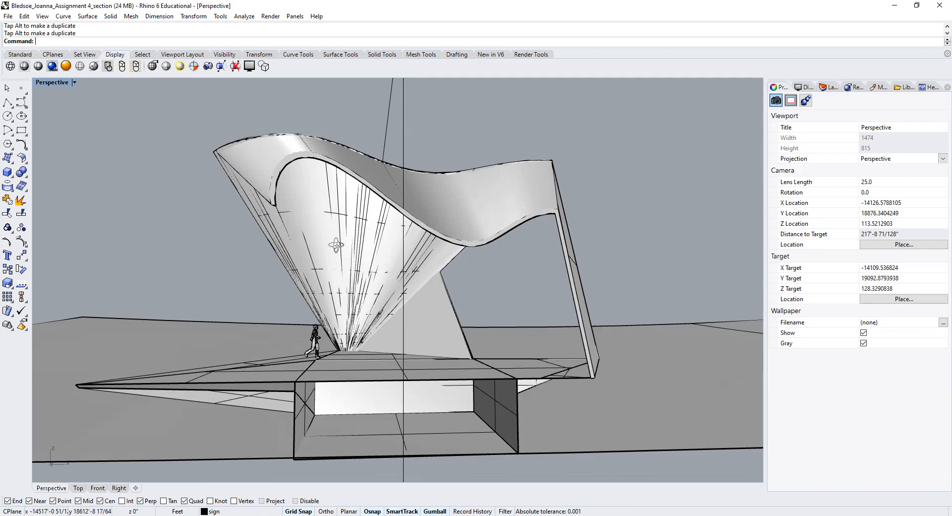
mouse_move(395, 328)
right_down()
mouse_move(468, 327)
mouse_move(458, 346)
right_up()
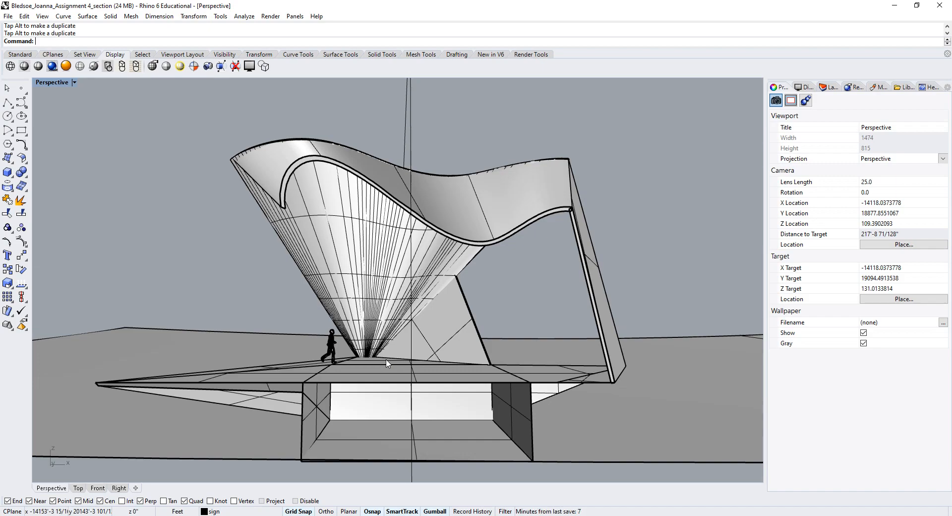
right_drag(350, 337, 409, 333)
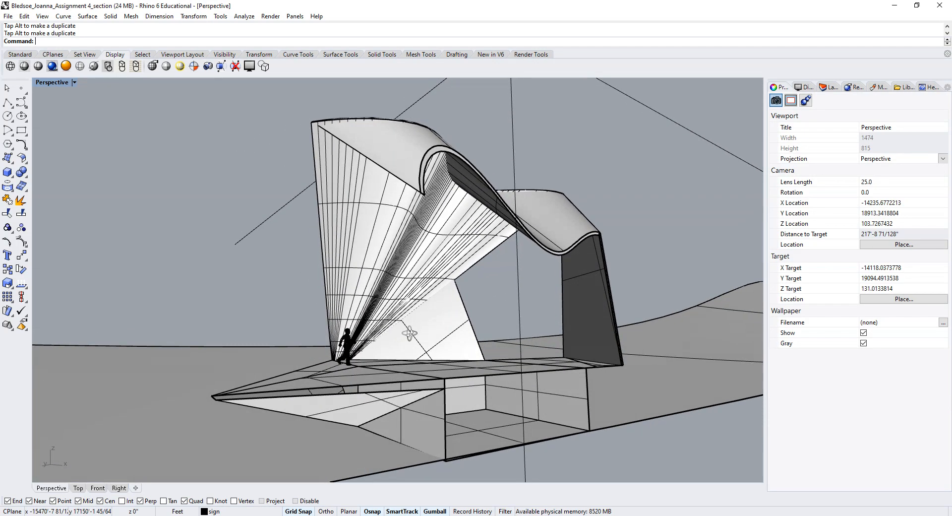
Check the human figure at the pavilion's corner up close and reframe the oblique section view
scroll(347, 337, up, 3)
click(347, 337)
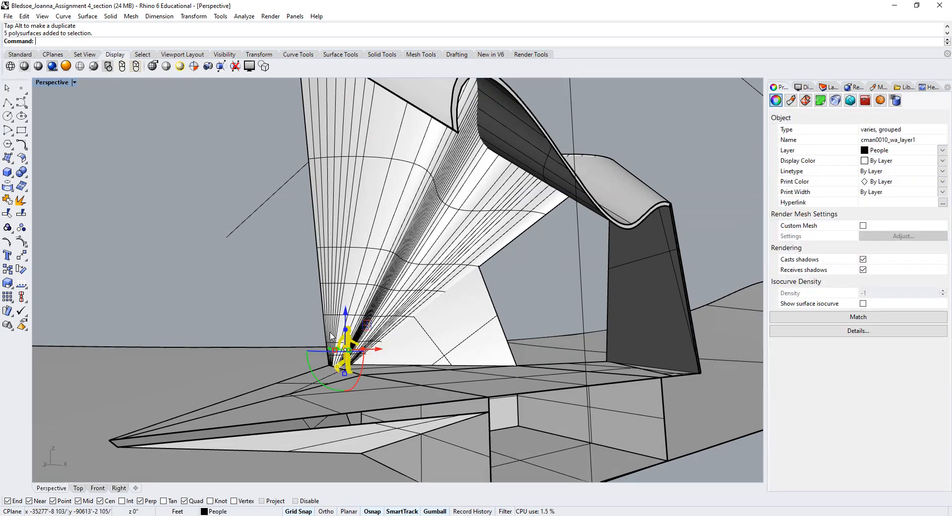
key(Escape)
scroll(377, 332, down, 3)
right_drag(412, 328, 417, 315)
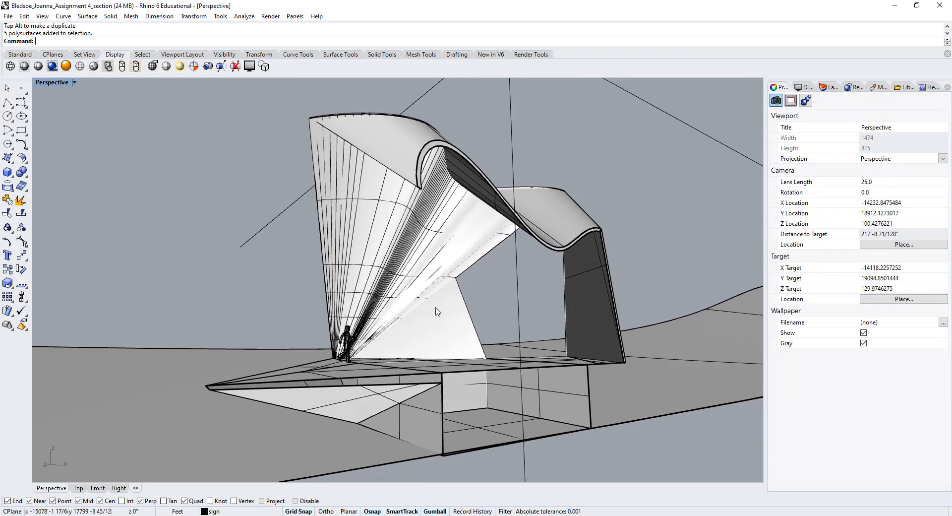
right_drag(397, 209, 521, 276)
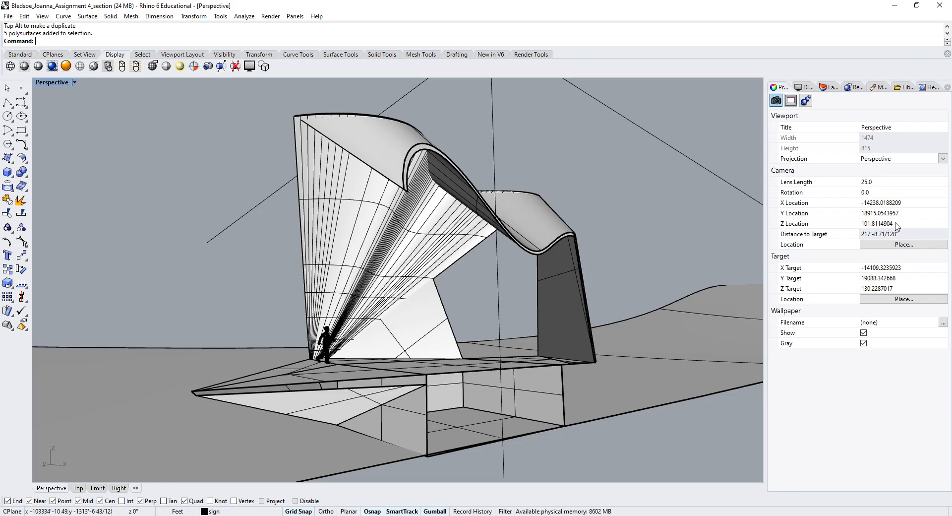
Level the perspective camera by setting both its Z location and Z target to 110, and recentre the pavilion in the viewport
click(845, 226)
text(110)
click(891, 289)
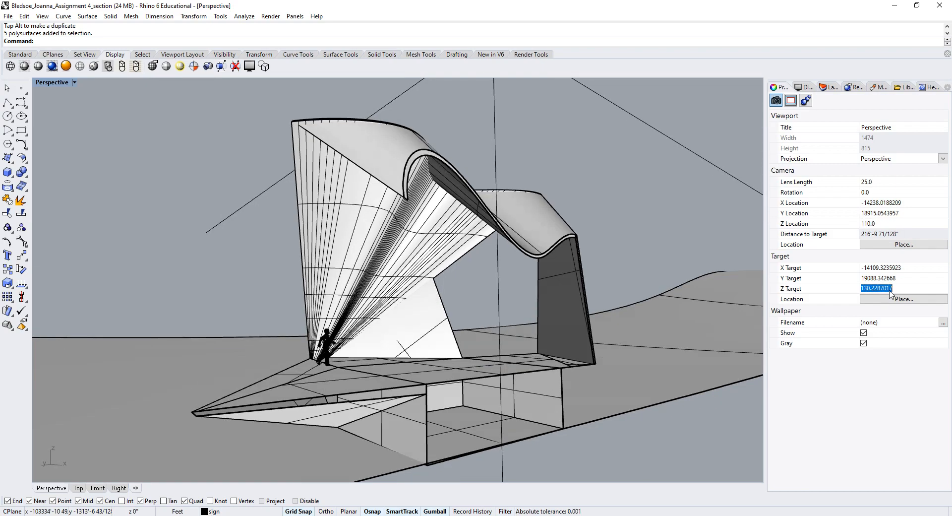
drag(895, 288, 864, 298)
text(10)
key(Return)
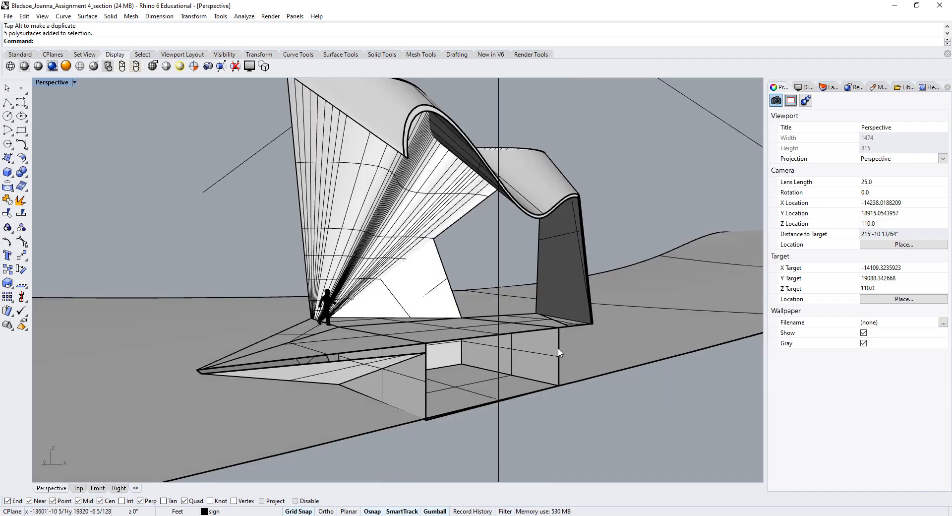
mouse_move(516, 320)
shift+right_down()
mouse_move(518, 310)
mouse_move(516, 319)
shift+right_up()
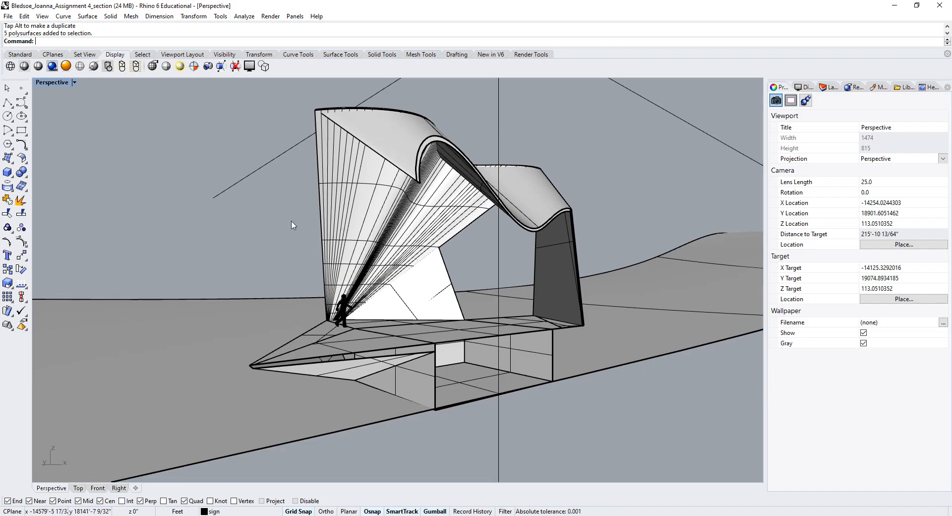
Save the perspective viewport as a named view called Perspective_section and restore the four-viewport layout
click(74, 83)
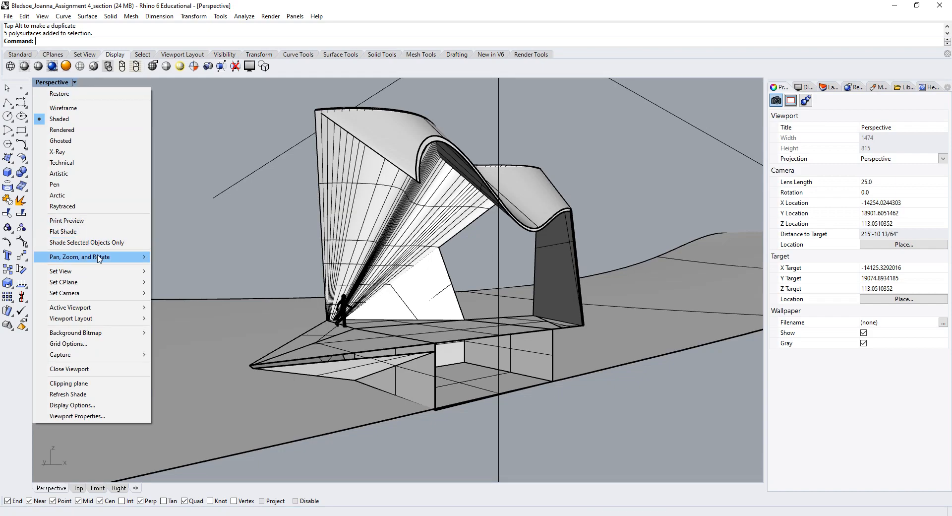
mouse_move(104, 274)
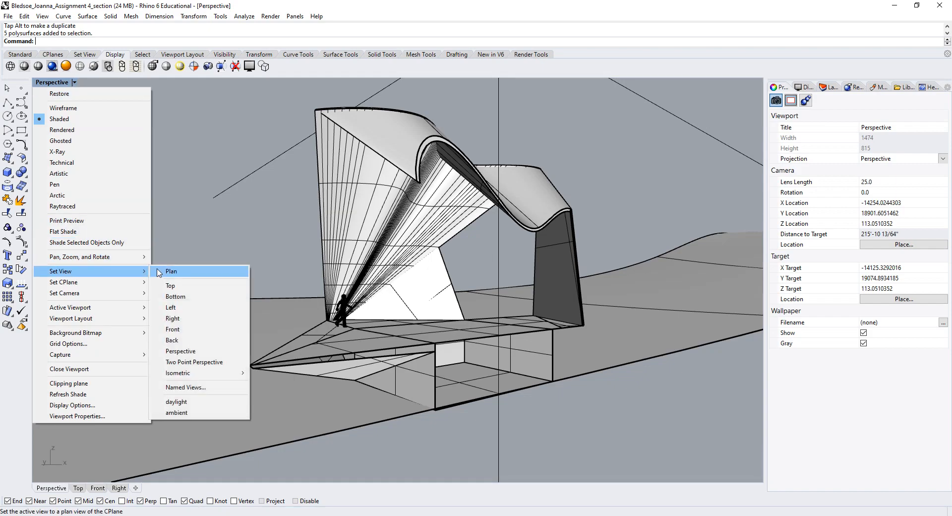
click(188, 387)
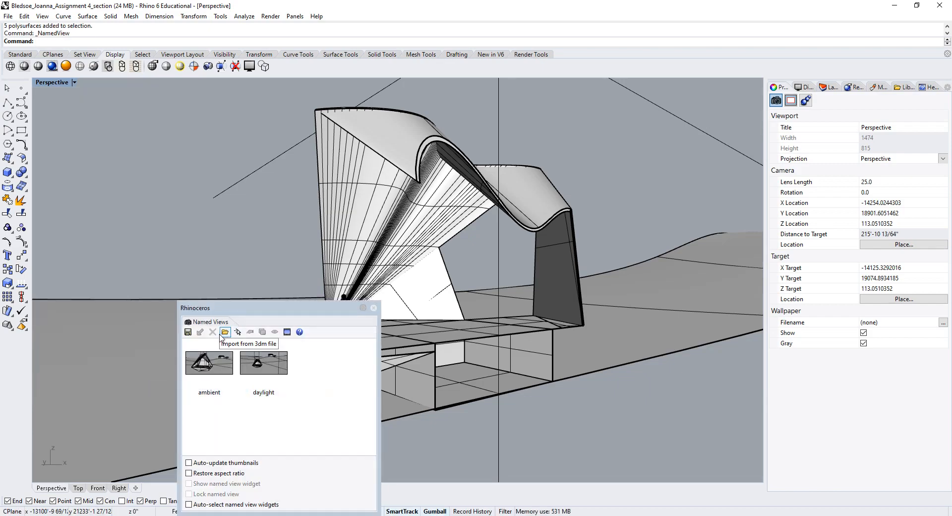
click(188, 332)
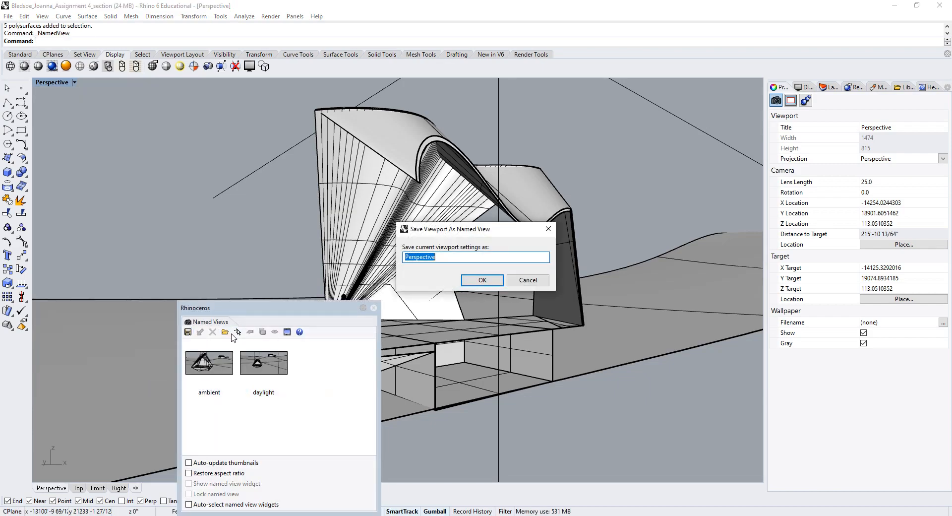
key(End)
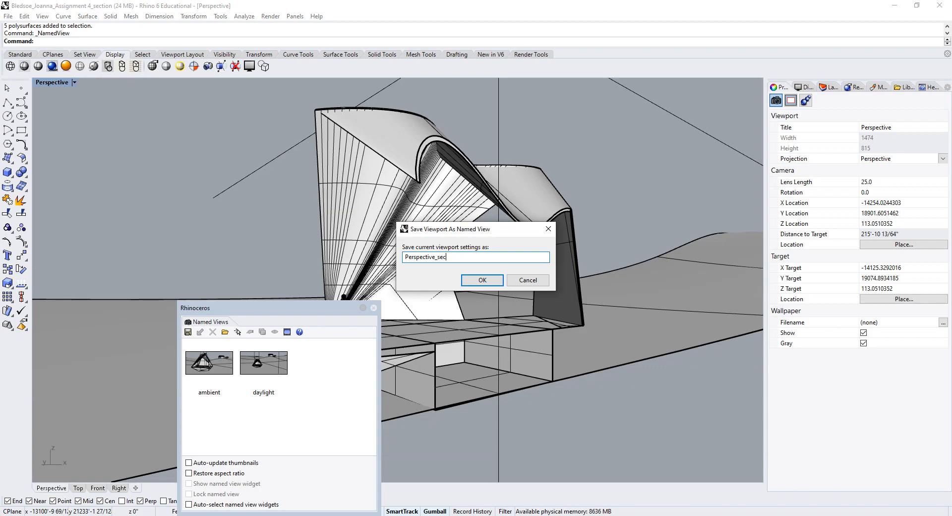
key(Return)
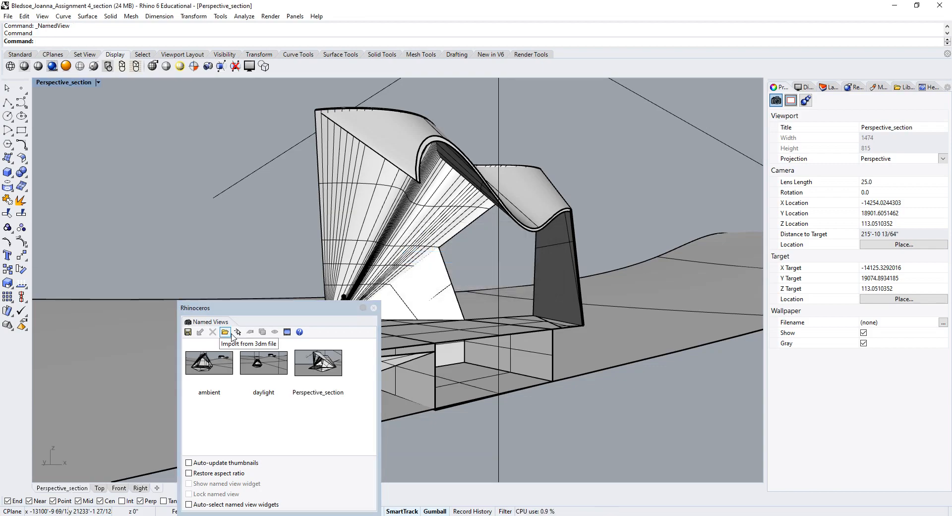
click(373, 308)
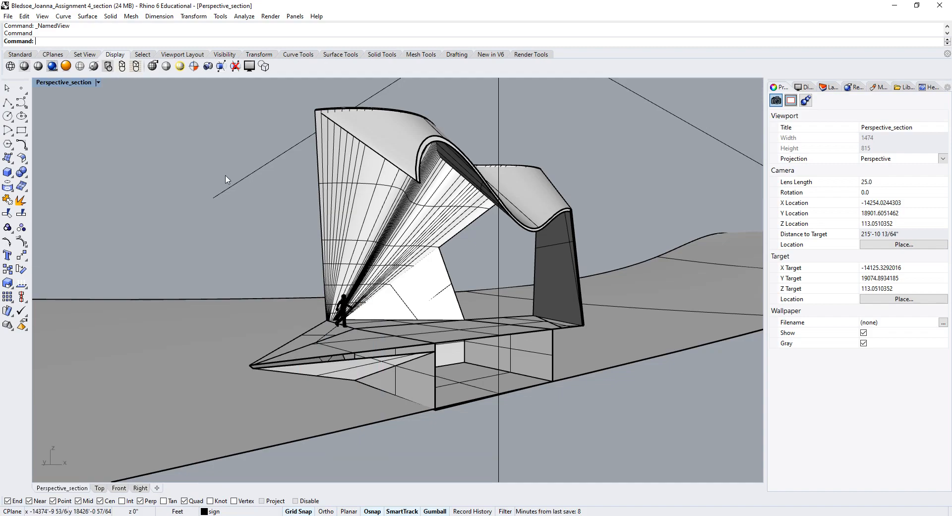
double_click(53, 84)
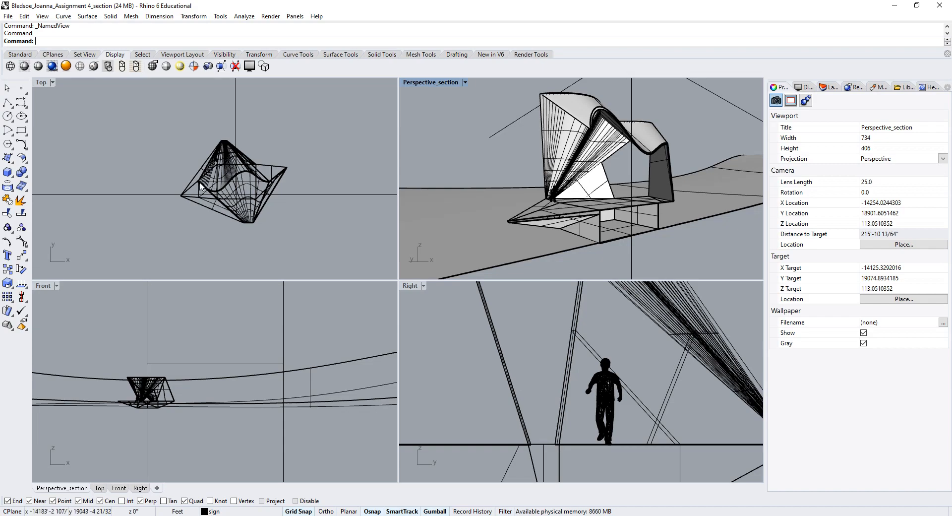
Draw a vertical three-point plane surface over the clipping plane, snapping to its corner points
scroll(193, 185, down, 5)
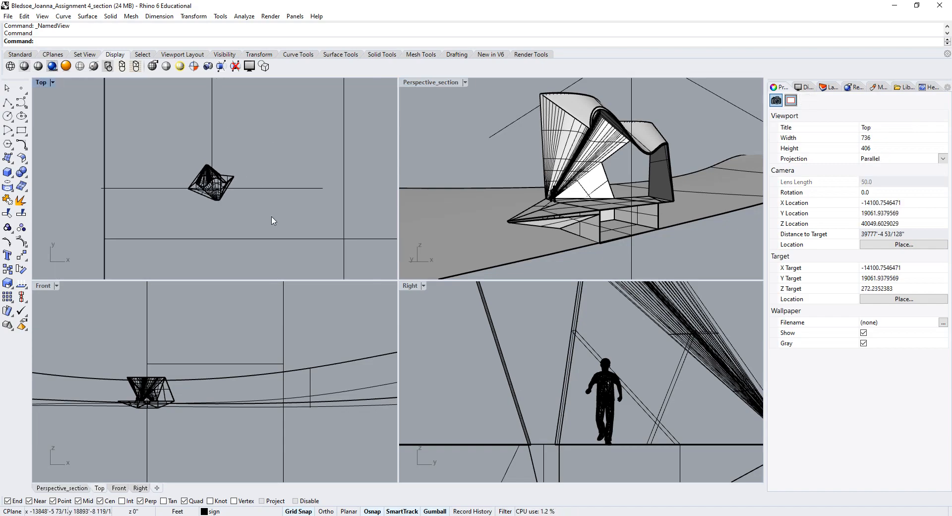
scroll(223, 234, down, 2)
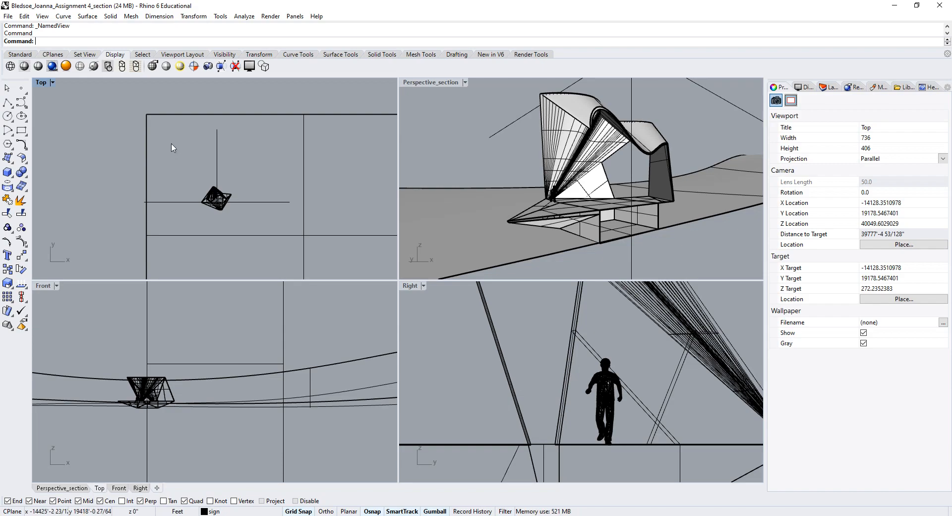
text(Plane)
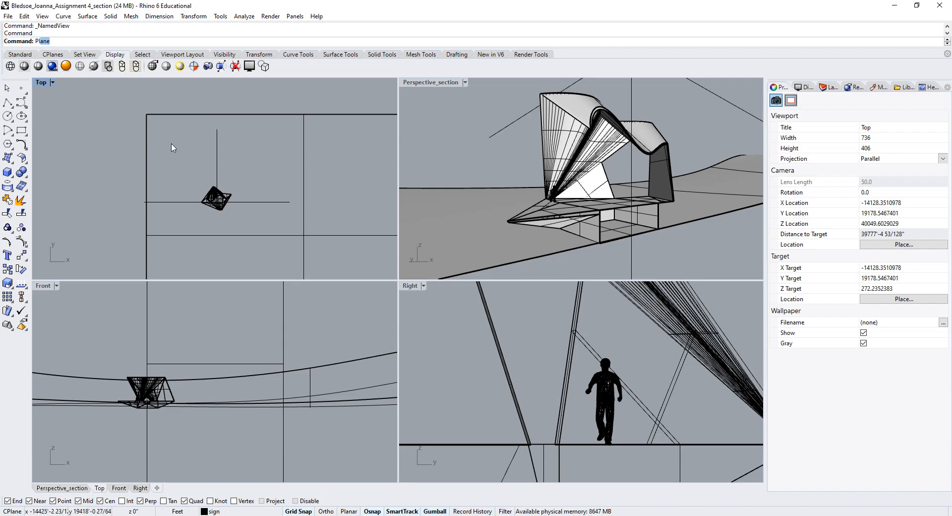
key(Return)
click(71, 40)
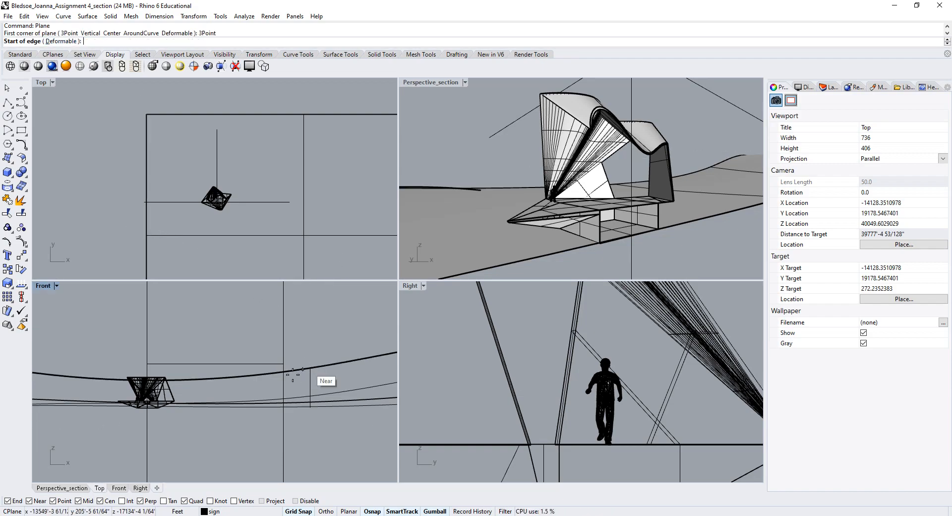
scroll(543, 226, down, 10)
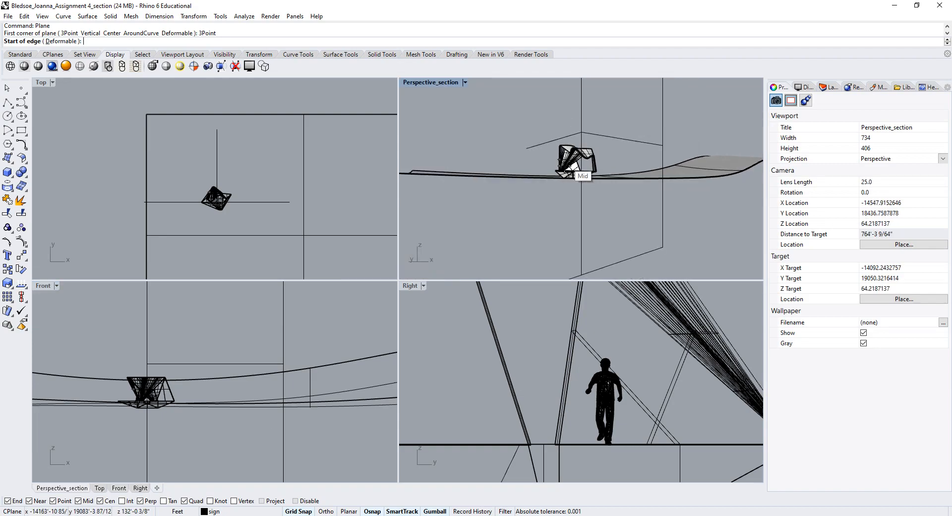
click(635, 211)
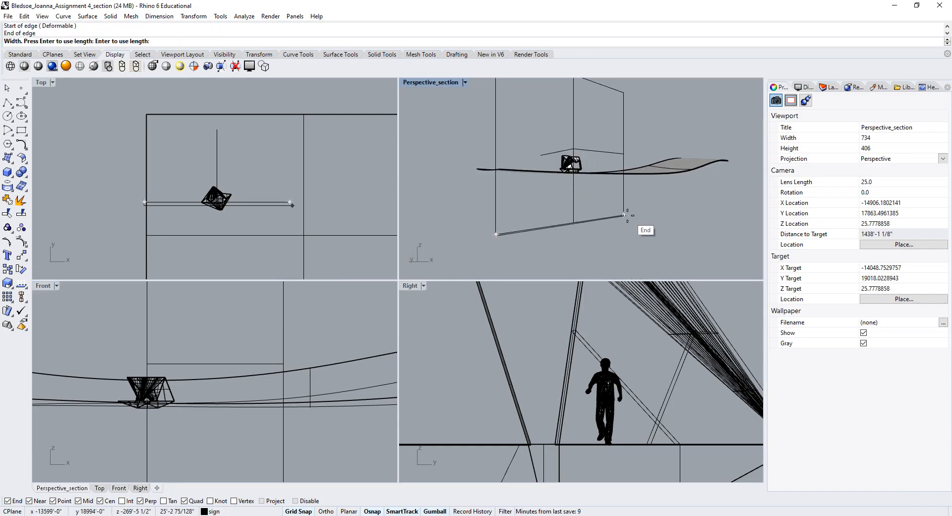
click(627, 94)
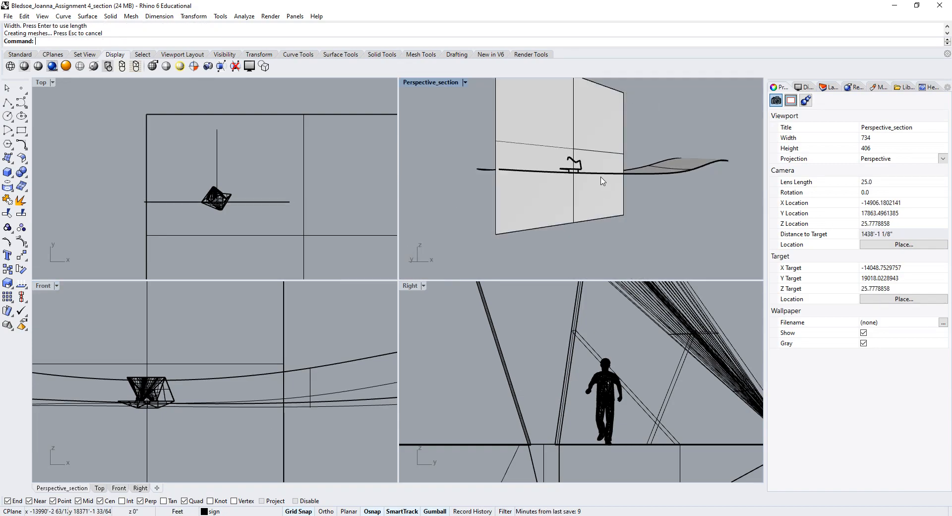
Stretch the new plane surface lengthwise and shift it along the section line so it extends past both ends of the ground
scroll(590, 179, up, 10)
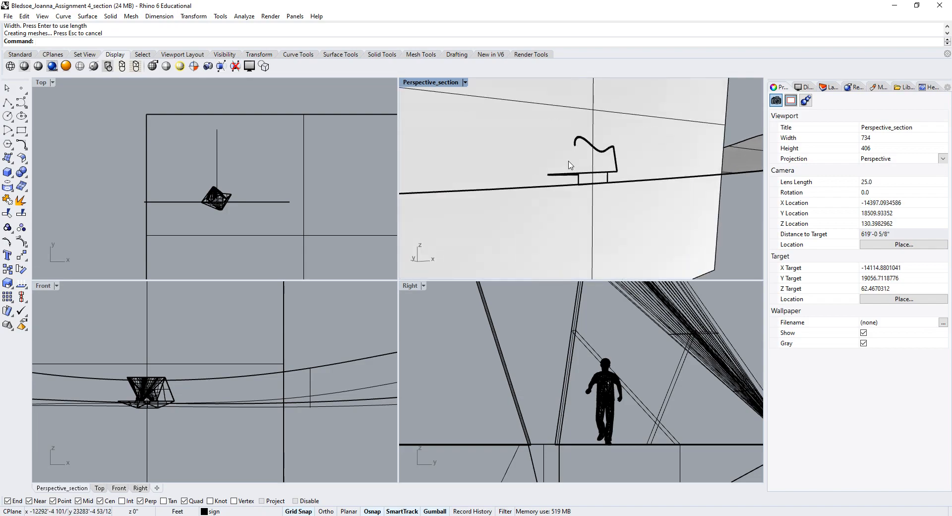
scroll(615, 186, down, 7)
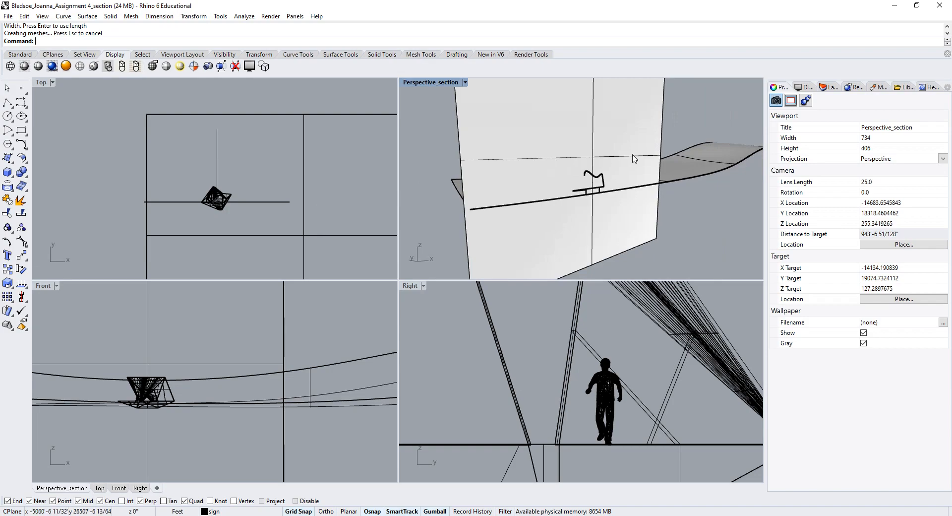
click(270, 207)
click(314, 231)
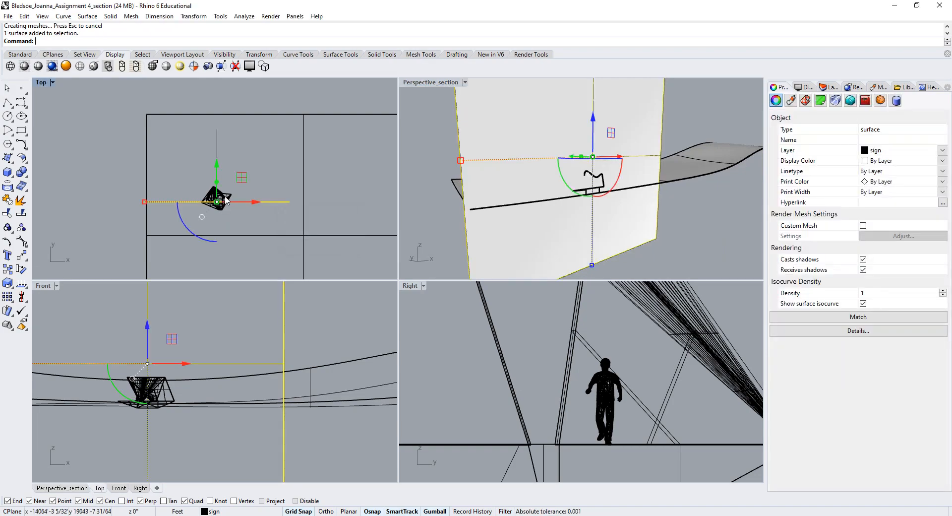
scroll(225, 196, down, 10)
drag(196, 197, 124, 197)
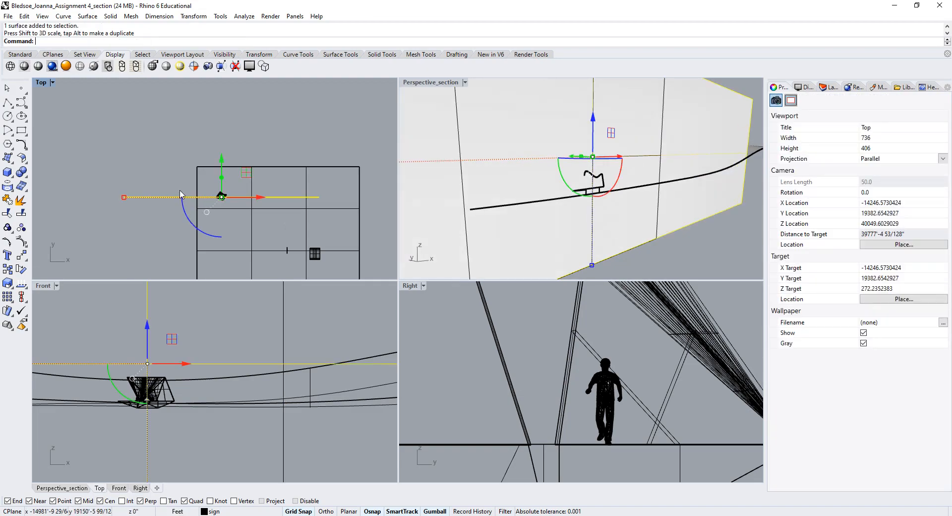
drag(256, 197, 307, 196)
scroll(602, 206, down, 3)
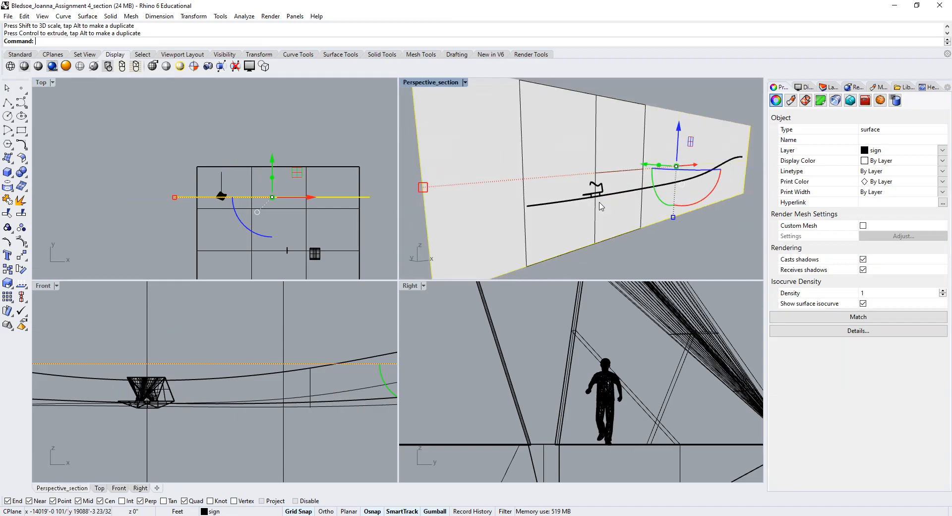
click(291, 128)
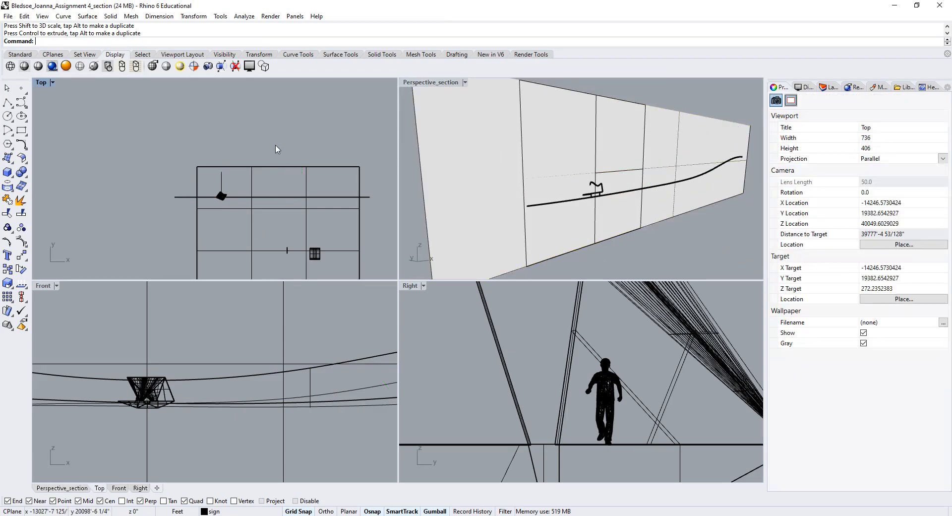
Delete the clipping plane, keeping the plane surface at the section line
scroll(236, 174, up, 1)
scroll(236, 175, up, 1)
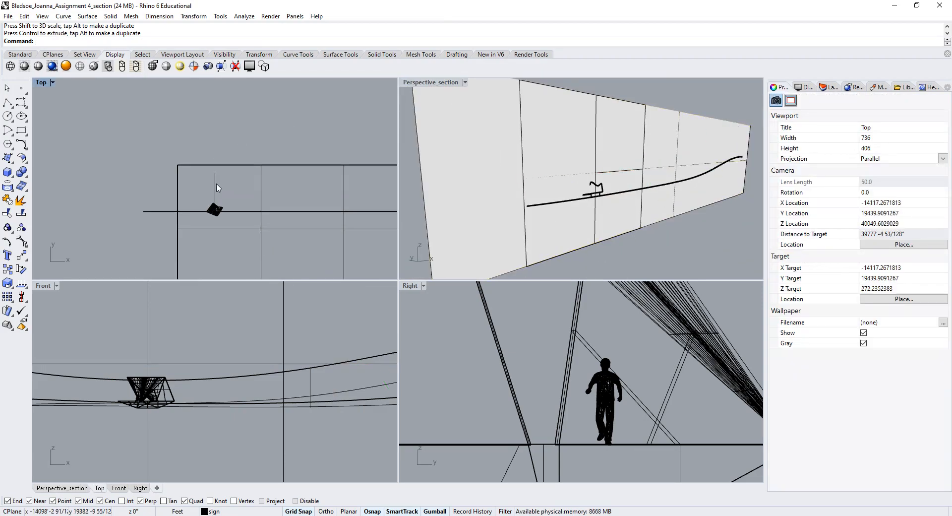
click(217, 190)
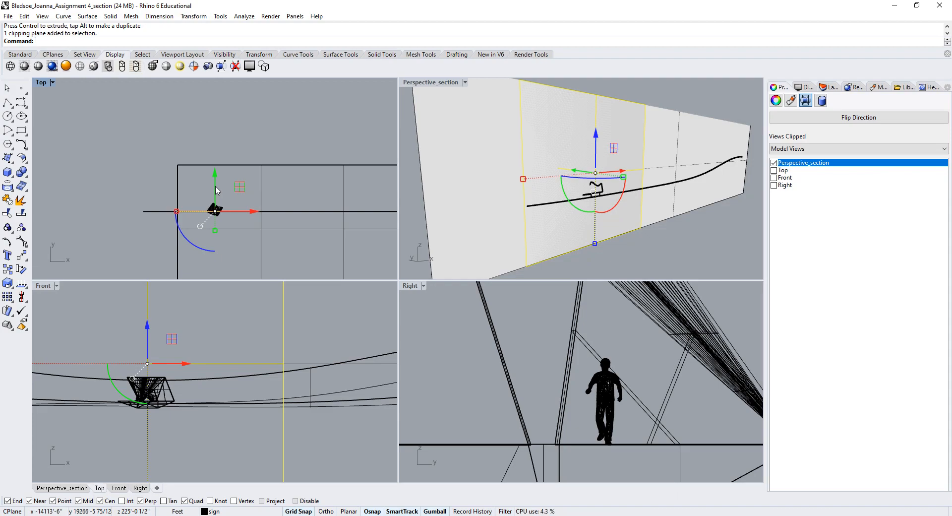
key(Delete)
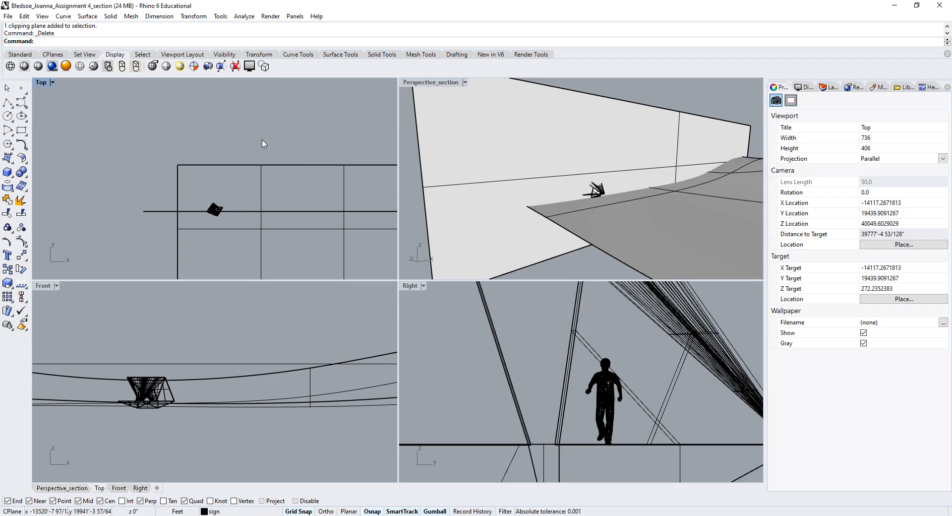
Split all the pavilion and ground geometry, excluding the plane surface, using that plane as the cutting object
key(ctrl+a)
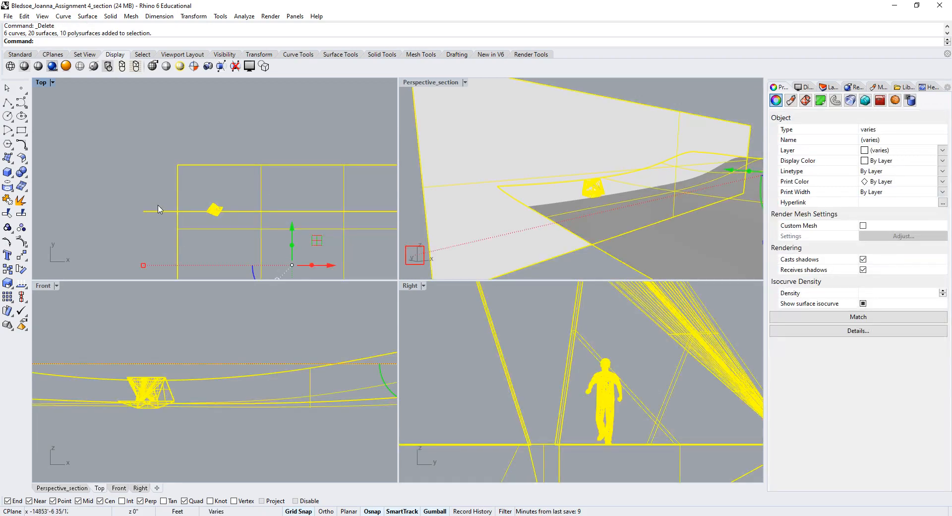
ctrl+click(144, 212)
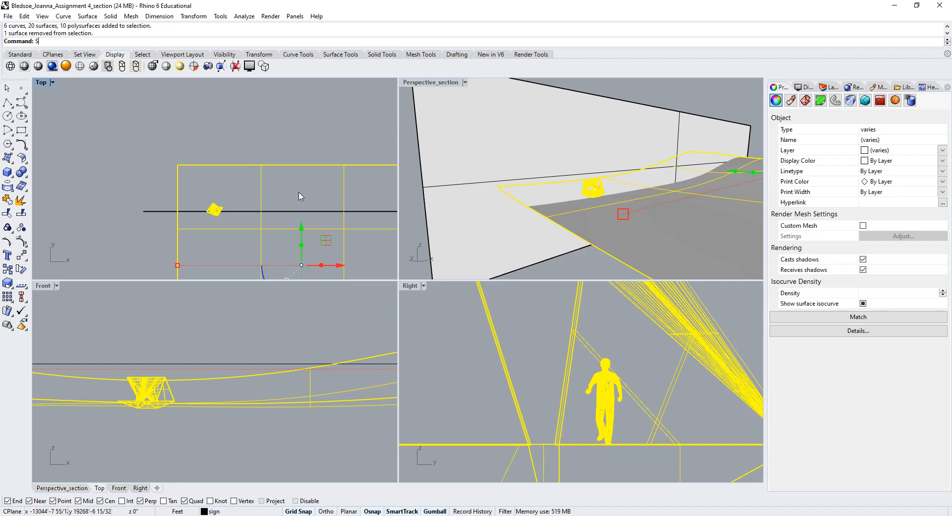
key(Return)
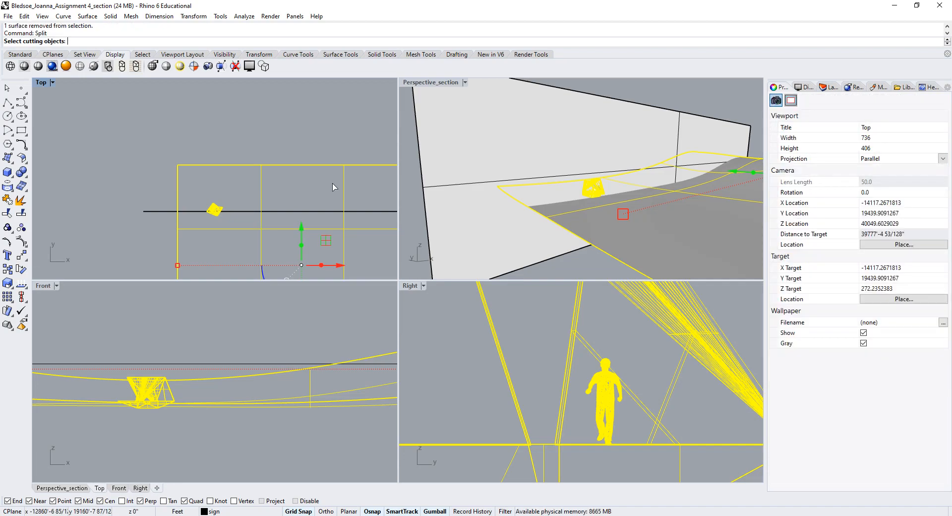
click(536, 102)
key(Return)
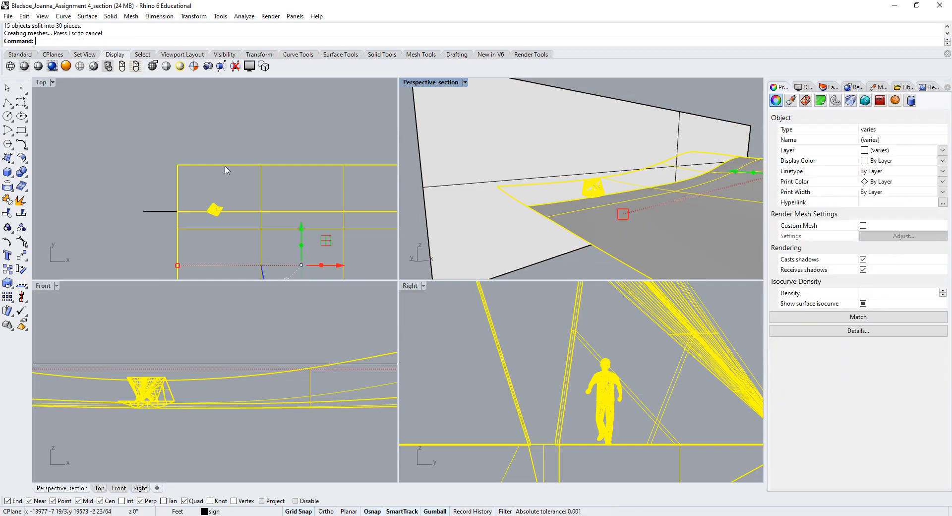
Try to cap the open ends of the split geometry and clear the selection
right_drag(226, 170, 216, 150)
text(cap)
key(Return)
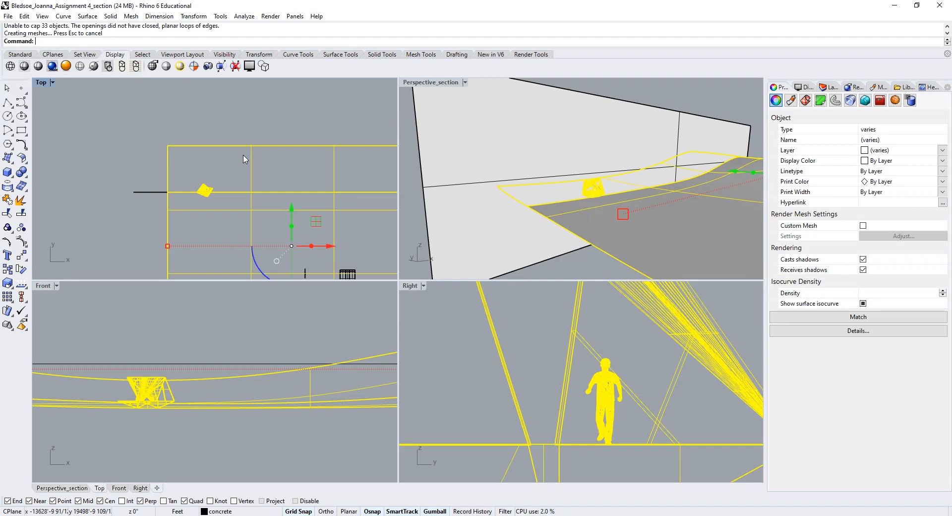
click(226, 128)
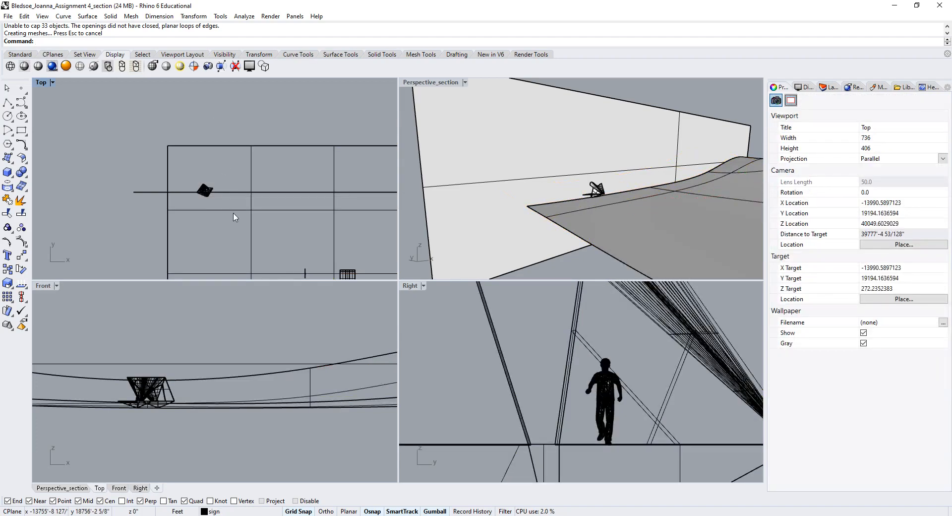
Delete all the split ground and pavilion pieces on the viewer's side of the cutting plane
scroll(201, 170, down, 4)
drag(318, 263, 168, 179)
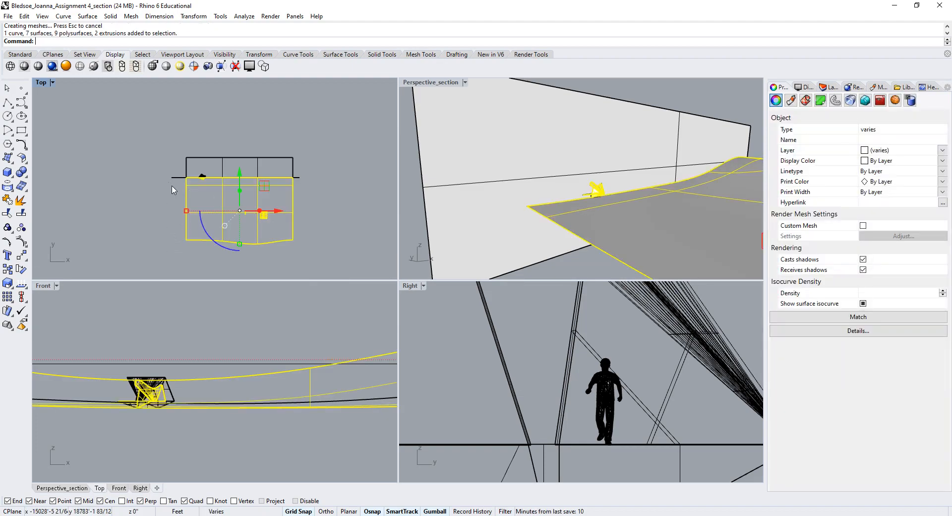
key(Delete)
scroll(227, 166, up, 5)
drag(263, 146, 120, 118)
key(Delete)
scroll(121, 132, up, 3)
key(Delete)
scroll(195, 149, down, 2)
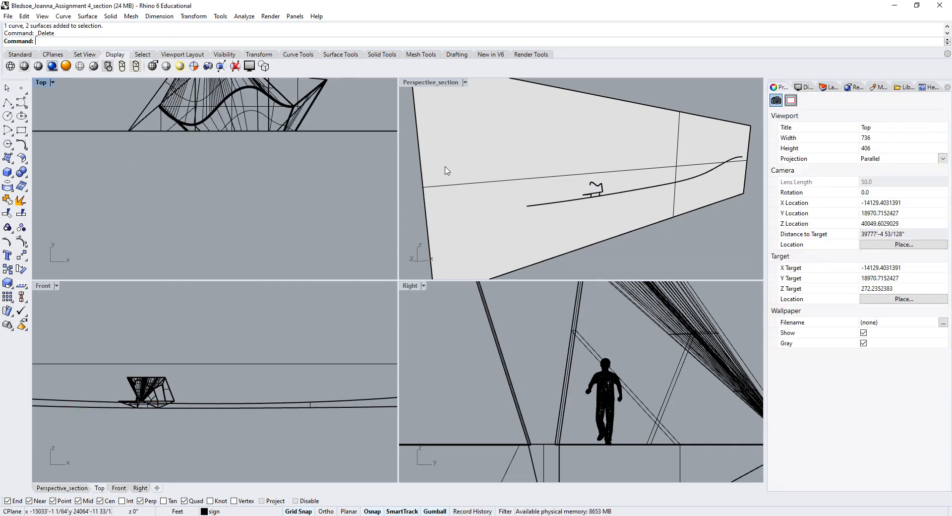
Show the layer list and delete the cutting plane surface from the section
click(802, 89)
click(828, 87)
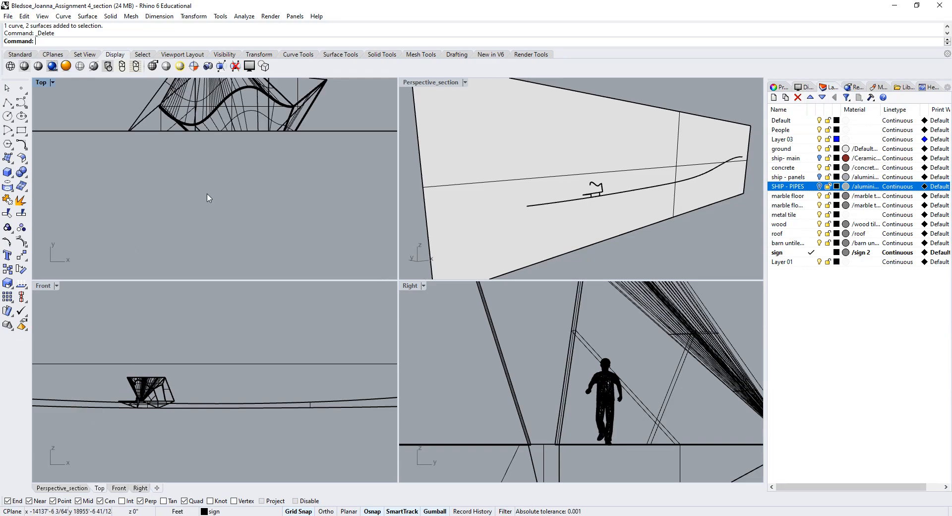
scroll(277, 181, down, 5)
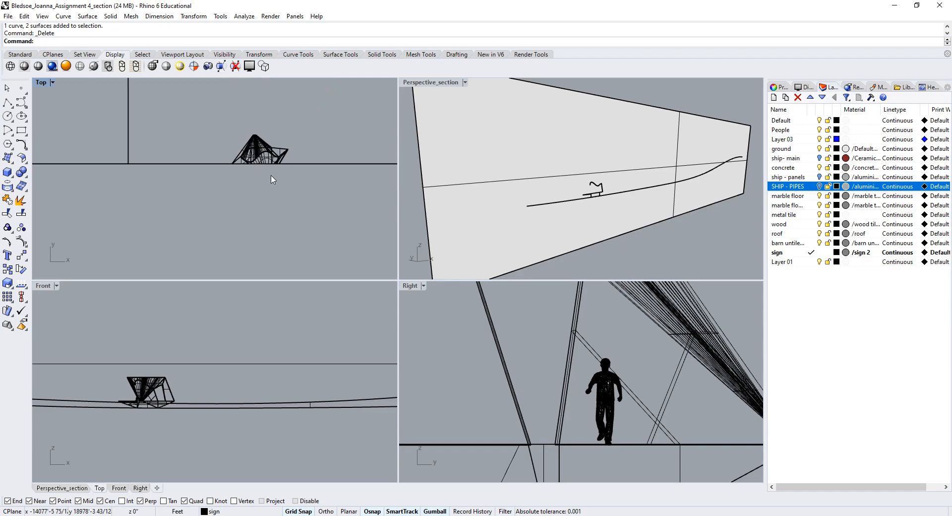
click(519, 111)
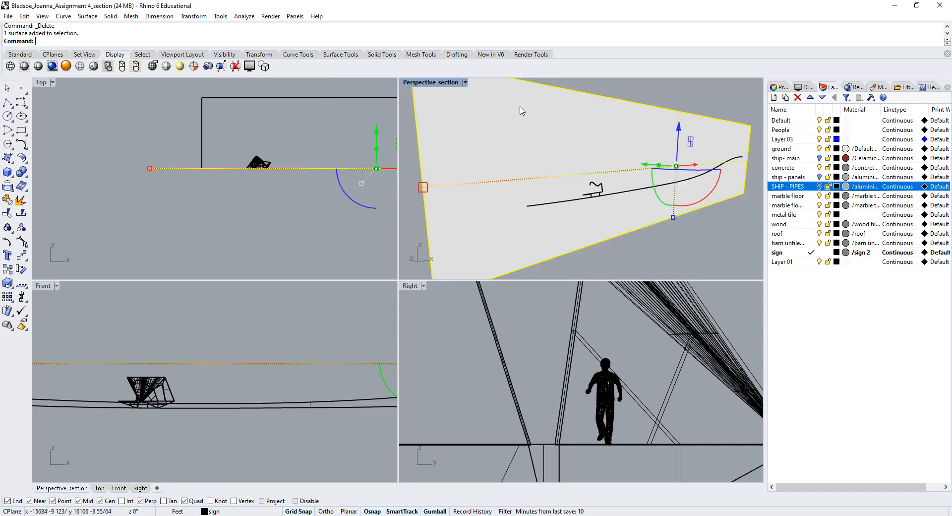
key(Delete)
scroll(575, 160, up, 2)
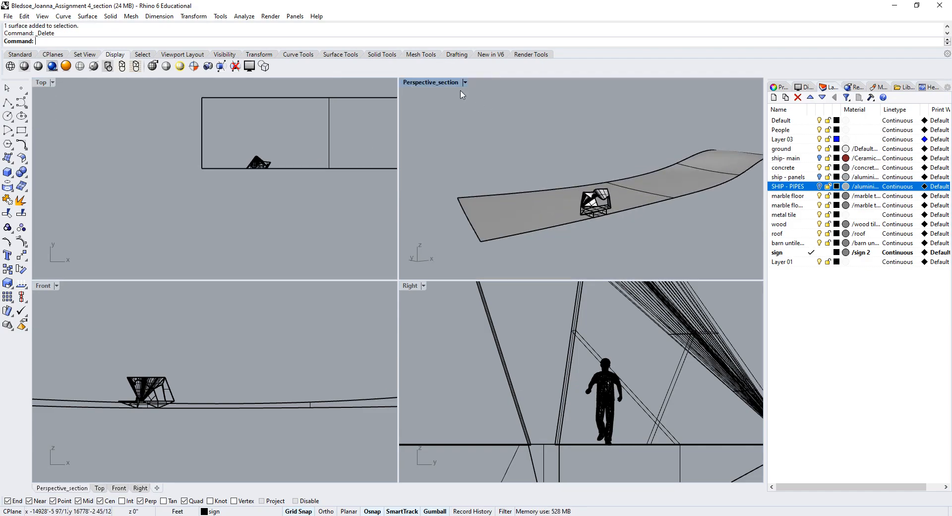
Restore the named view Perspective_section and inspect the cut pavilion in the maximized viewport before returning to four viewports
click(466, 82)
mouse_move(451, 272)
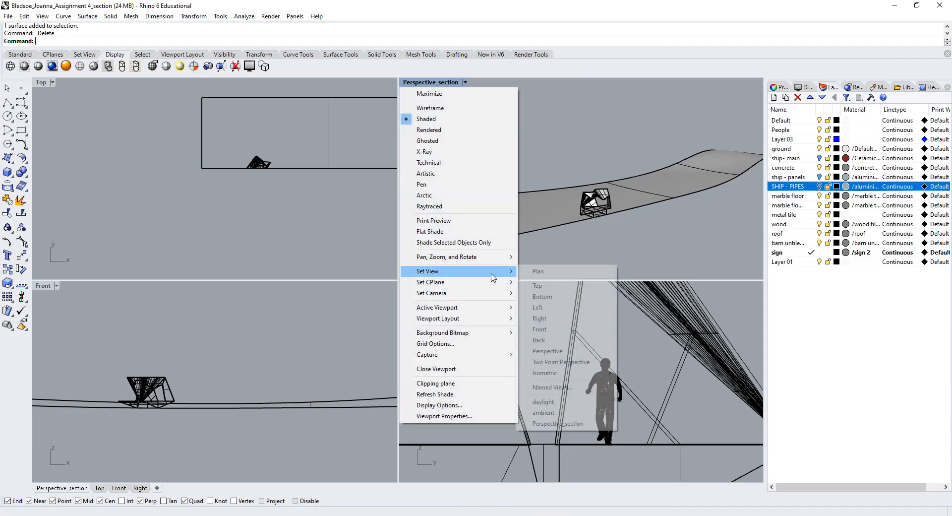
click(544, 423)
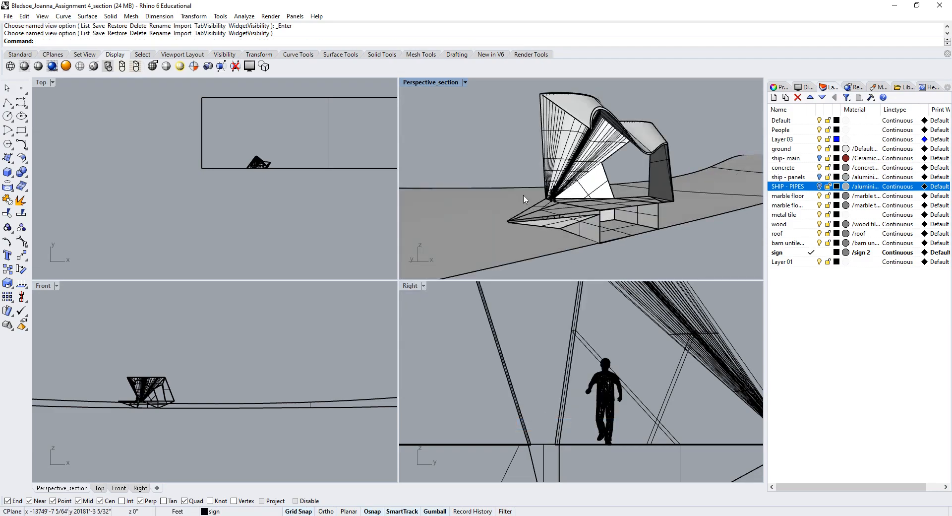
double_click(436, 84)
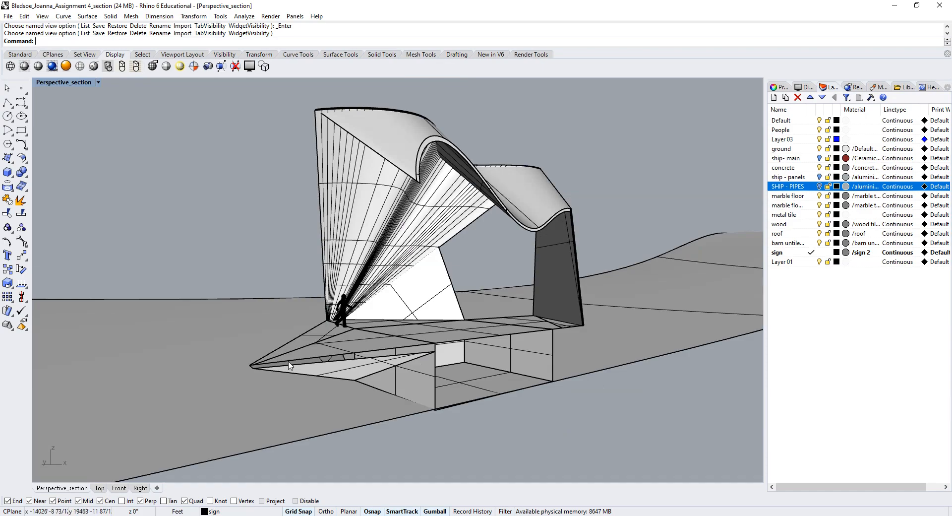
double_click(66, 84)
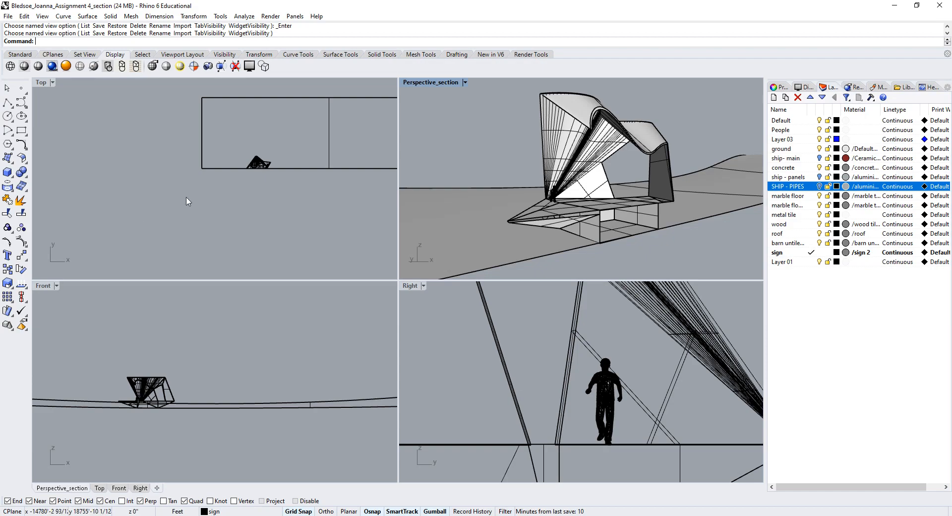
Select all the cut pavilion and ground geometry and generate a Make2D drawing of the Perspective_section view with hidden lines off
drag(321, 202, 168, 155)
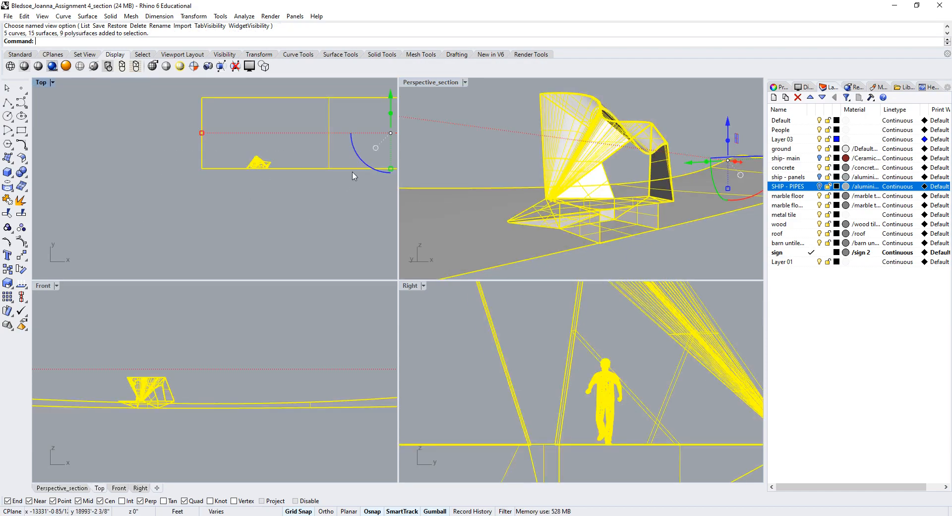
text(Make2D)
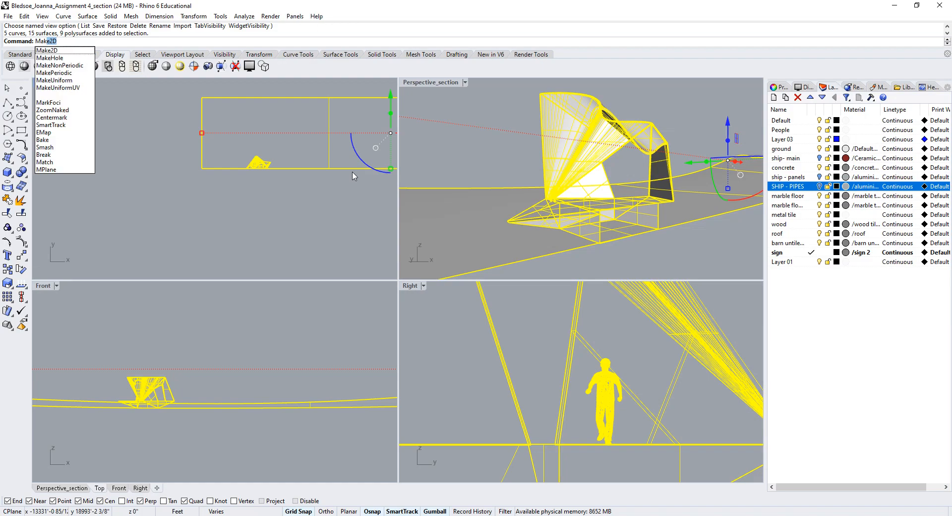
click(425, 84)
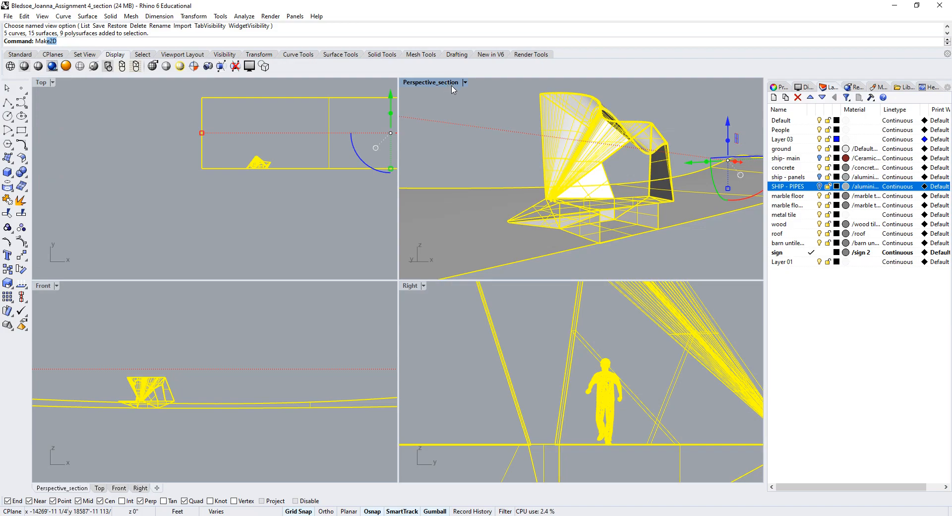
key(Return)
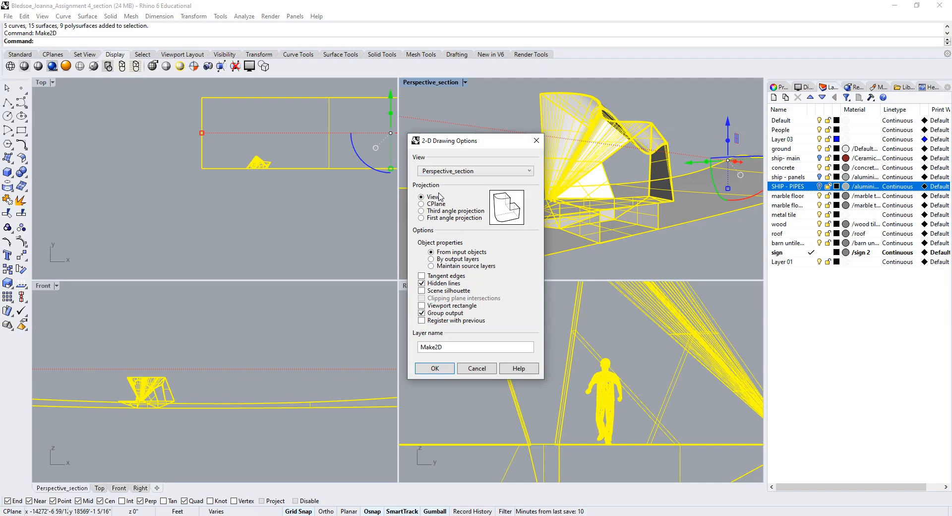
click(423, 285)
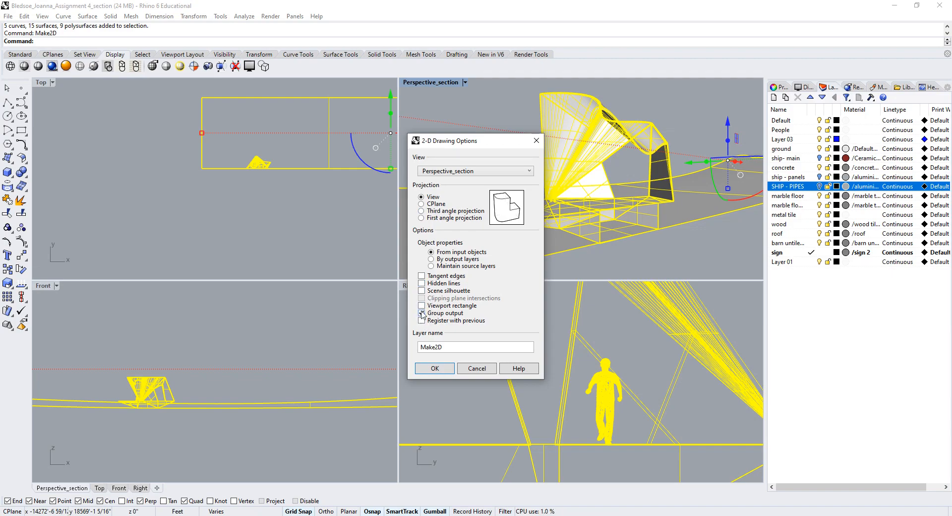
click(436, 367)
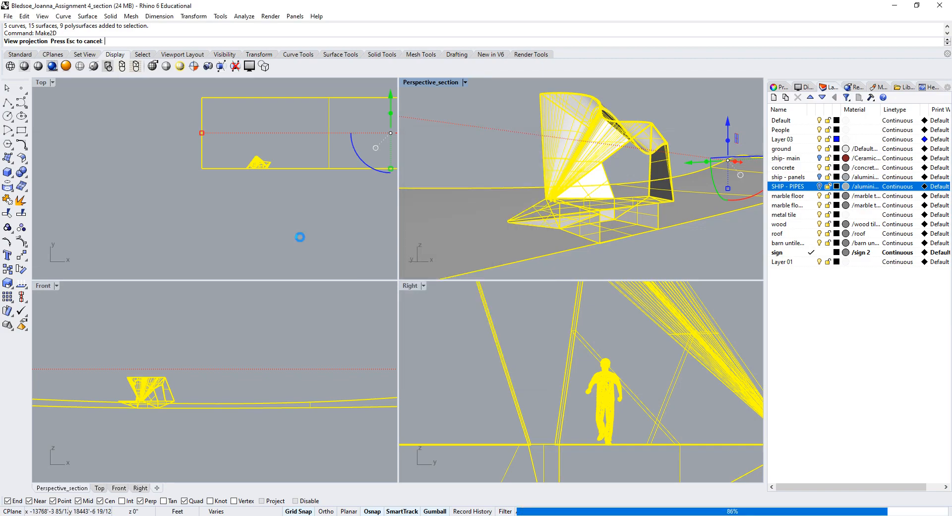
Locate the generated line drawing at the origin in the maximized Top viewport and clear the selection
scroll(246, 201, down, 8)
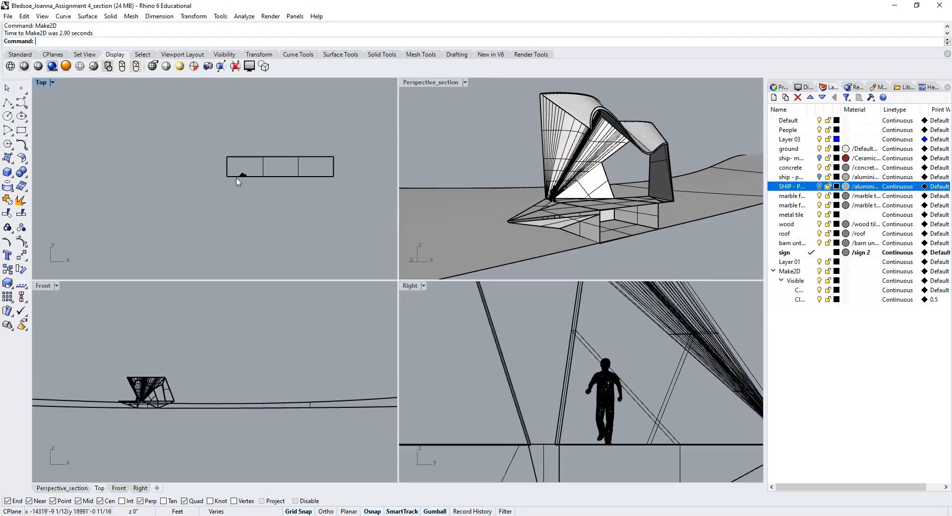
scroll(526, 204, down, 6)
scroll(529, 204, down, 5)
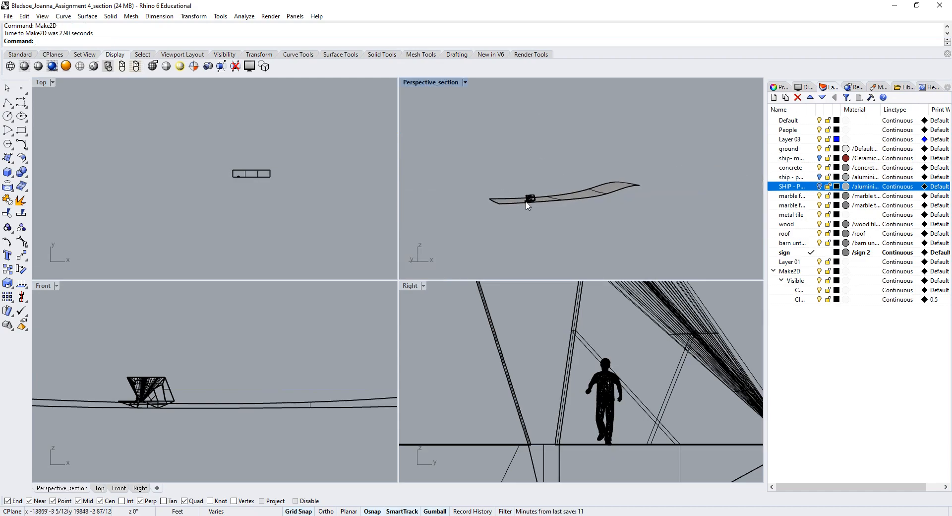
text(SelCrv)
key(Return)
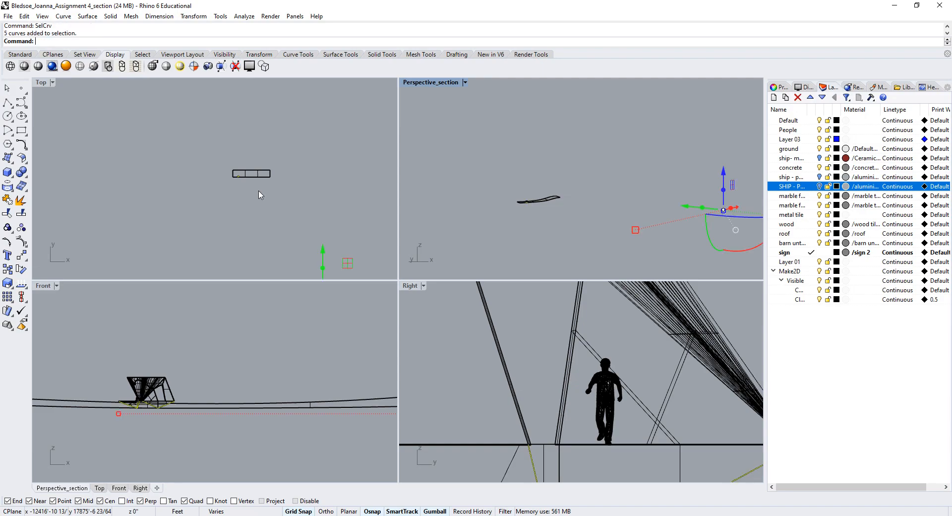
scroll(258, 187, down, 3)
key(Escape)
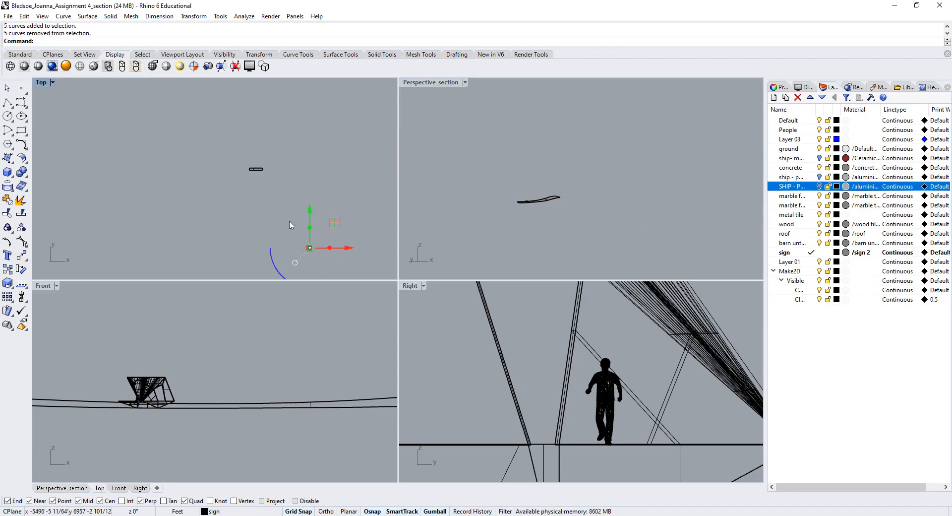
scroll(297, 225, up, 3)
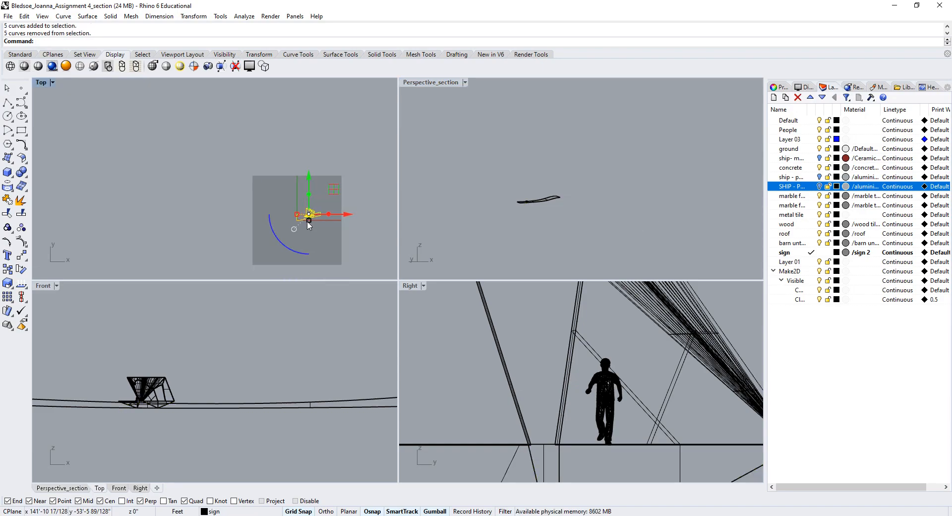
scroll(308, 225, down, 5)
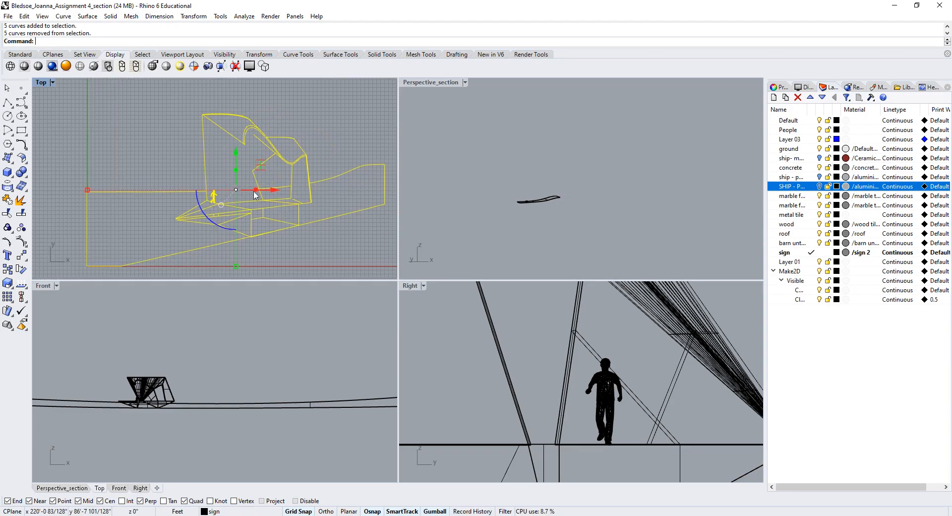
double_click(43, 83)
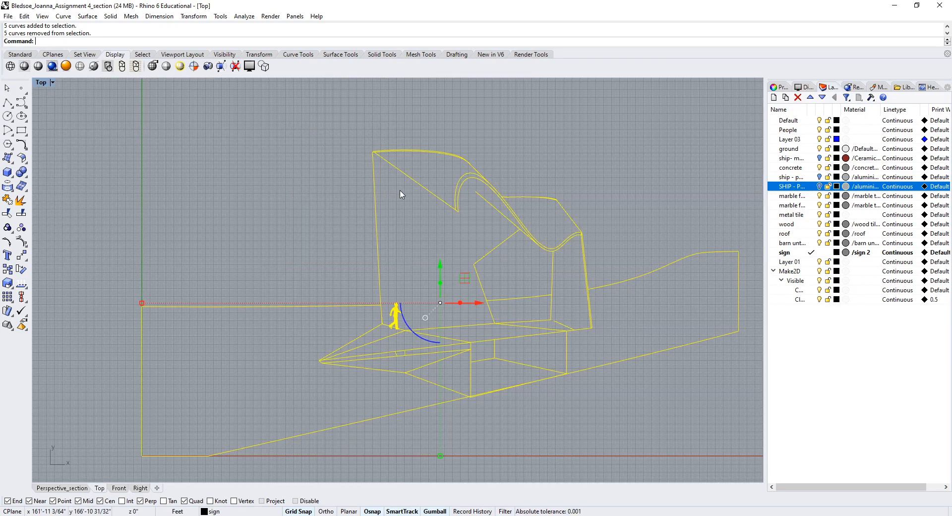
click(331, 187)
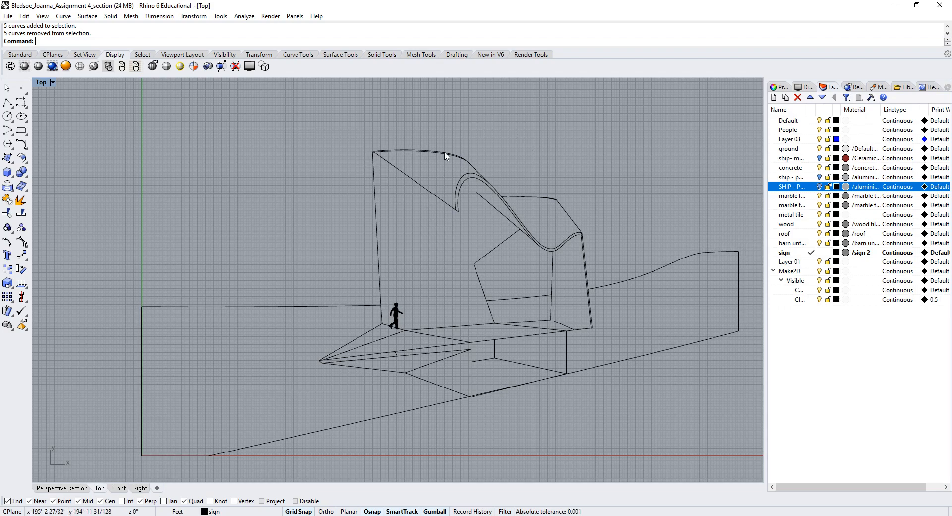
Create a layer named base lines and move all the Make2D curves onto it
scroll(447, 157, down, 5)
key(ctrl+a)
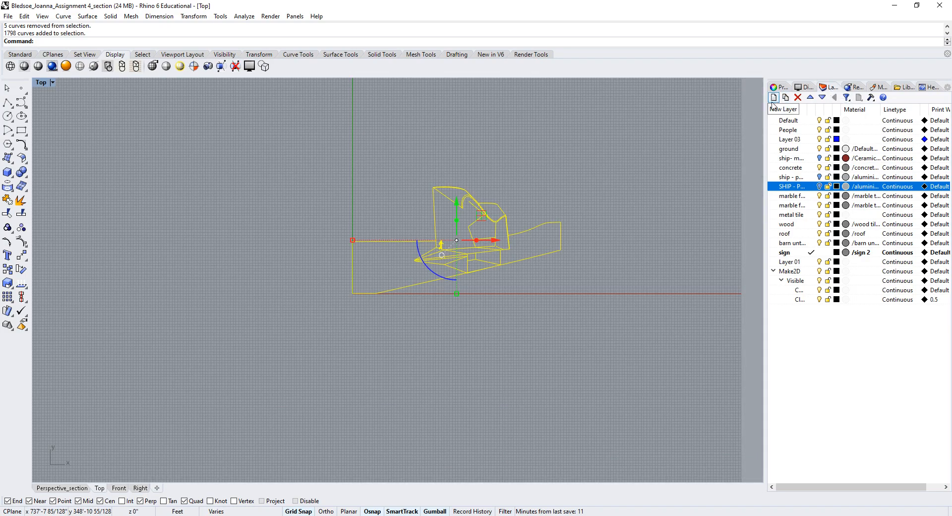
click(773, 102)
text(b)
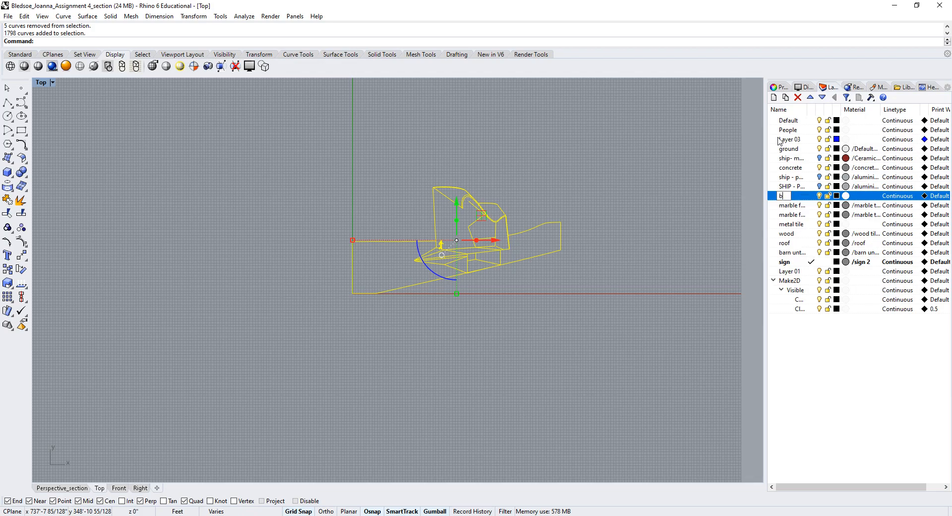
text(ase lines)
key(Return)
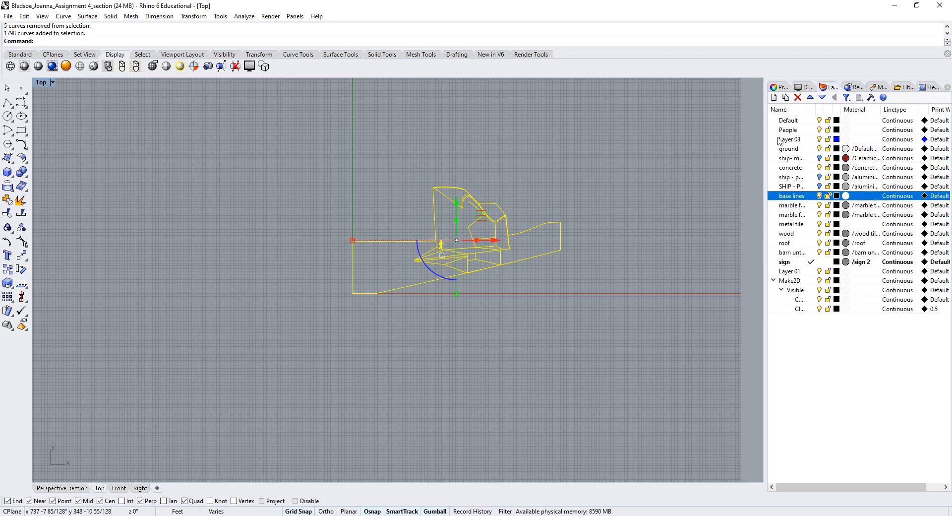
right_click(798, 197)
click(837, 370)
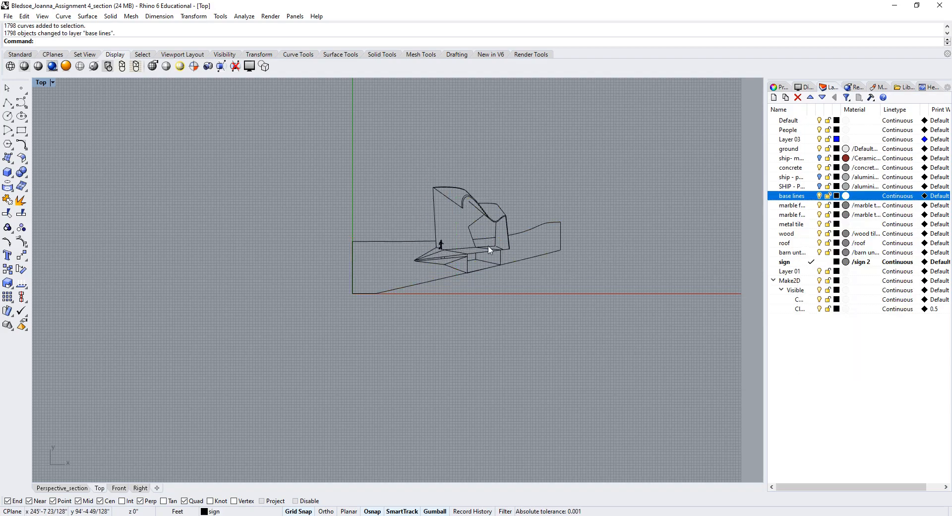
Select the short floor-edge curve at the foot of the rear wall and show its points
scroll(461, 217, up, 5)
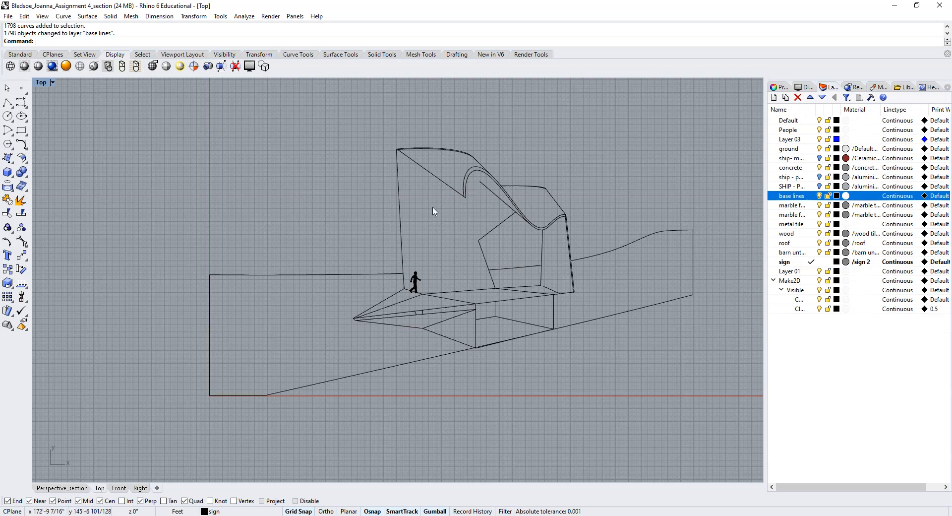
click(489, 190)
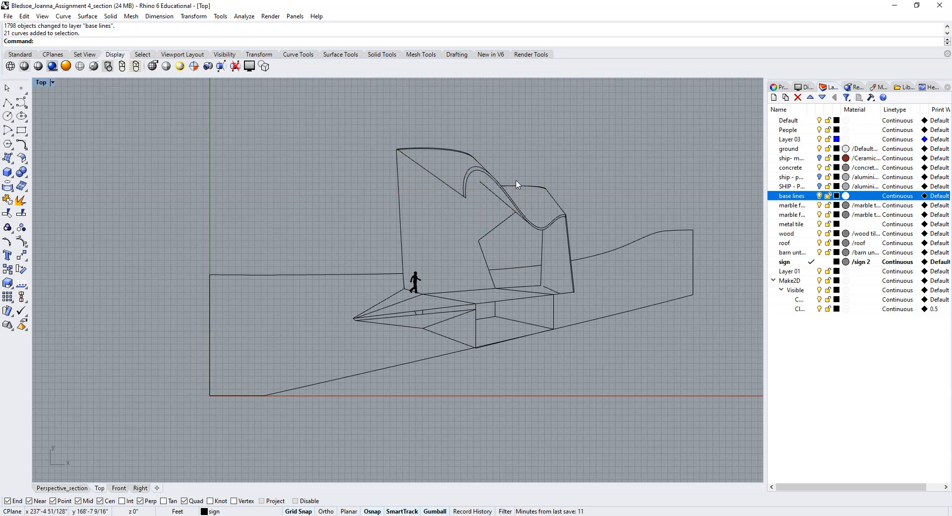
click(552, 291)
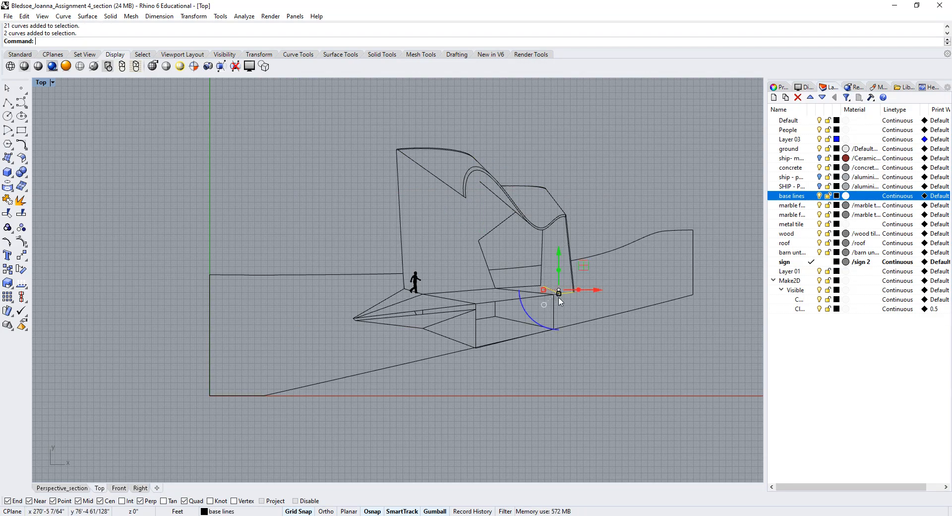
scroll(555, 291, up, 5)
click(529, 274)
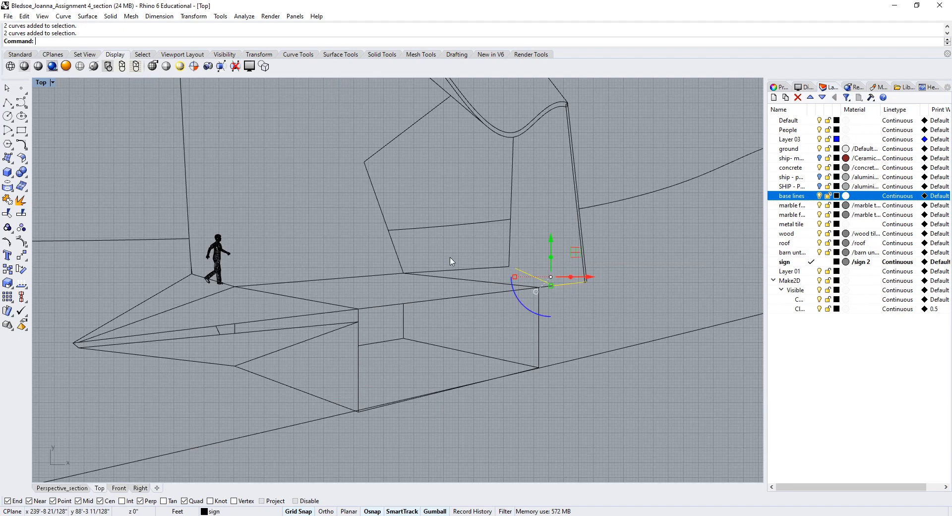
click(9, 241)
Move the loose end point of the floor-edge curve to the lower corner of the adjacent wall line
scroll(476, 243, up, 4)
click(488, 262)
click(487, 270)
click(486, 261)
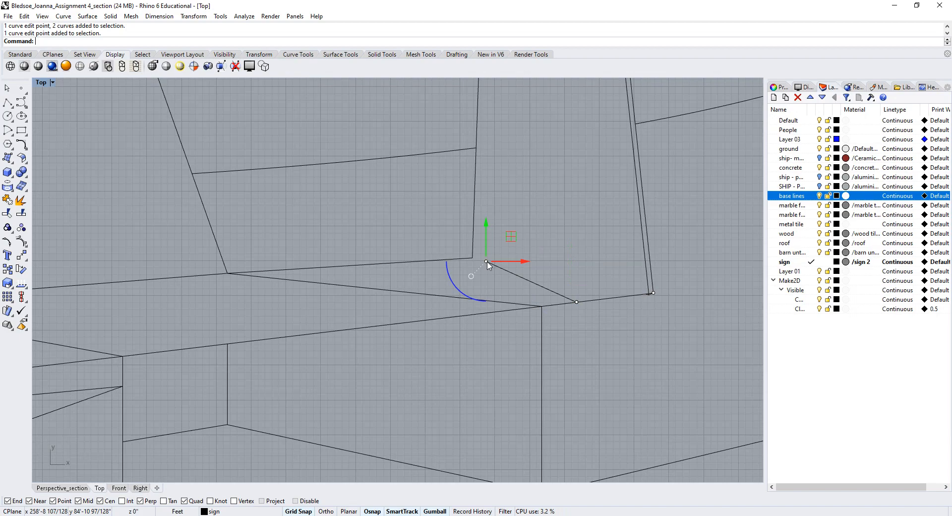
text(m)
key(Return)
click(484, 261)
click(472, 258)
scroll(518, 296, down, 2)
scroll(518, 296, down, 5)
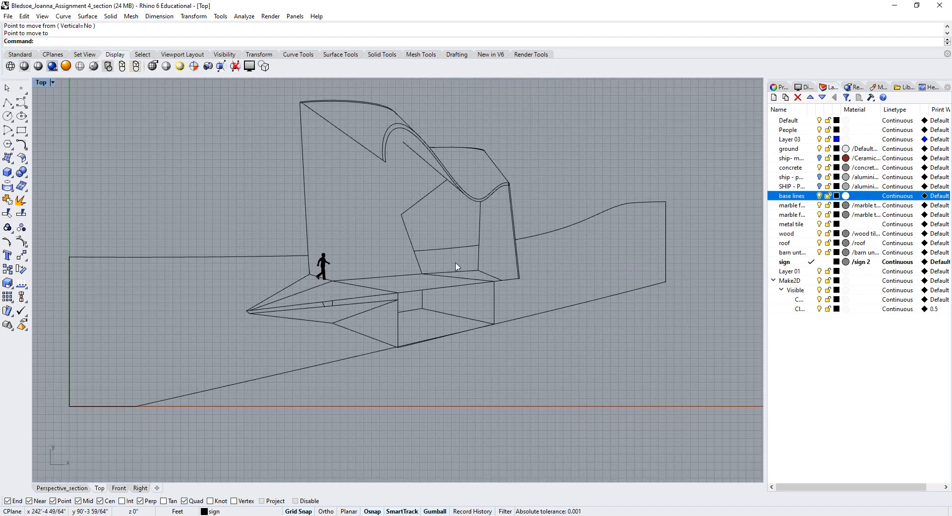
Examine the nearly overlapping ground and foundation lines at the lowest corner of the pavilion base
scroll(436, 362, up, 3)
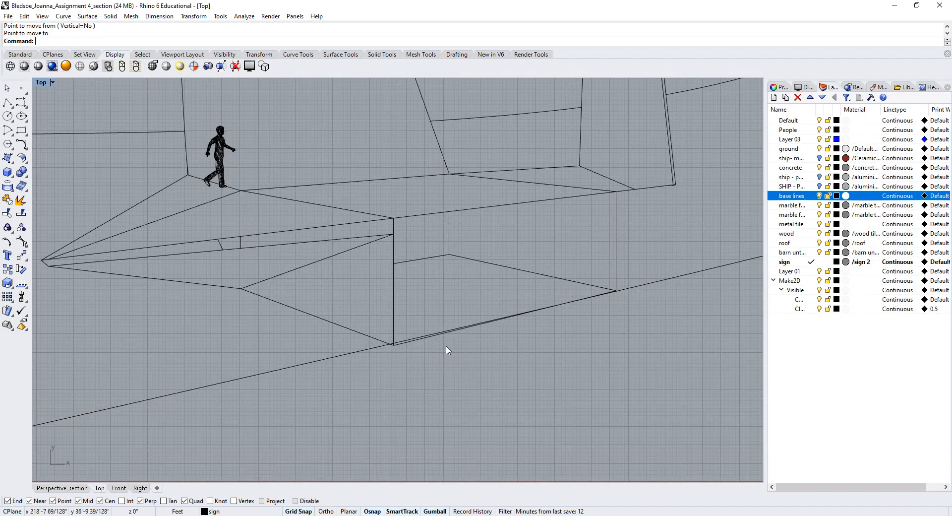
click(395, 345)
scroll(394, 351, up, 5)
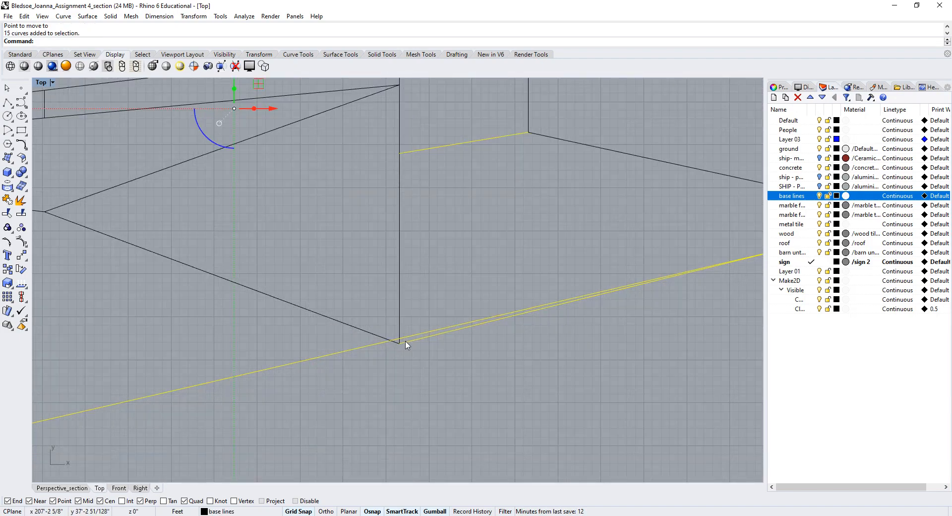
key(Escape)
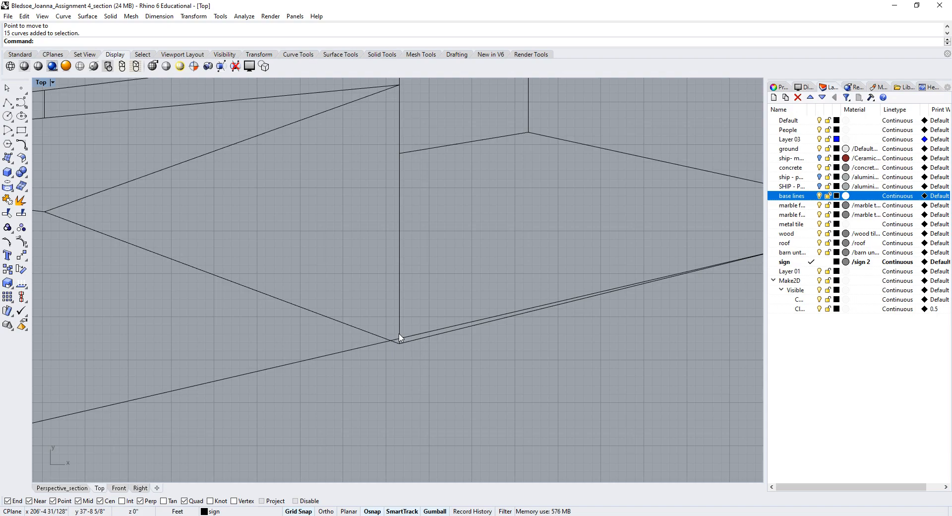
scroll(391, 326, down, 5)
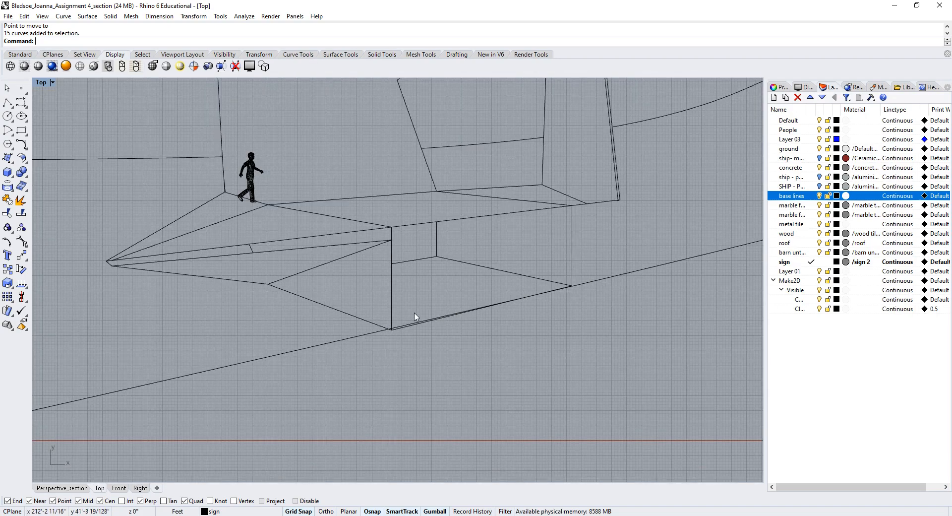
scroll(594, 258, down, 5)
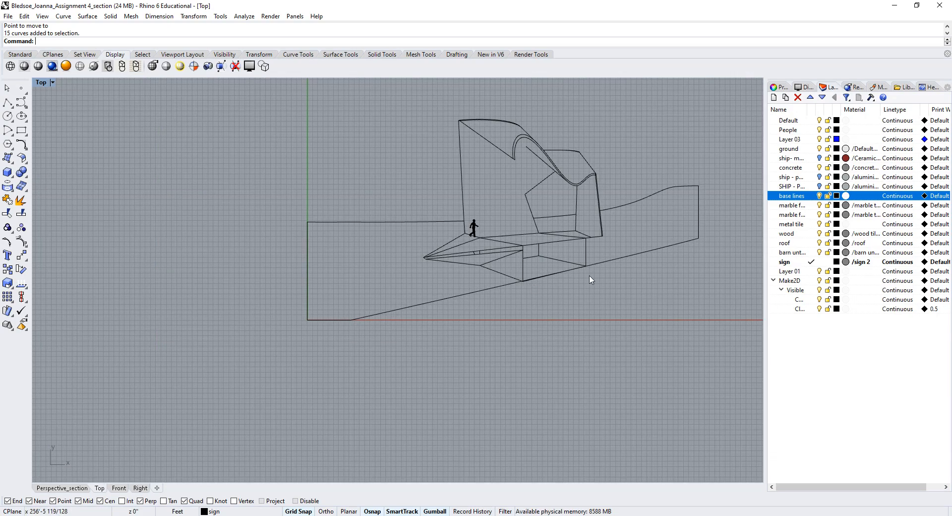
Try deleting the short tick lines between the long edges of the pointed base, and undo the deletion
scroll(531, 288, up, 3)
scroll(465, 301, up, 3)
scroll(424, 292, up, 3)
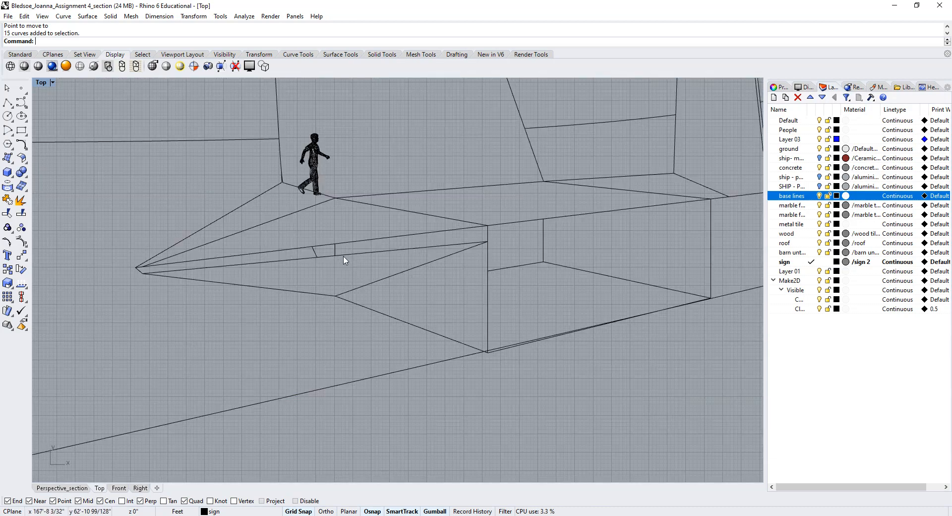
scroll(346, 260, up, 2)
click(304, 254)
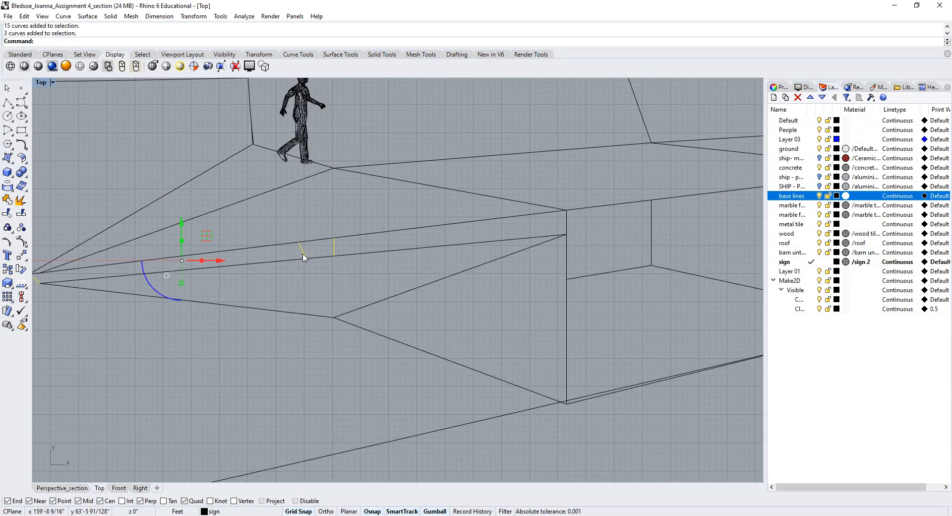
key(Delete)
scroll(289, 266, down, 5)
scroll(218, 255, up, 3)
key(ctrl+z)
scroll(345, 267, down, 3)
scroll(345, 266, down, 2)
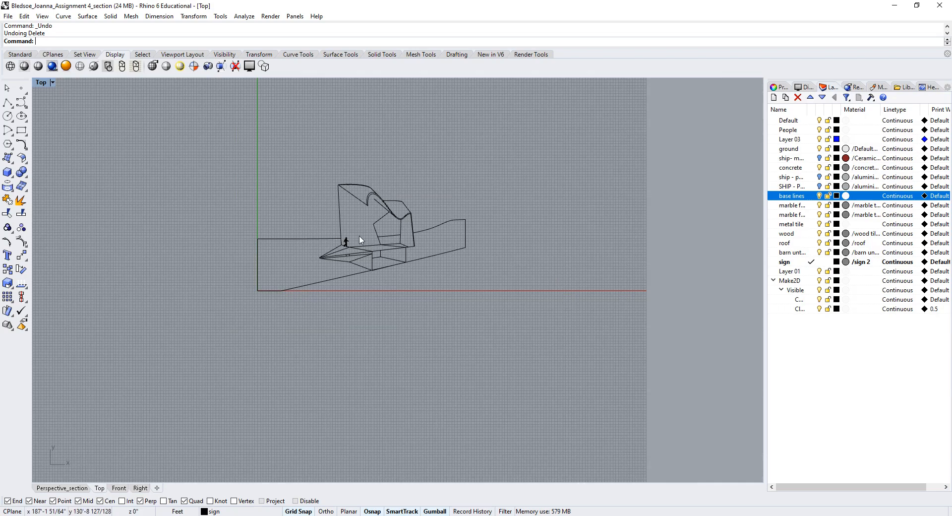
Return to the four-viewport layout with the line drawing's roof framed in the Top view
scroll(349, 200, up, 3)
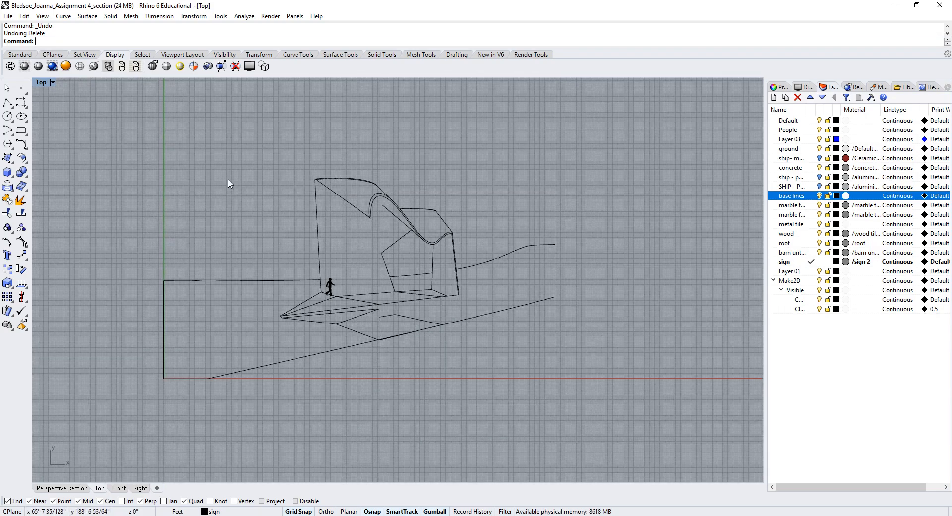
scroll(199, 169, down, 2)
double_click(43, 83)
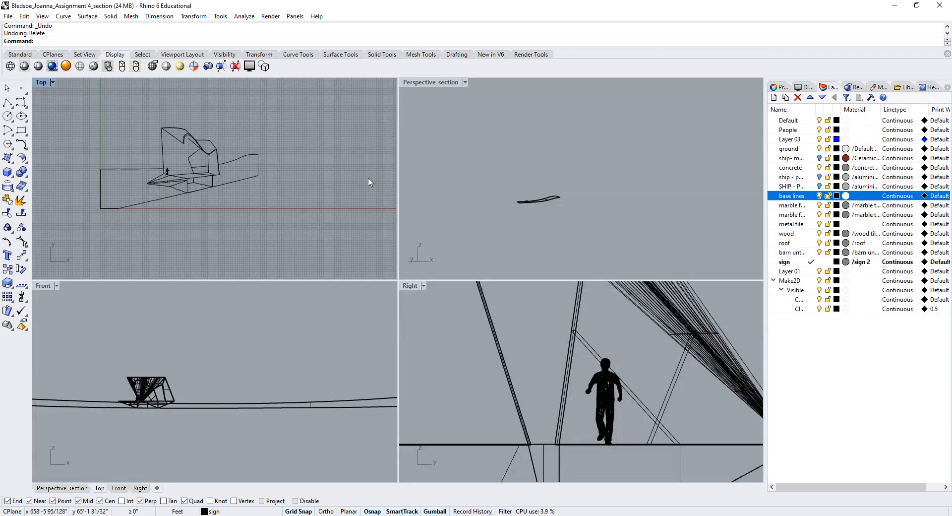
scroll(193, 147, up, 4)
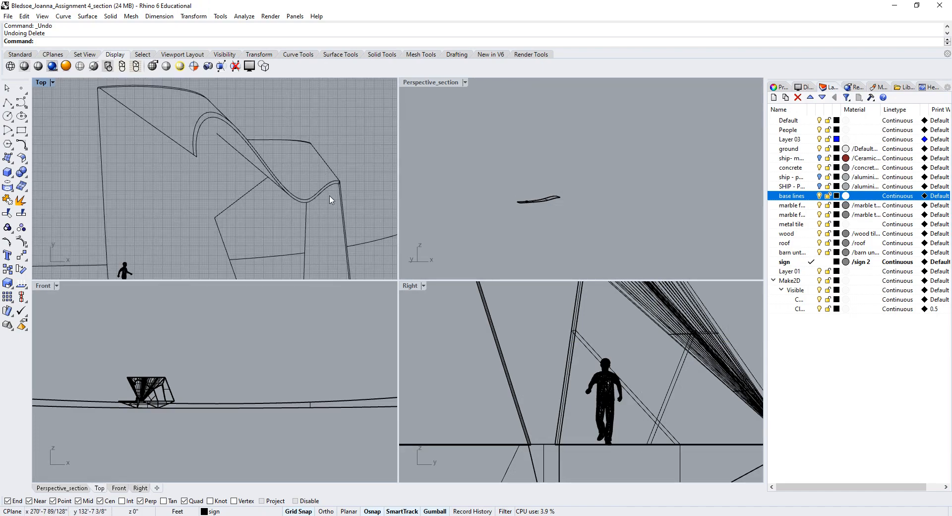
Restore the saved Perspective_section named view in the Perspective_section viewport and clear the object selection
scroll(327, 179, down, 4)
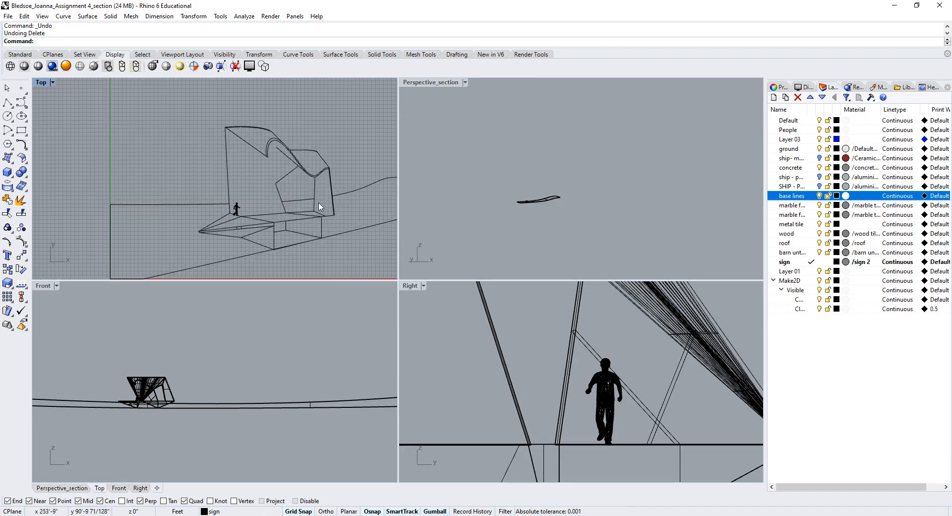
click(525, 199)
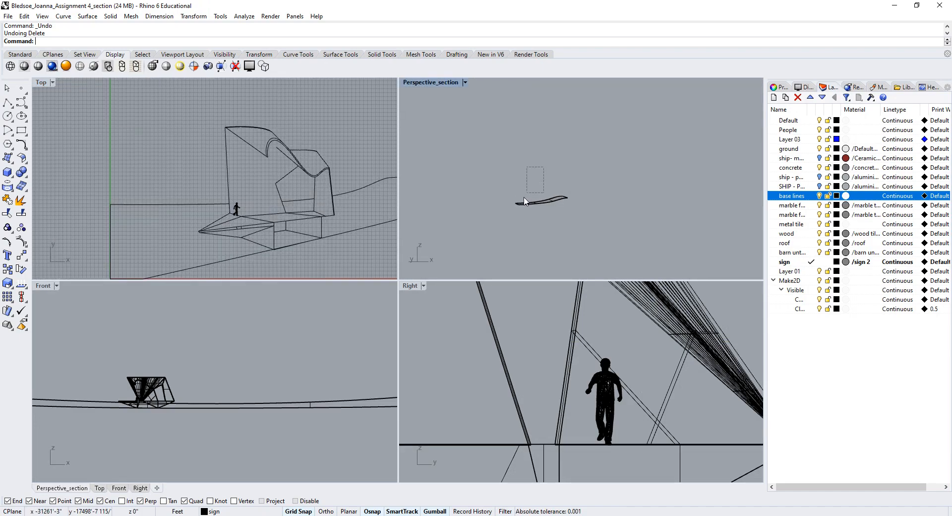
click(465, 83)
mouse_move(472, 272)
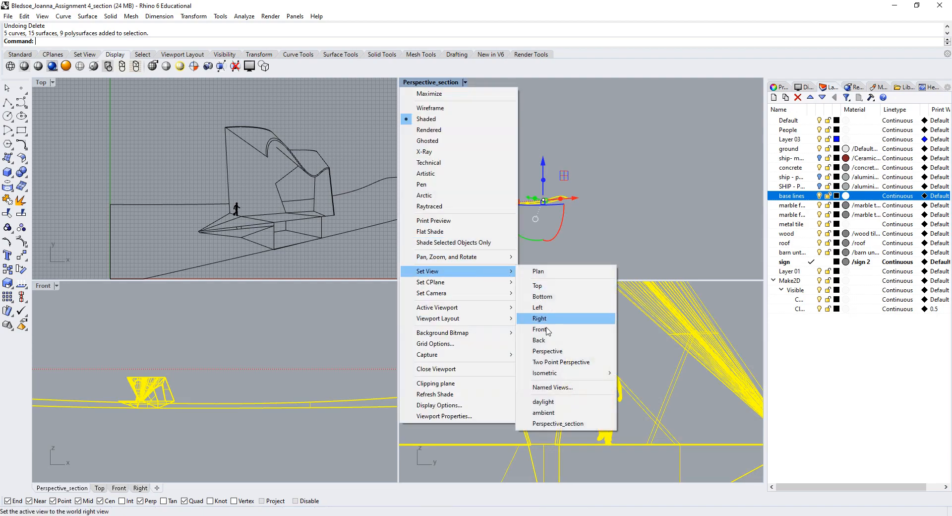
click(553, 424)
key(Escape)
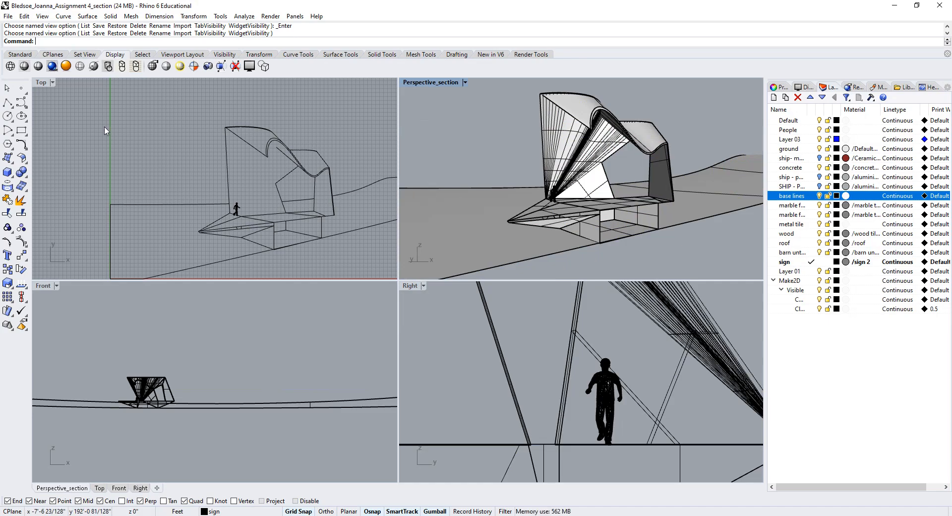
Bring the 3D pavilion model into the Top view using a zoom to the selected objects, and deselect them
scroll(105, 130, down, 8)
right_drag(199, 149, 228, 202)
key(ctrl+a)
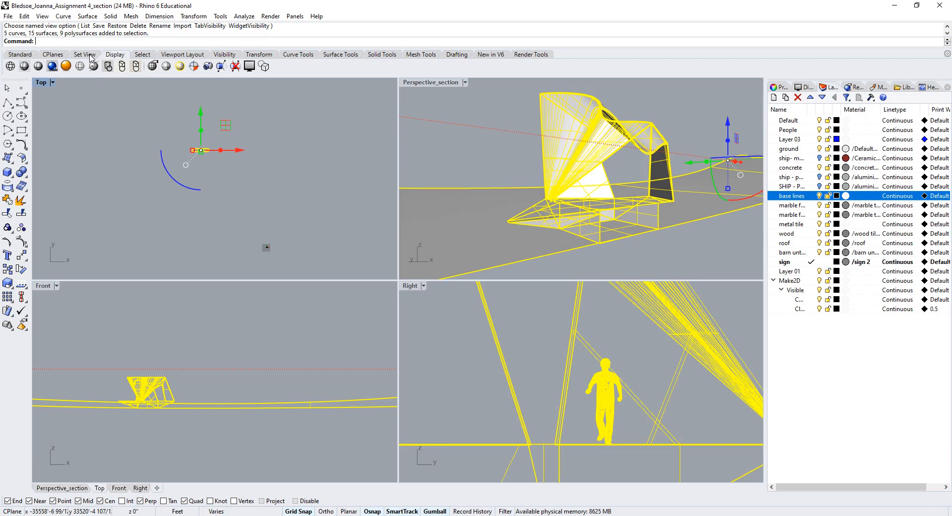
click(91, 58)
click(80, 66)
key(Escape)
scroll(101, 221, up, 5)
scroll(100, 221, up, 2)
right_drag(166, 210, 236, 200)
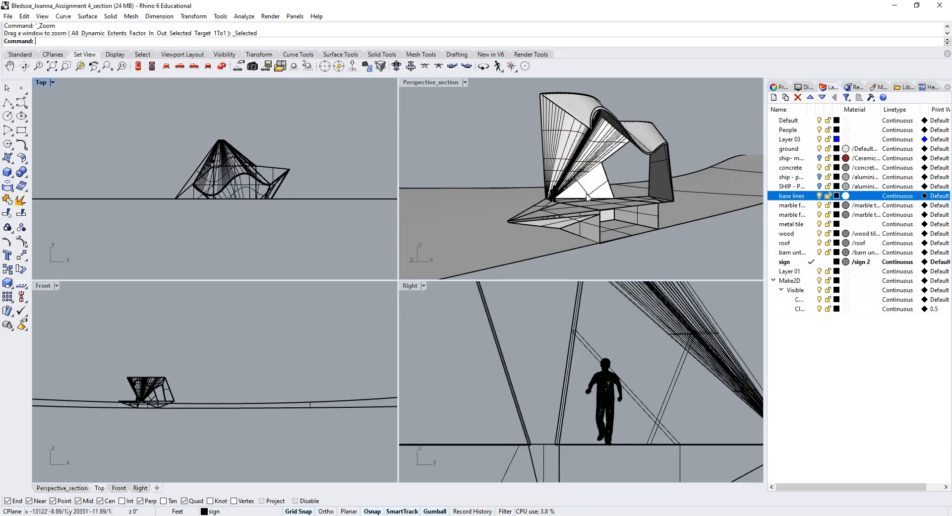
Run Section on the pavilion and ground, with the section line along the ground's front cut edge from corner to corner
scroll(588, 198, down, 2)
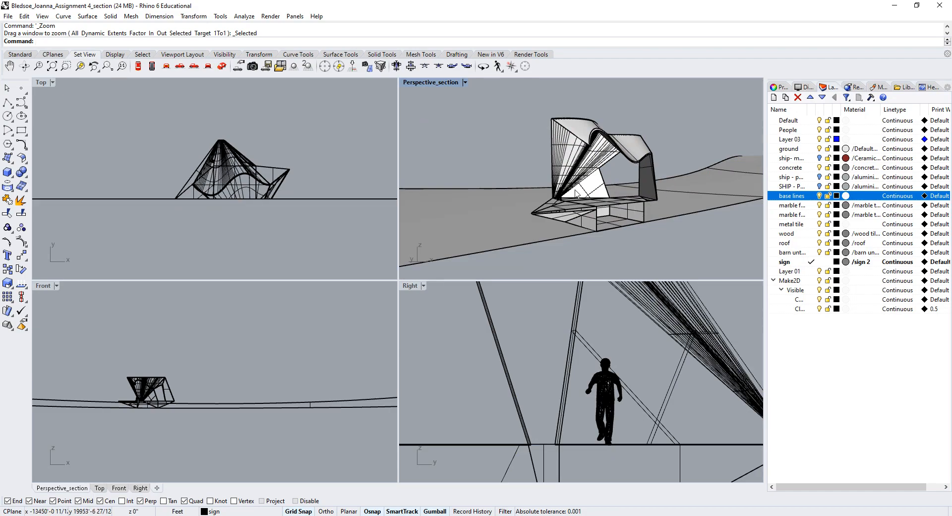
scroll(633, 167, up, 2)
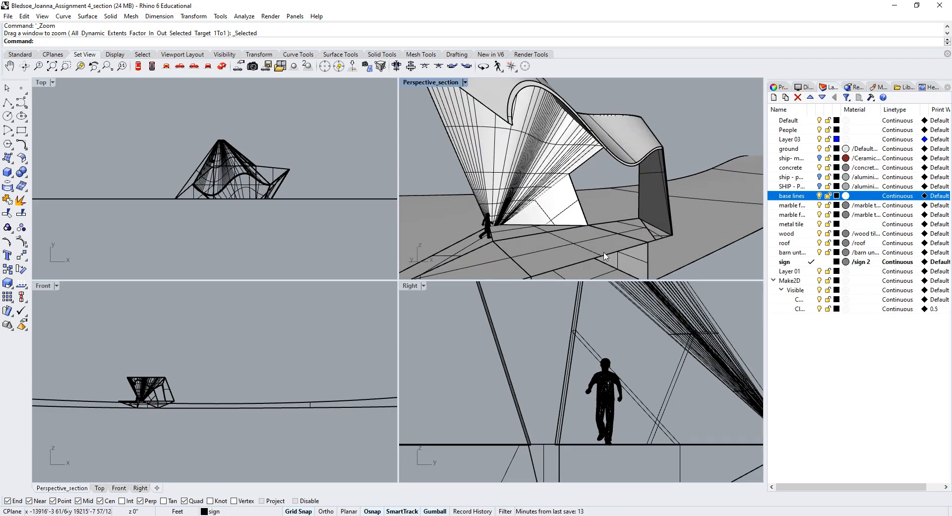
scroll(566, 201, down, 1)
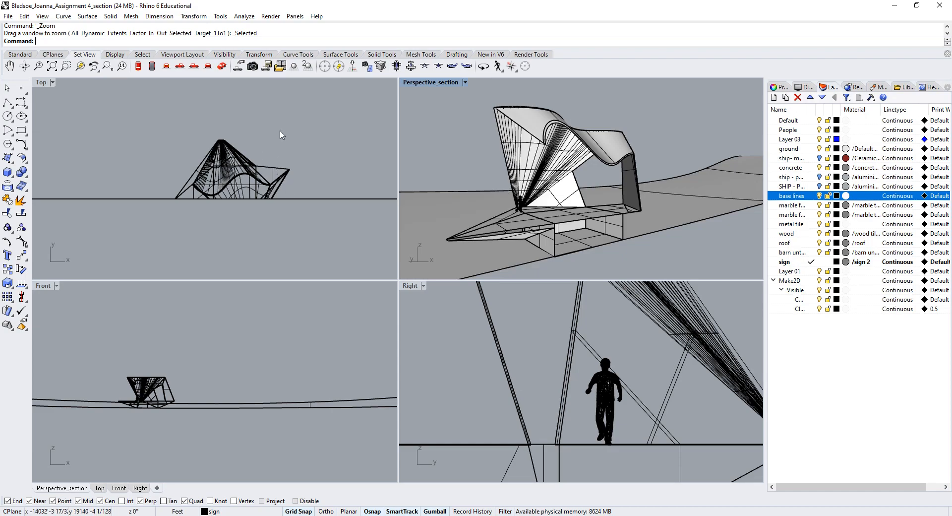
text(ection)
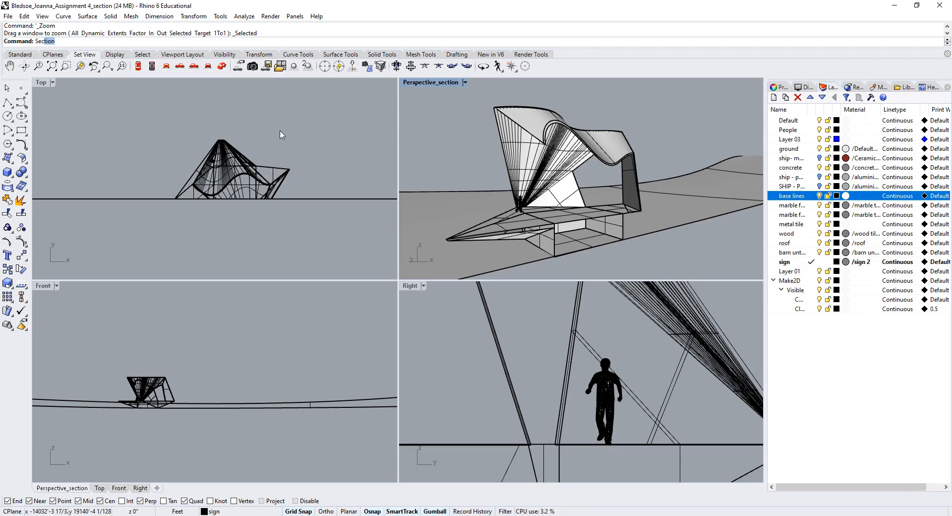
key(Return)
scroll(264, 133, down, 3)
drag(305, 192, 187, 132)
key(Return)
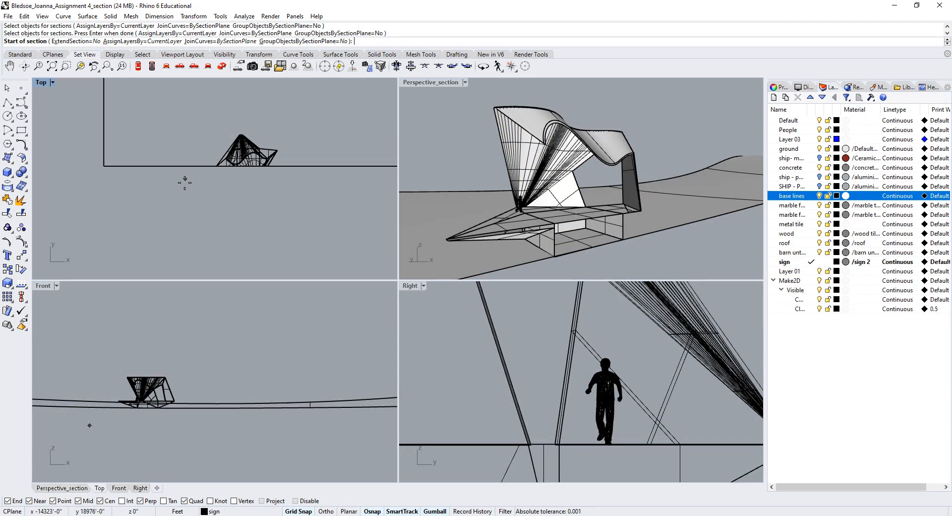
click(105, 168)
scroll(198, 171, down, 5)
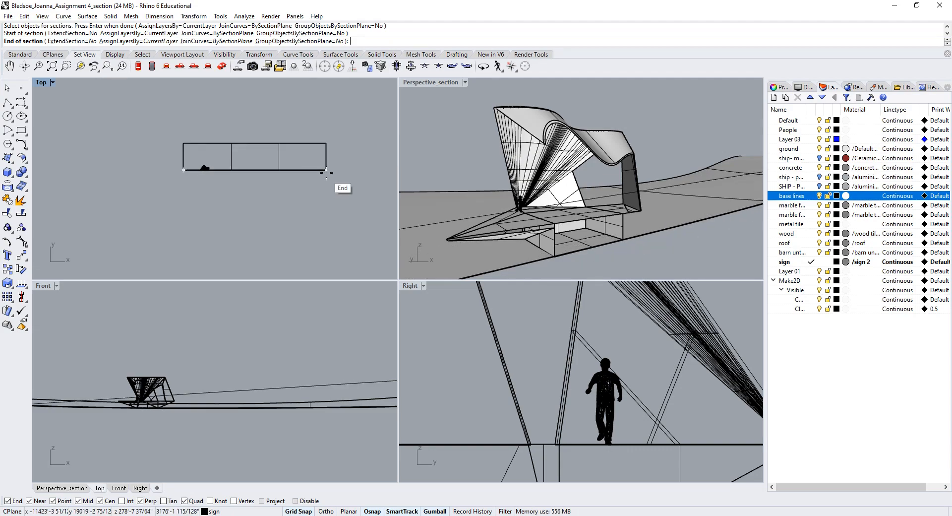
click(326, 171)
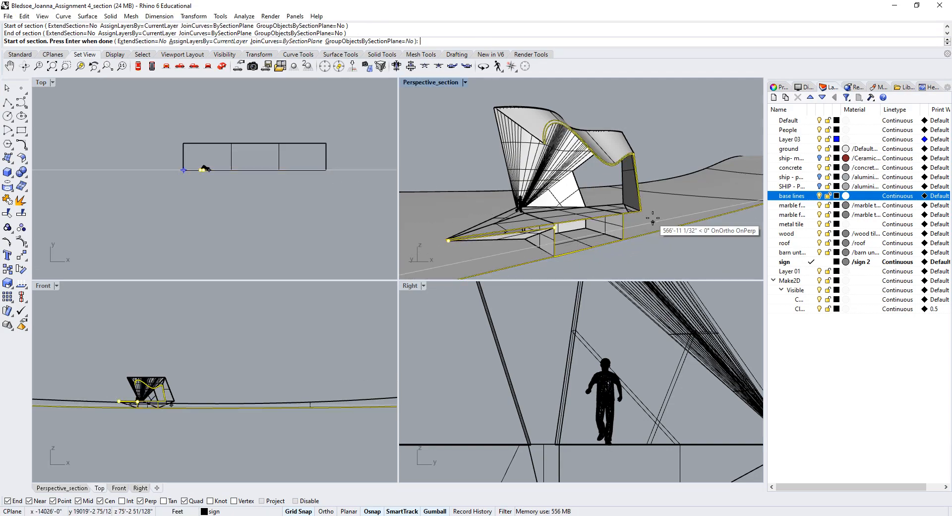
Set GroupObjectsBySectionPlane to Yes, finish the Section command, and group the resulting section curves
scroll(635, 228, down, 5)
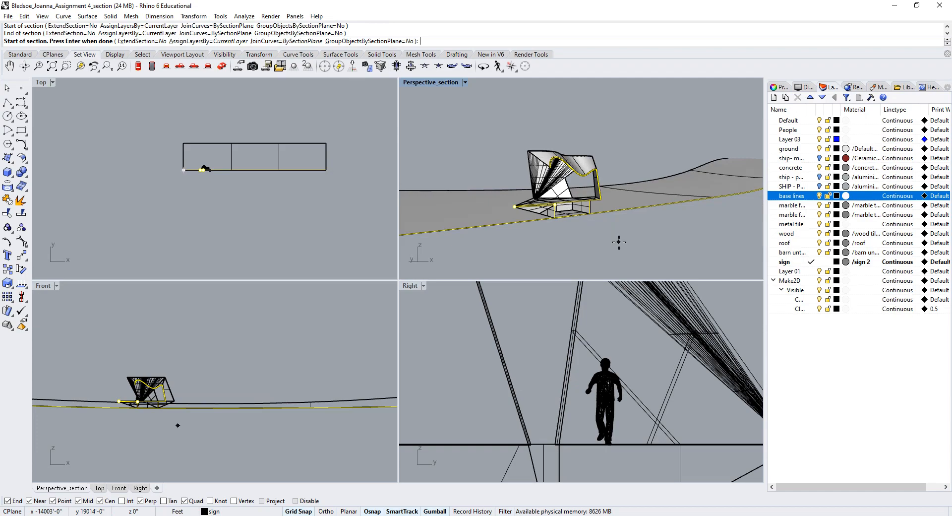
text(grou)
key(Return)
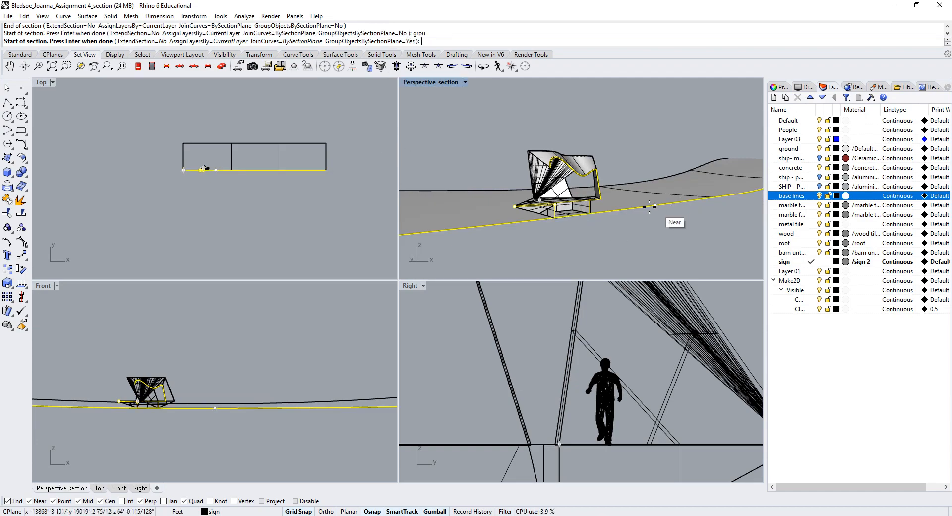
key(Return)
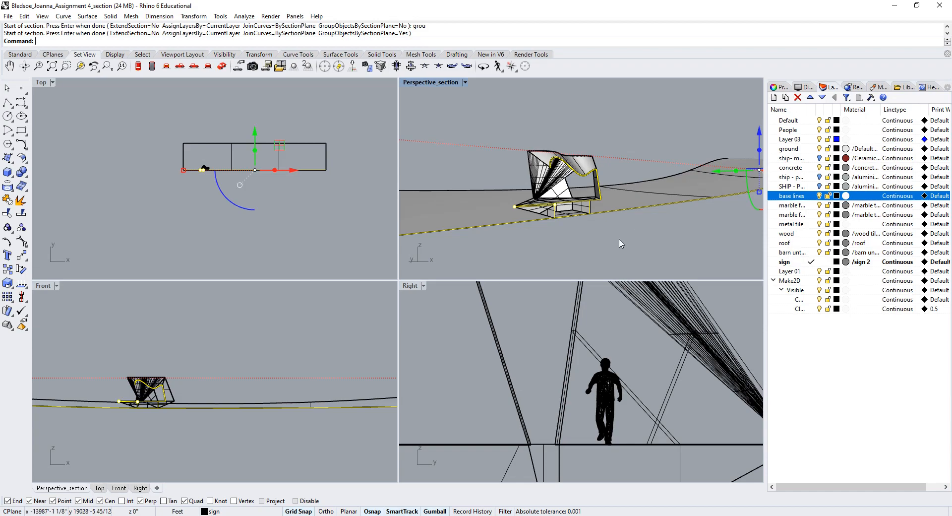
text(grou)
key(Return)
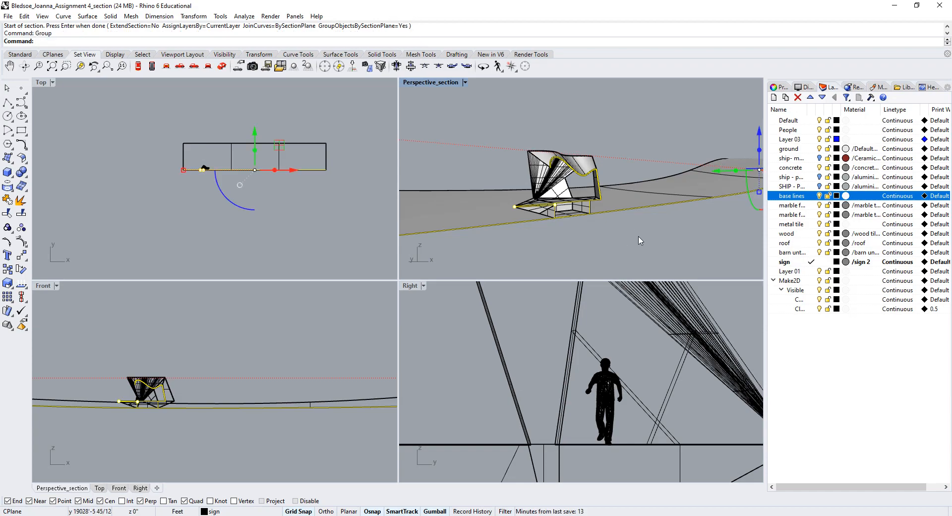
Create a new layer named "section cut" and assign the selected section curves to it
click(774, 98)
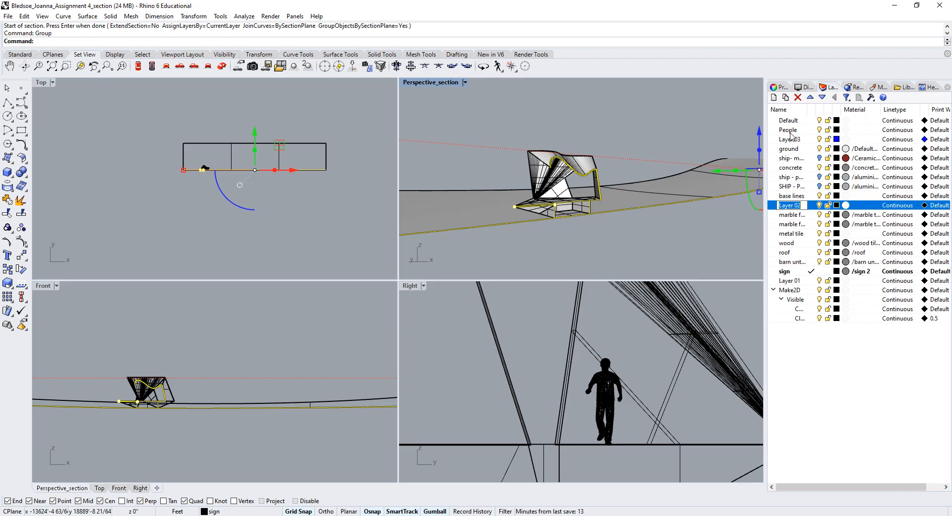
text(section cut)
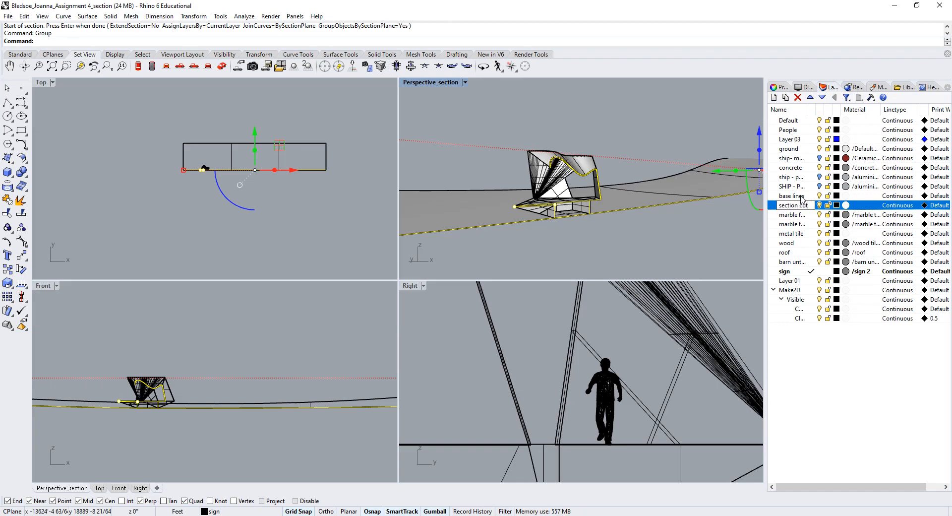
key(Return)
right_click(799, 201)
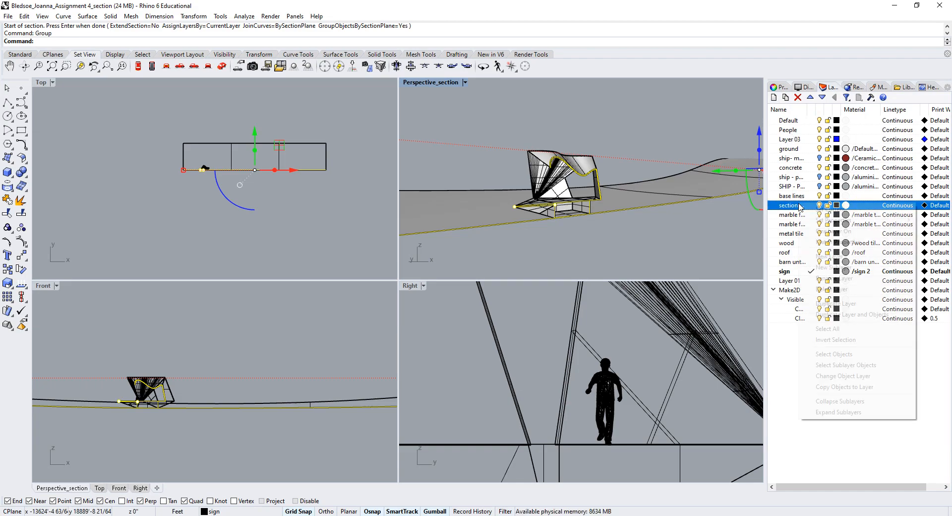
click(830, 381)
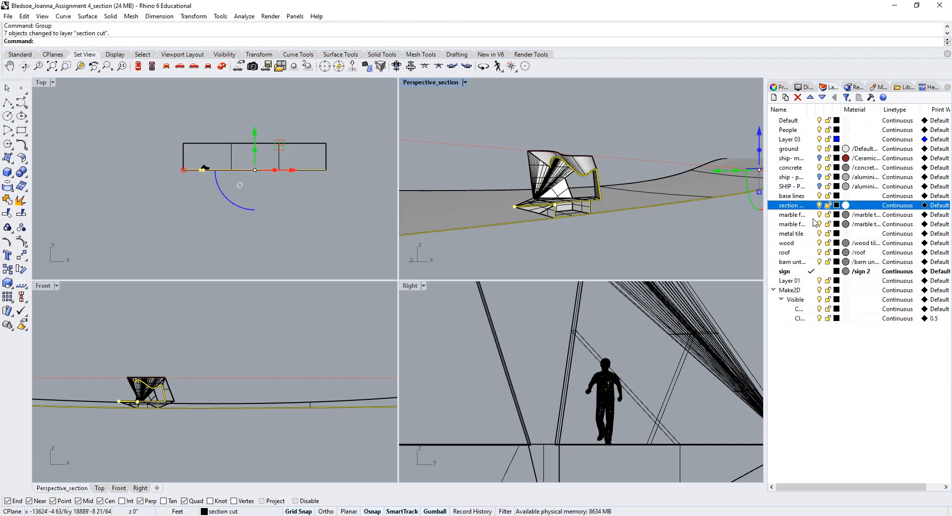
Set the section cut layer's color to Red and deselect the curves on the pavilion
click(837, 205)
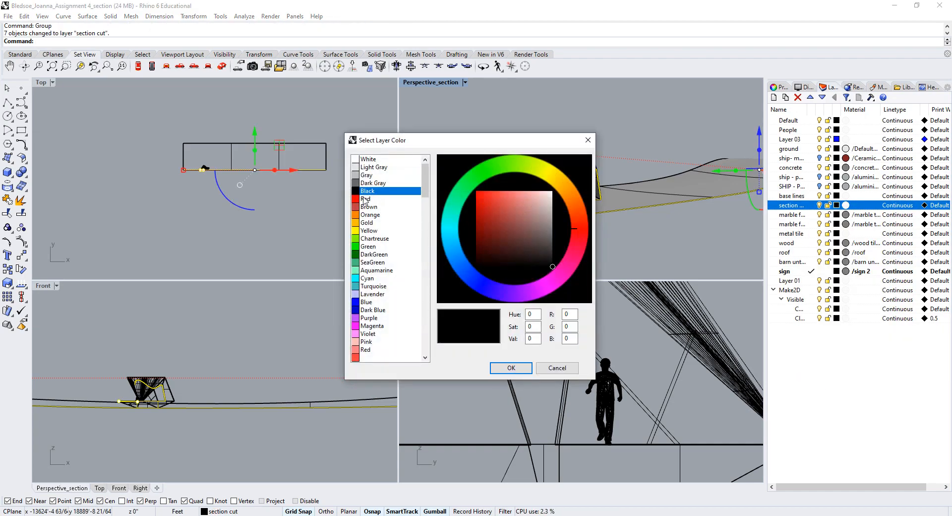
click(366, 199)
click(510, 368)
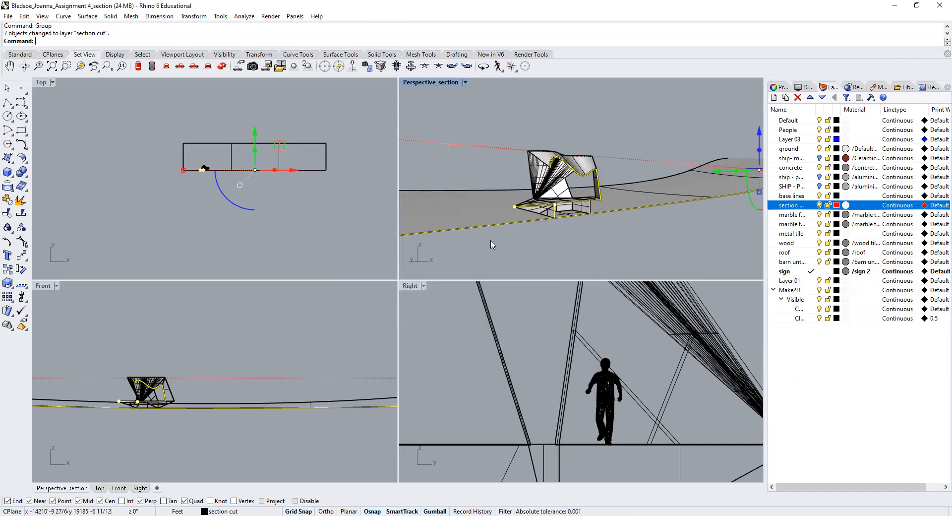
click(528, 115)
scroll(553, 221, up, 5)
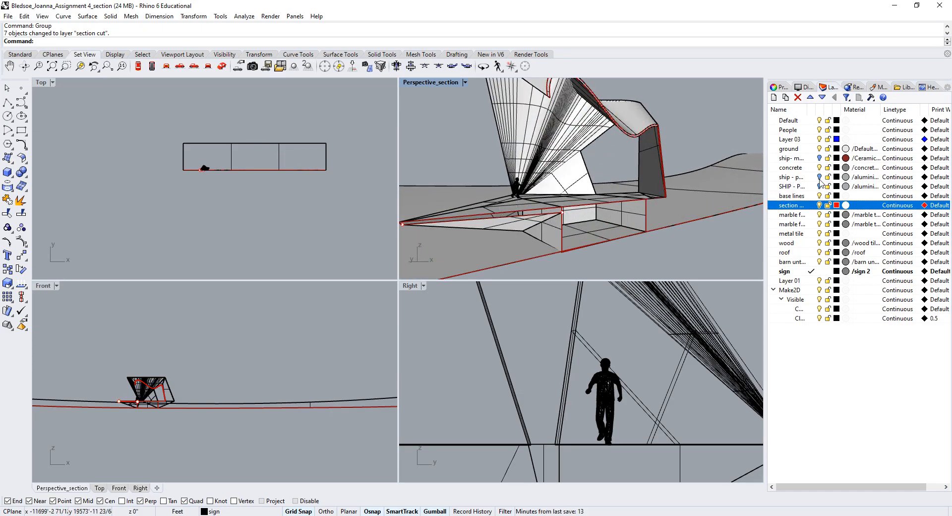
Select all objects on the section cut layer and move them clear of the model's front edge in the Top view
right_click(802, 205)
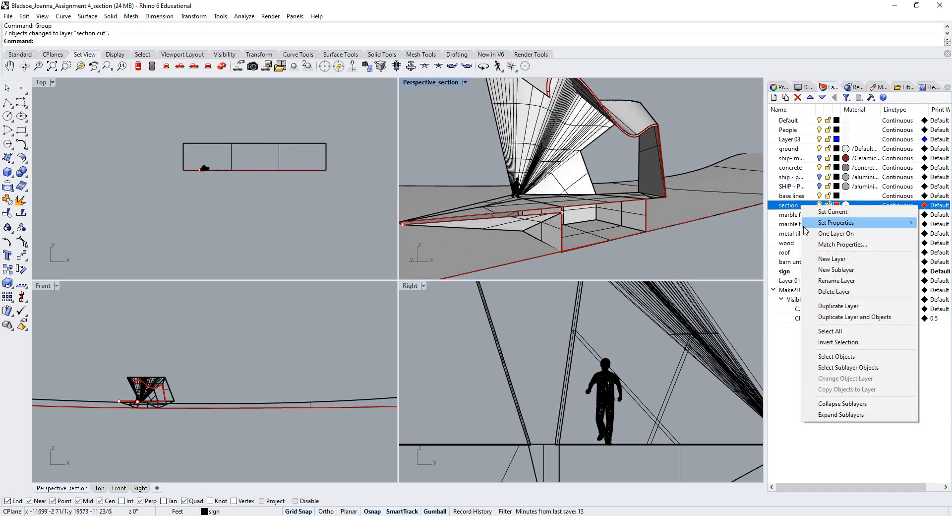
click(837, 357)
drag(257, 140, 254, 159)
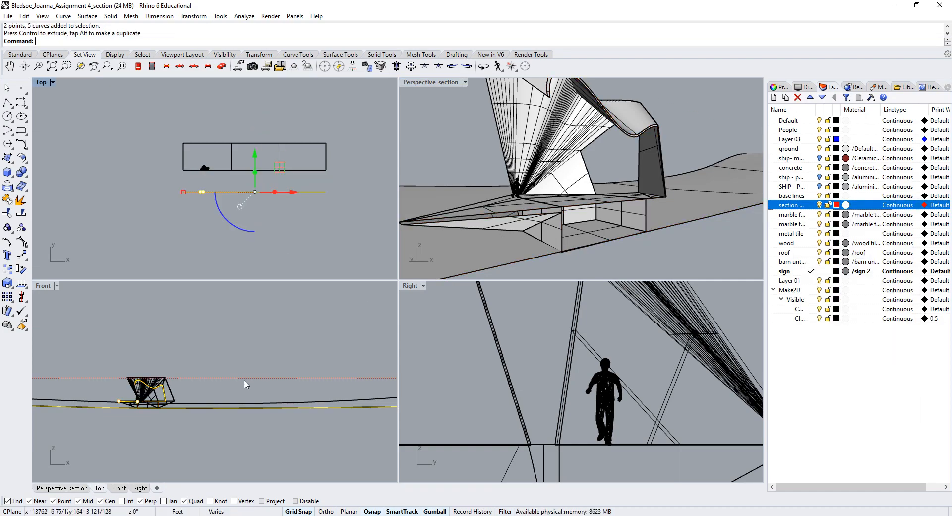
Rotate the selected section curves by -90 degrees so they lie flat
scroll(246, 385, down, 3)
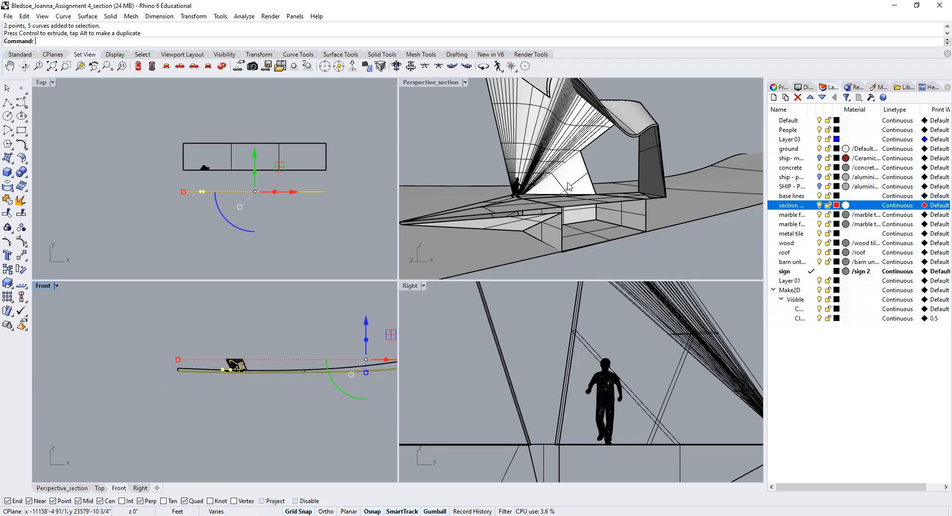
scroll(569, 187, down, 6)
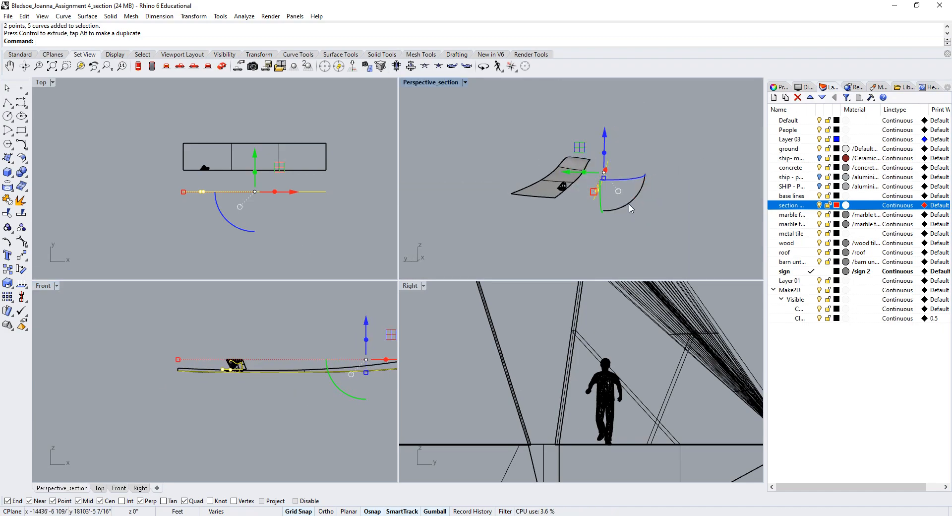
click(631, 208)
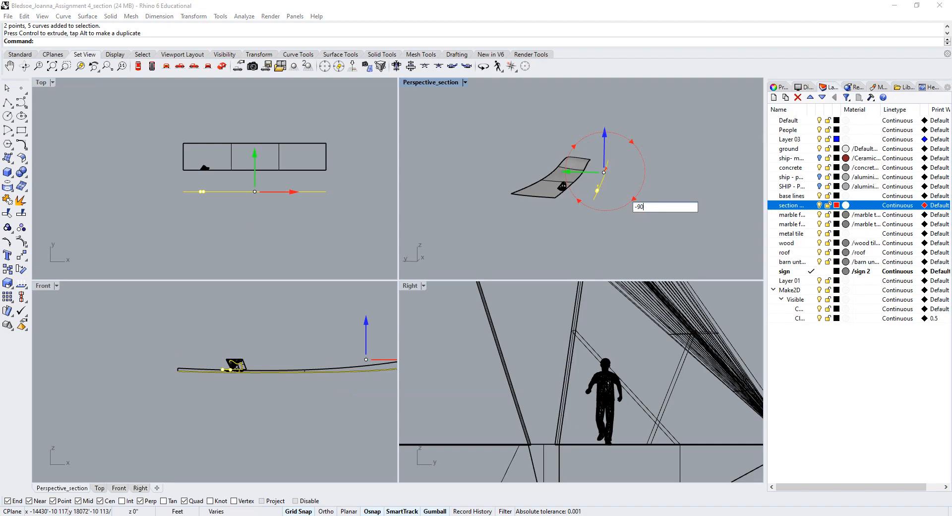
key(Return)
Move the rotated section curves towards the line drawing in the Top view, and delete them
scroll(163, 153, up, 5)
scroll(164, 152, down, 4)
drag(182, 179, 317, 227)
scroll(281, 167, down, 4)
scroll(285, 226, up, 5)
scroll(259, 208, down, 3)
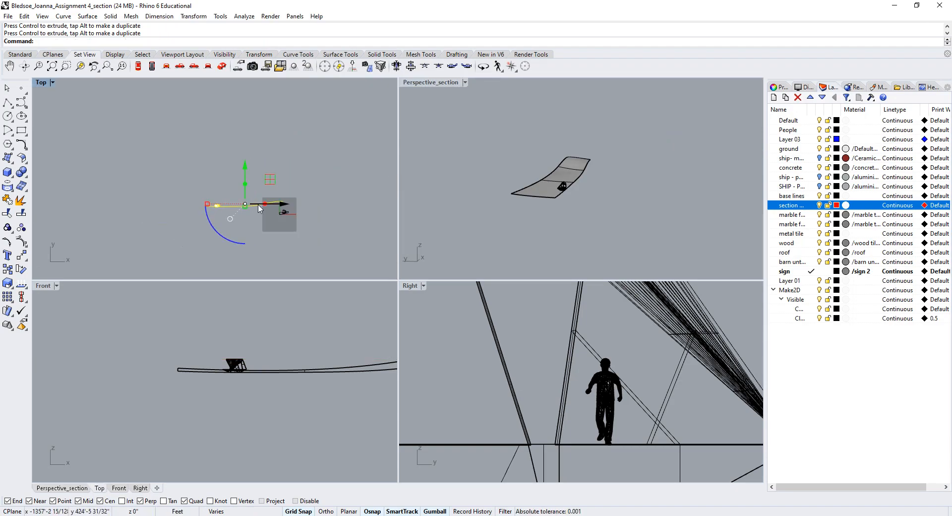
key(Delete)
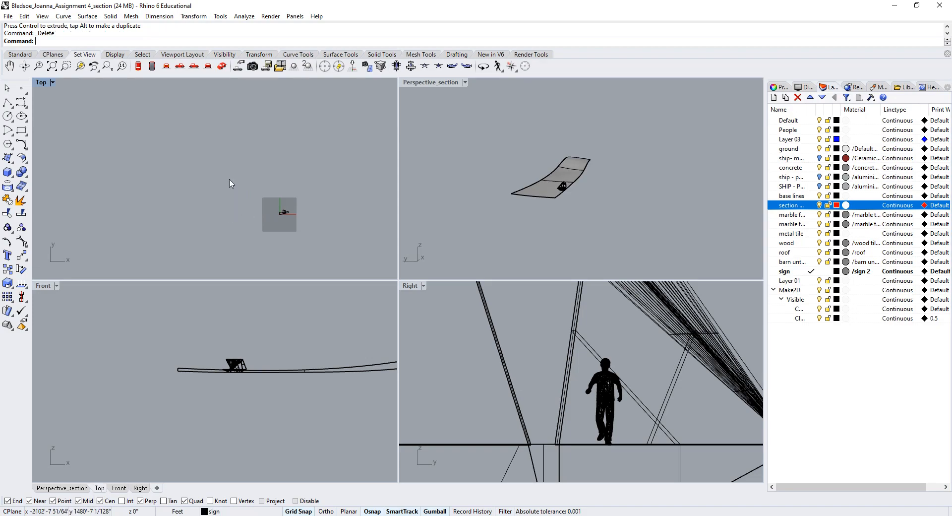
Maximize the Perspective_section viewport and examine the cut pavilion and its base from a low front angle
right_drag(541, 203, 524, 188)
scroll(523, 188, up, 10)
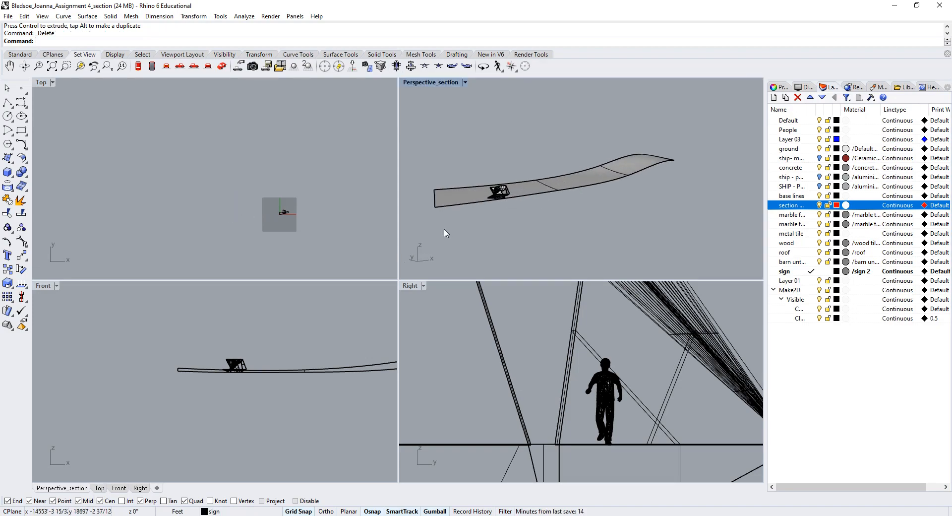
double_click(424, 85)
scroll(368, 293, down, 3)
scroll(346, 299, up, 3)
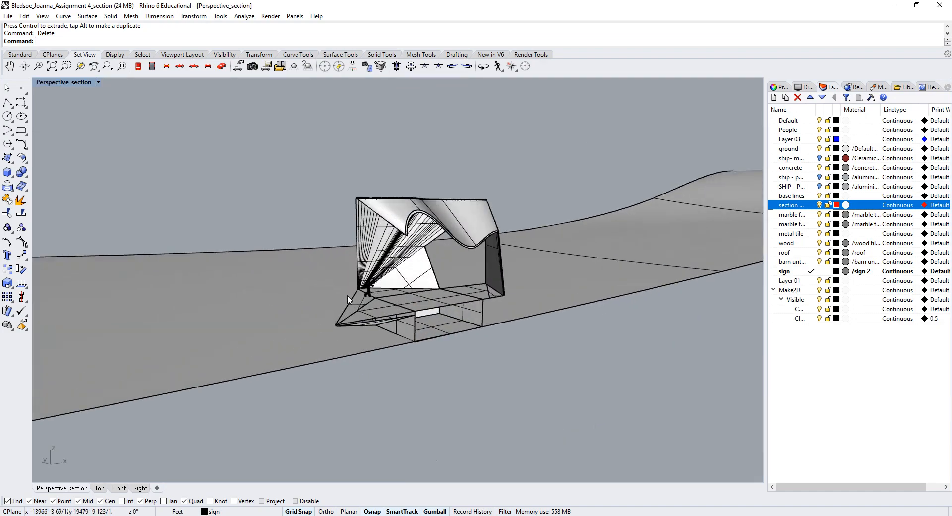
scroll(421, 310, up, 4)
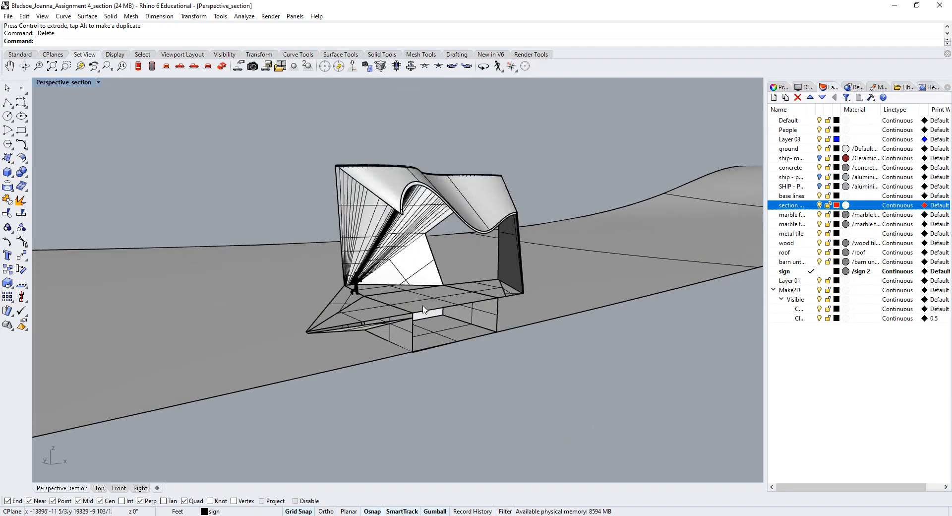
scroll(469, 289, down, 5)
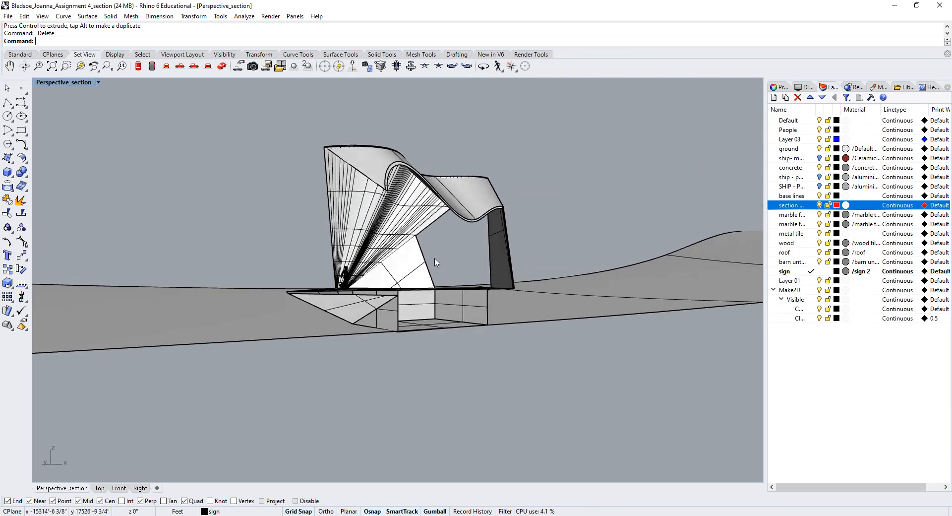
Restore the saved Perspective_section named view after orbiting around the cut pavilion
right_drag(436, 268, 438, 280)
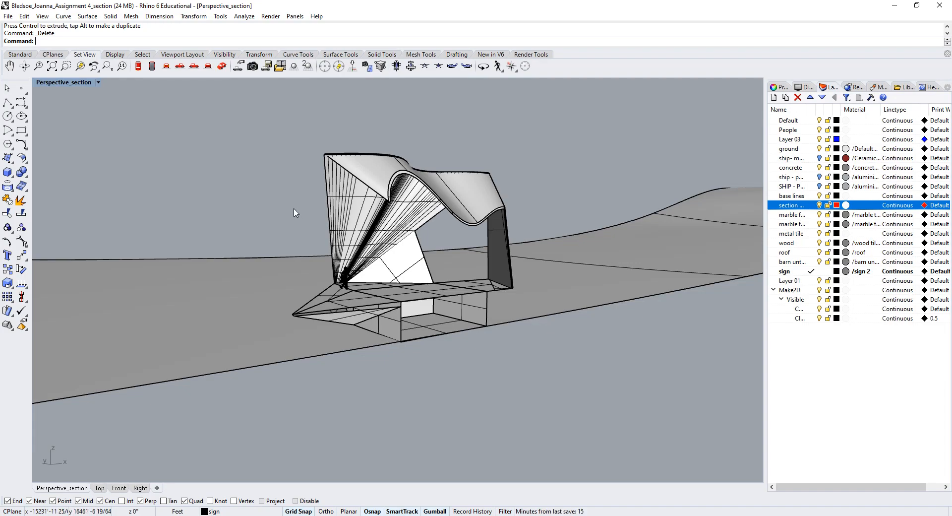
right_drag(304, 240, 325, 251)
click(98, 82)
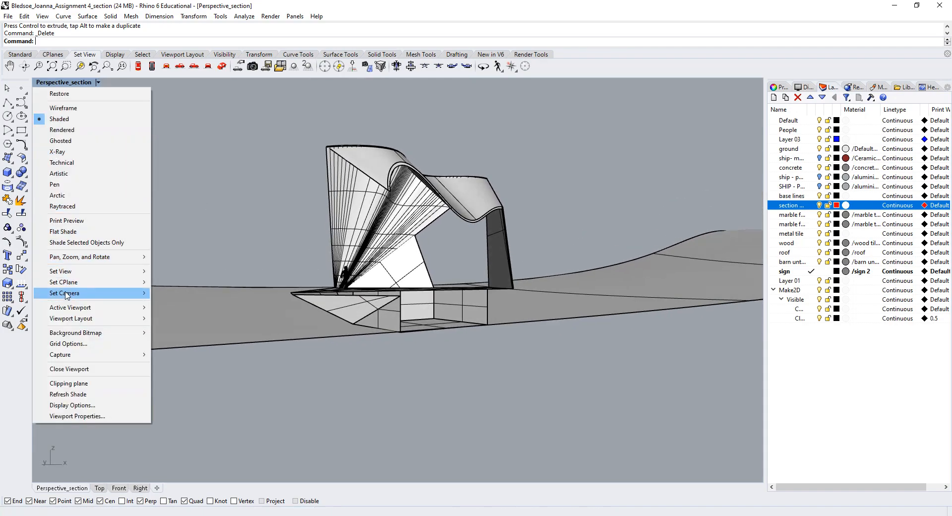
mouse_move(80, 270)
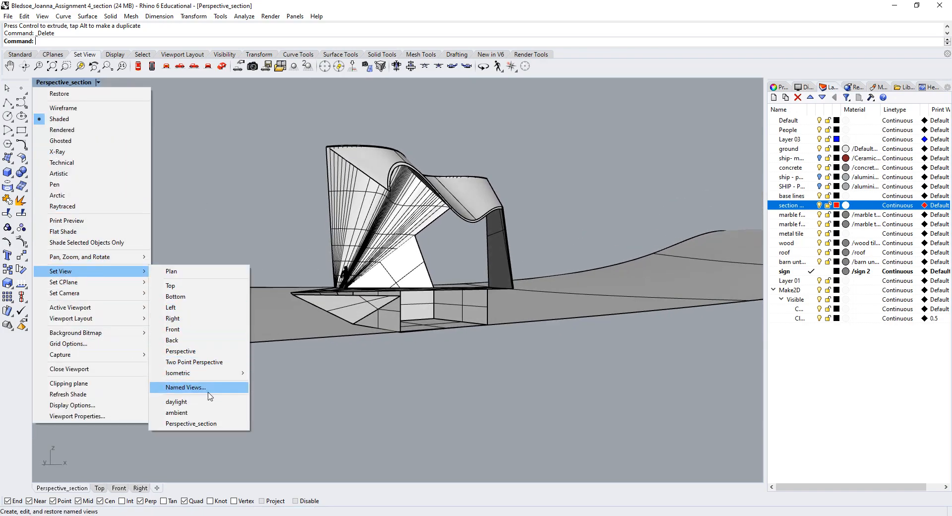
click(206, 425)
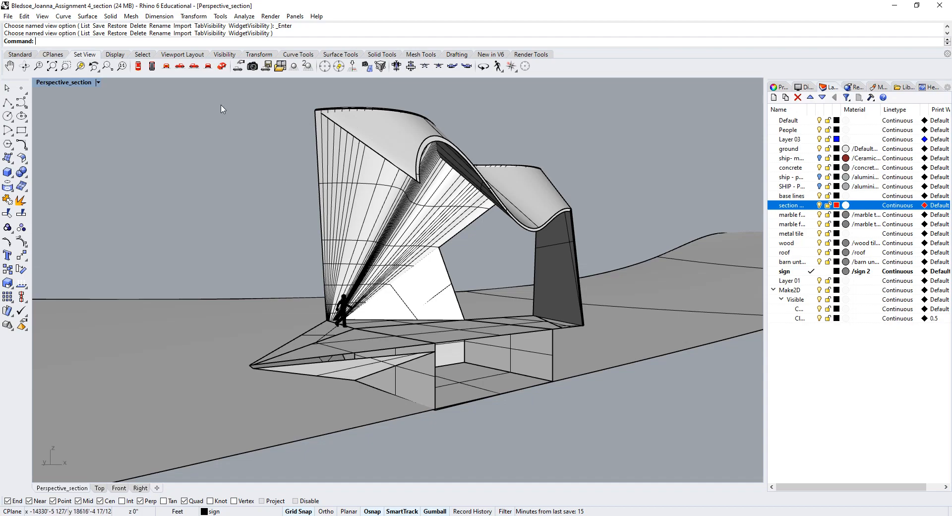
Set the Perspective_section viewport's display mode to Ghosted
click(99, 82)
key(Escape)
click(99, 83)
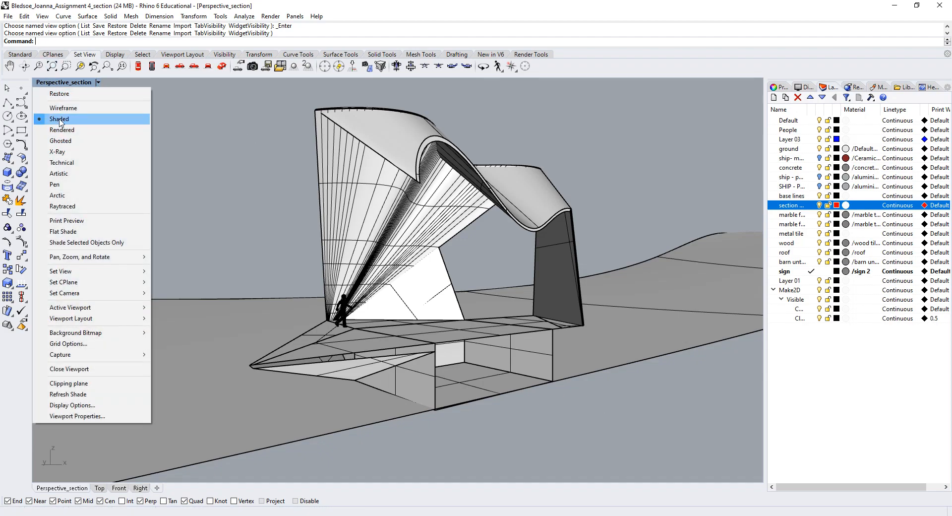
click(63, 142)
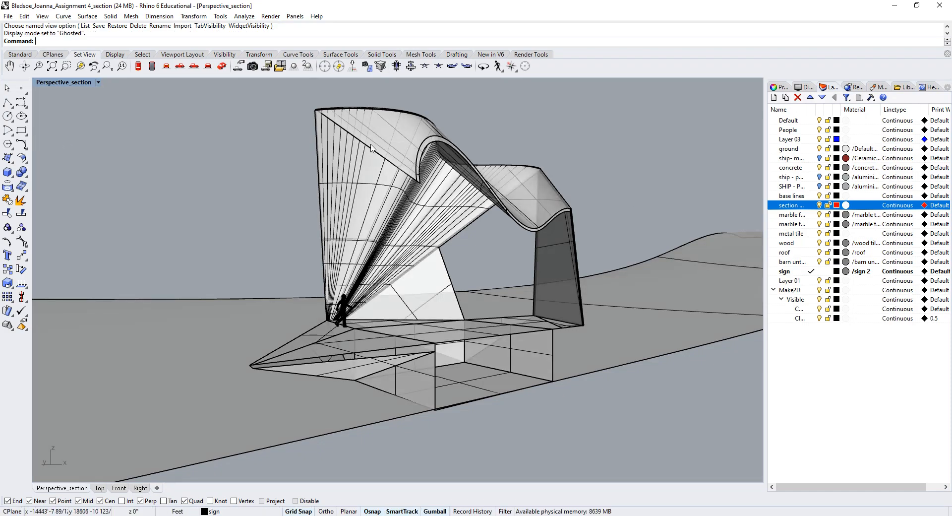
Set the Ghosted display mode's background to a solid white color
click(804, 88)
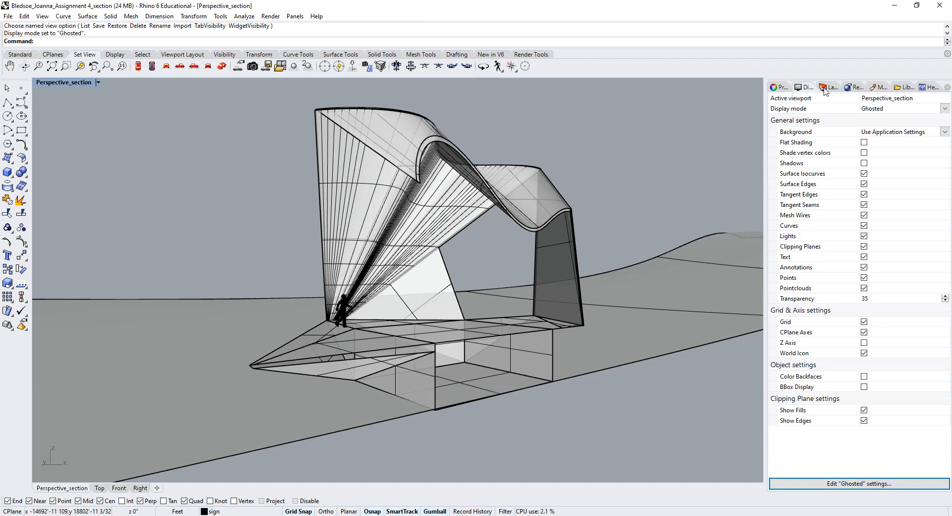
click(877, 134)
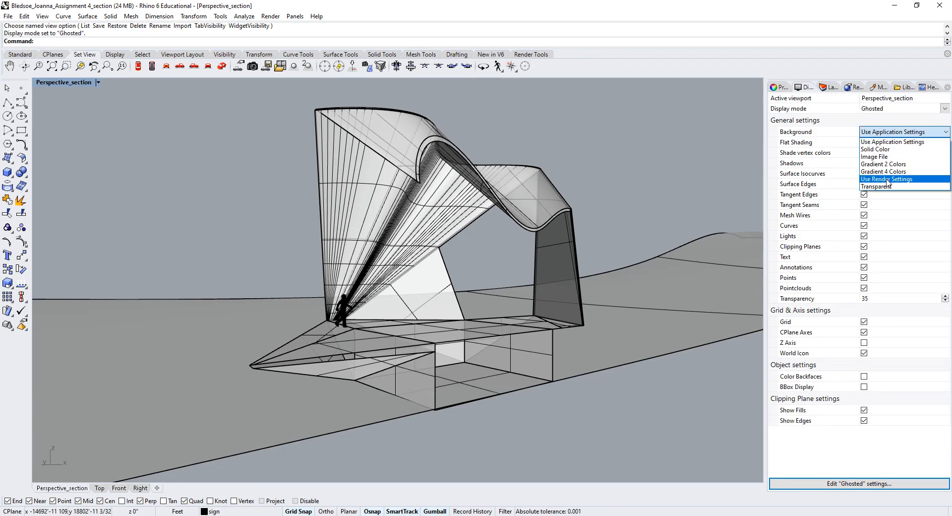
click(880, 148)
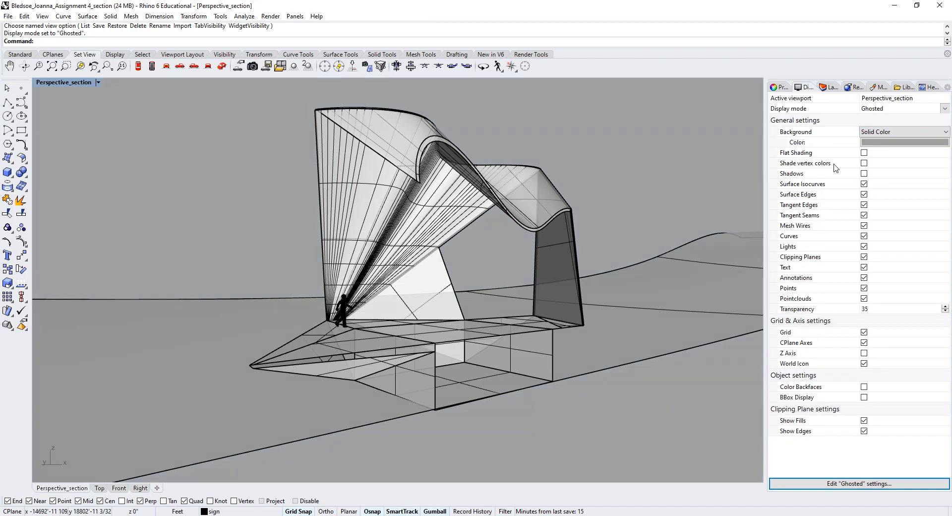
click(865, 143)
click(554, 244)
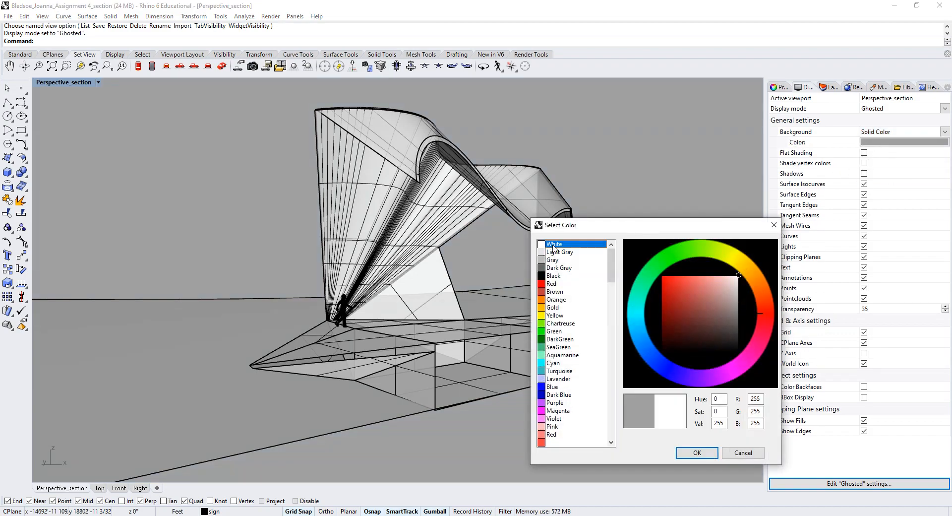
click(697, 453)
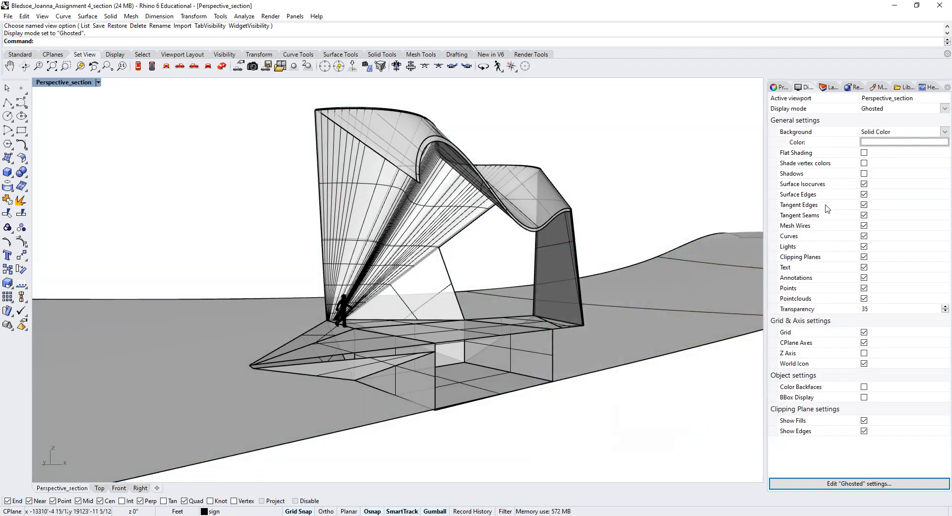
Turn on shadows and turn off surface isocurves for the Ghosted display mode
click(864, 173)
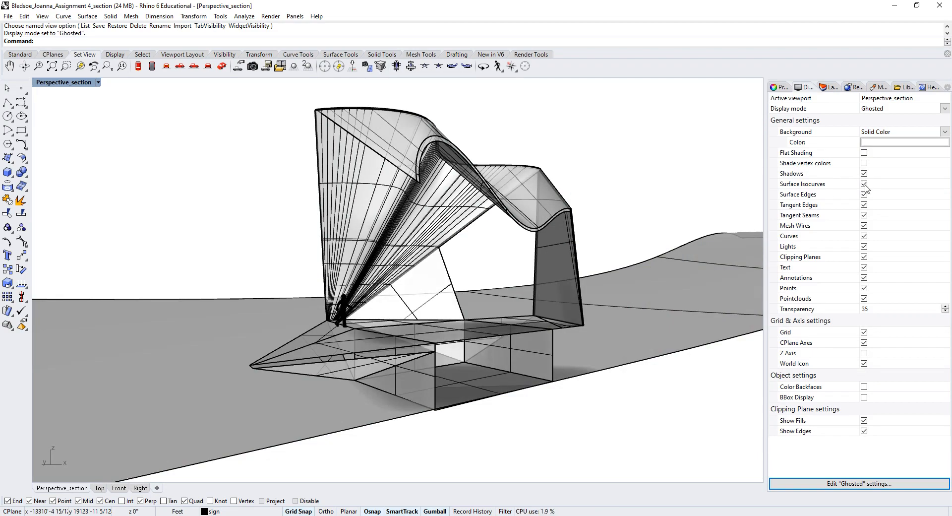
click(864, 184)
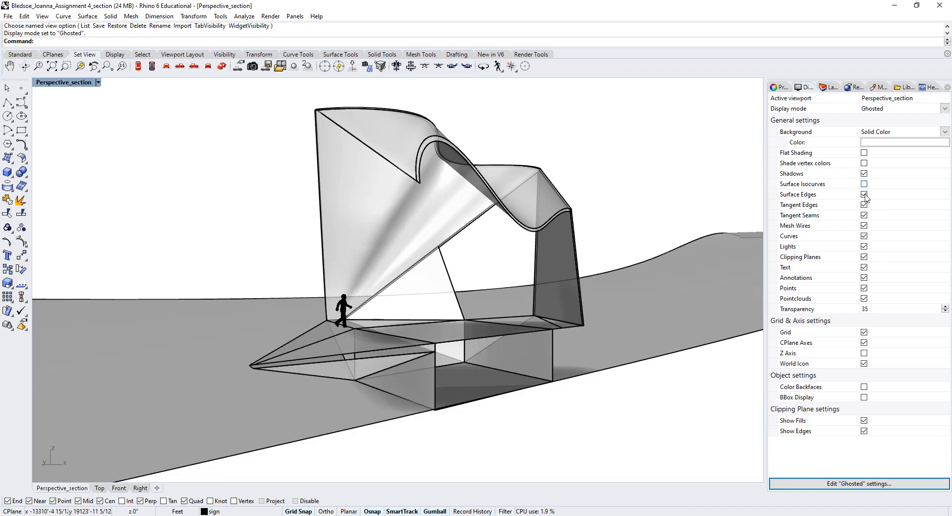
Compare the ghosted pavilion with surface edges hidden and shown, leaving them shown
click(865, 195)
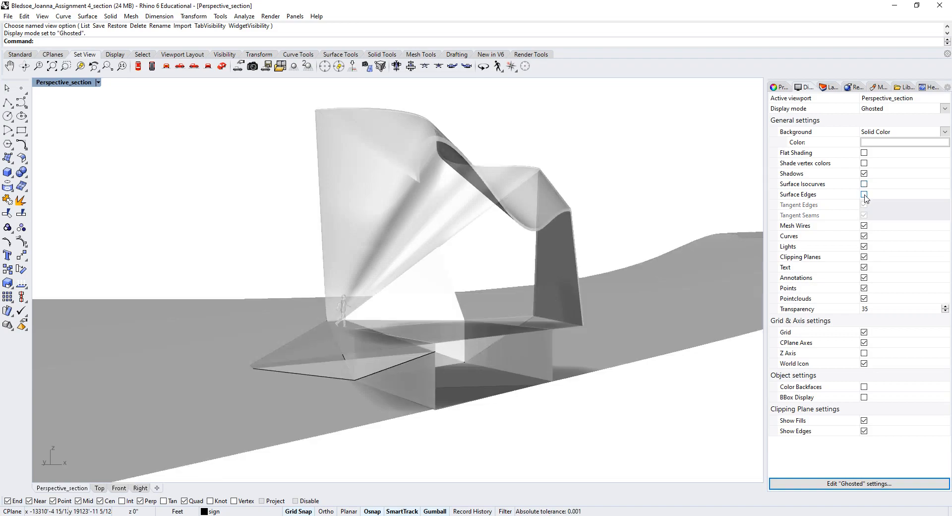
click(864, 194)
click(864, 195)
click(523, 55)
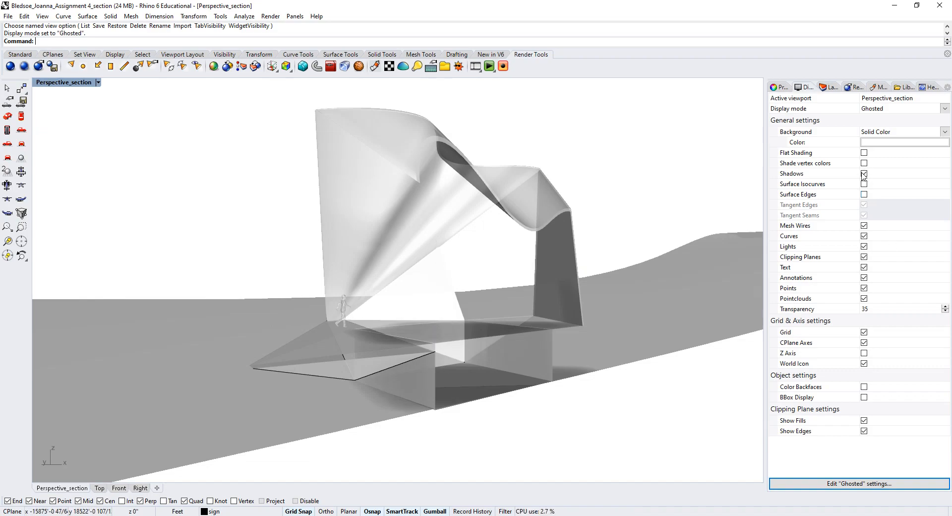
click(864, 195)
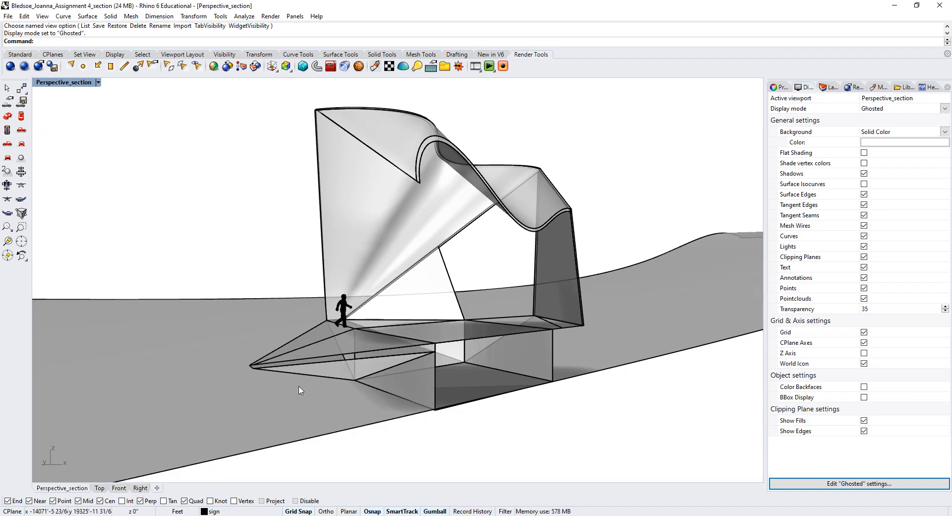
click(864, 194)
click(864, 194)
Preview the pavilion in the Rendered and Shaded display modes and return the viewport to Ghosted
click(98, 82)
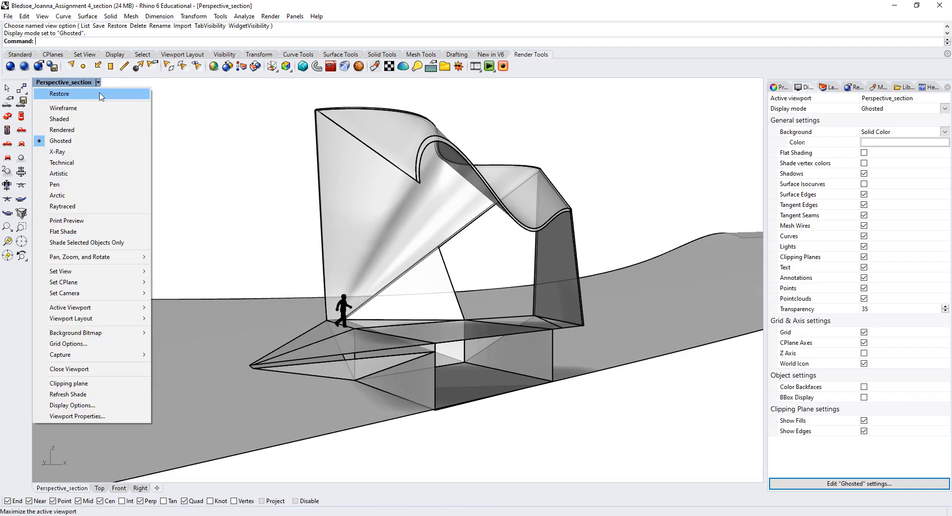
click(63, 130)
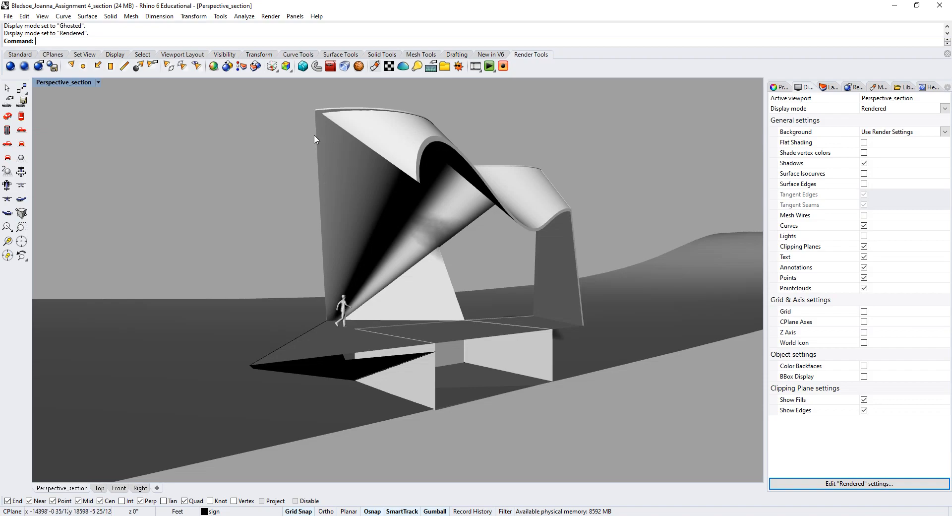
click(82, 87)
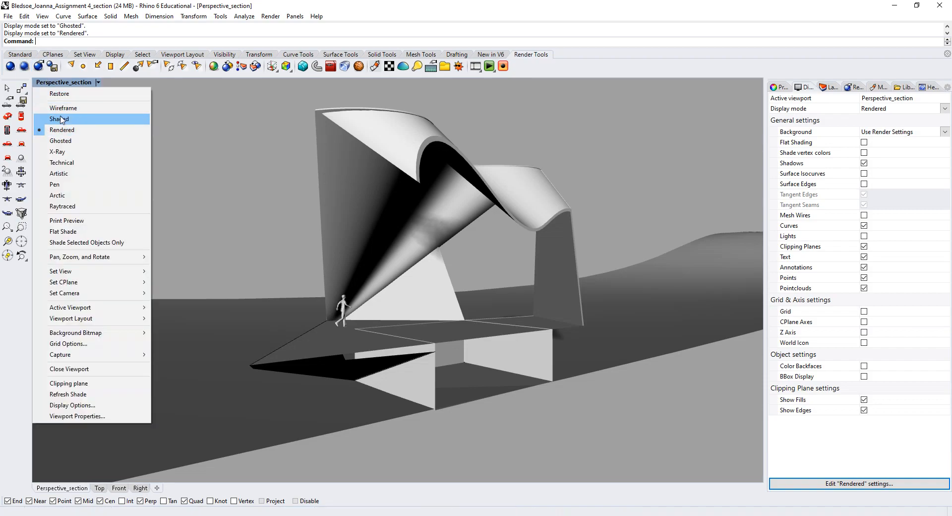
click(69, 119)
click(98, 82)
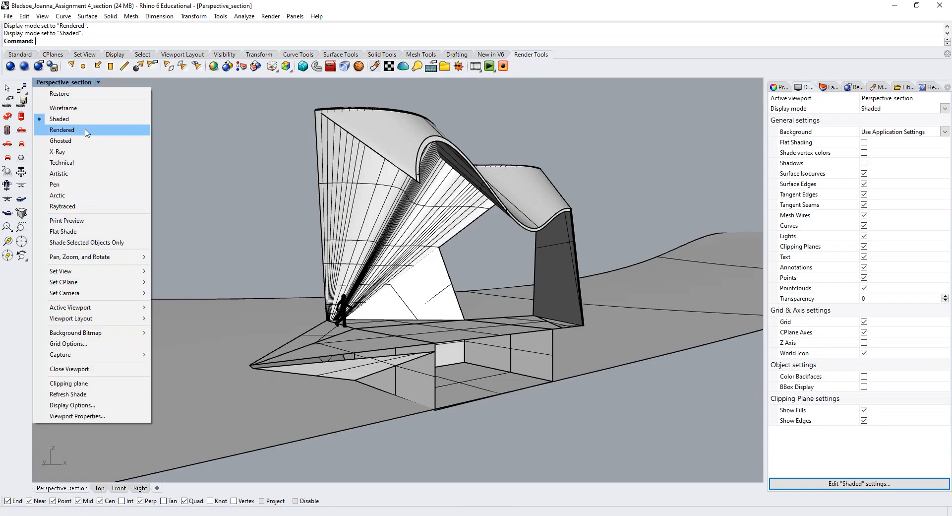
click(72, 142)
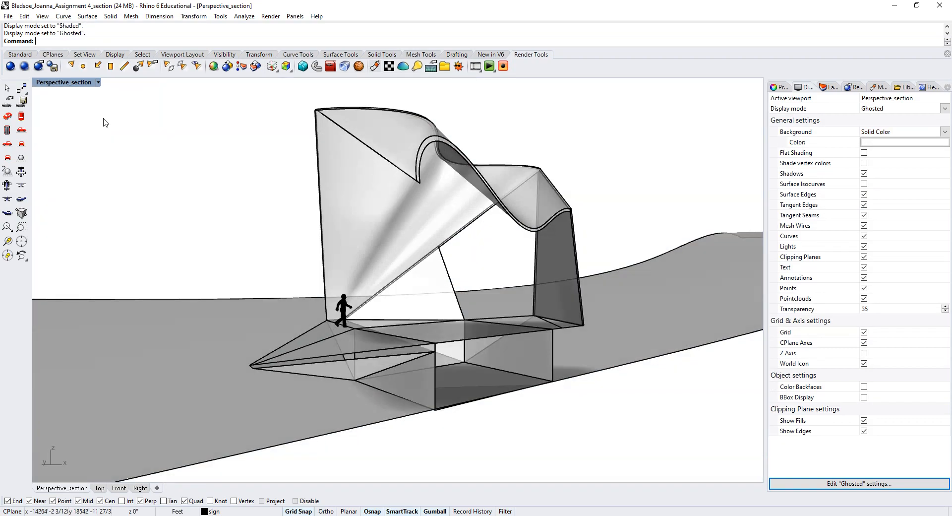
Hide the surface edges and curves in the Ghosted display mode so only shaded surfaces remain
click(99, 83)
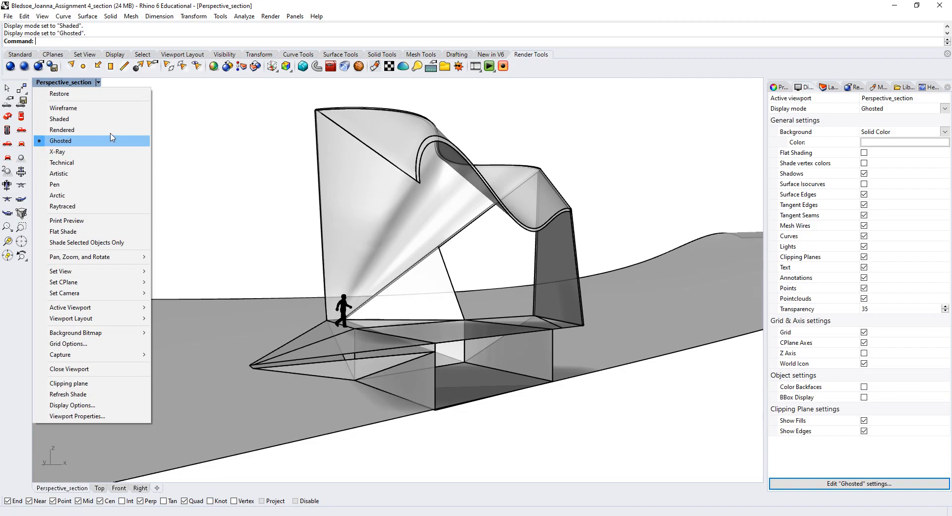
click(169, 105)
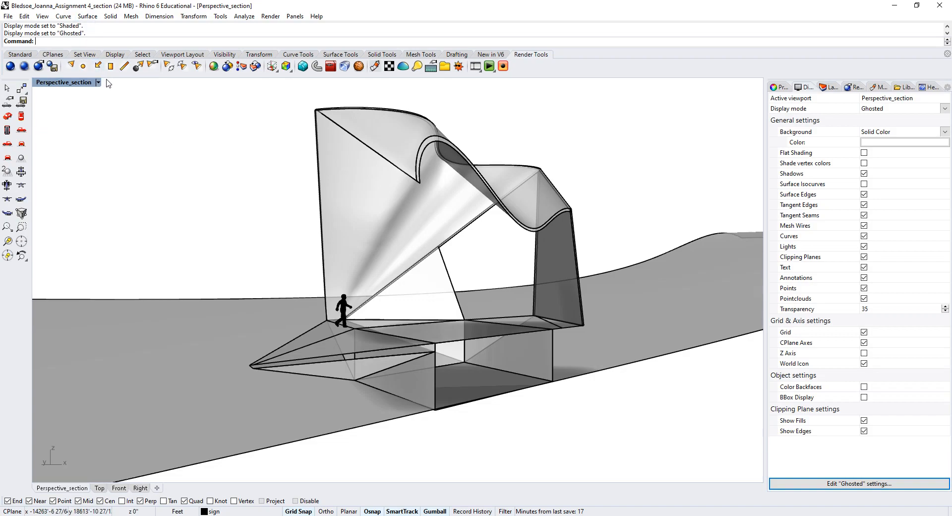
click(864, 195)
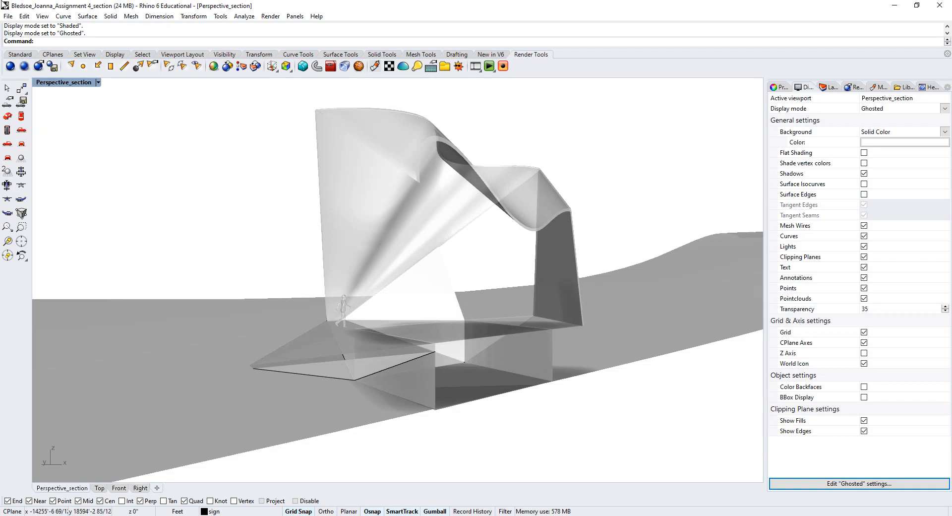
click(865, 235)
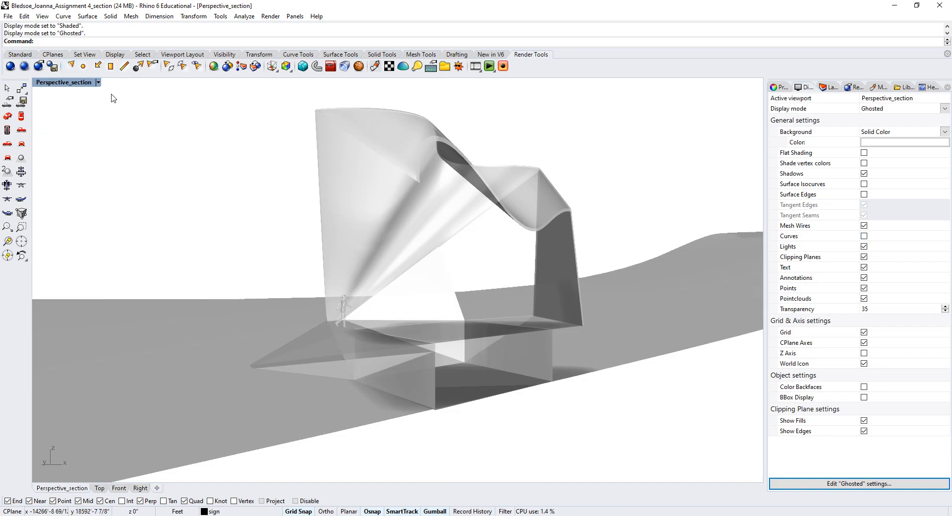
Capture the Perspective_section view to a file with a transparent background at 3200 x 2400 resolution
click(98, 82)
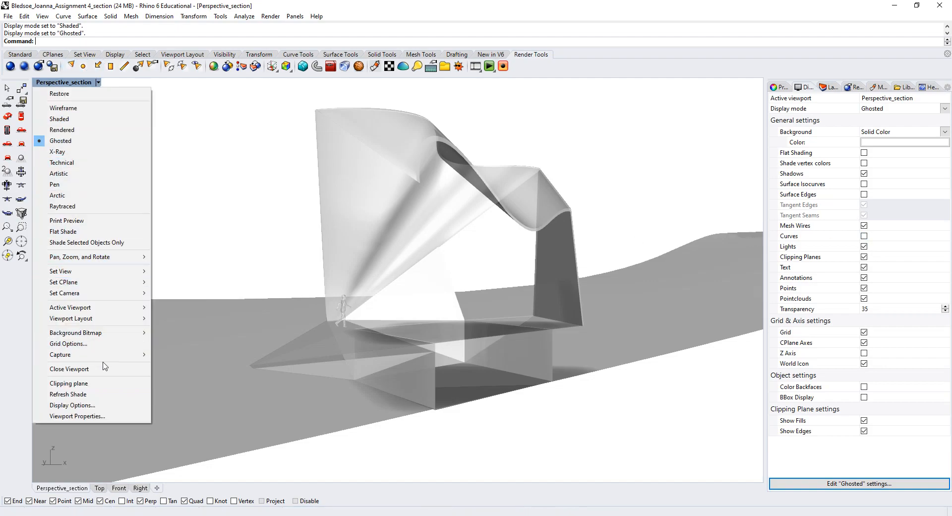
mouse_move(115, 355)
click(164, 370)
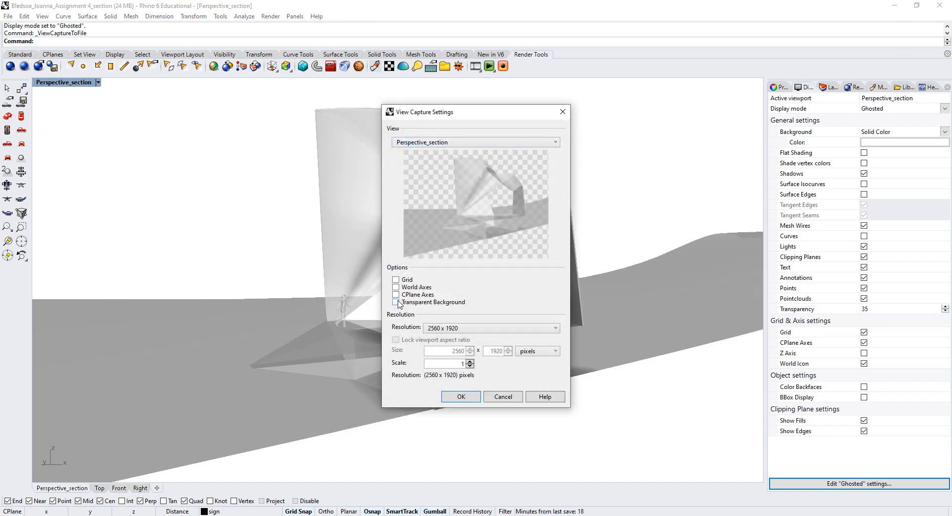
click(396, 303)
click(451, 327)
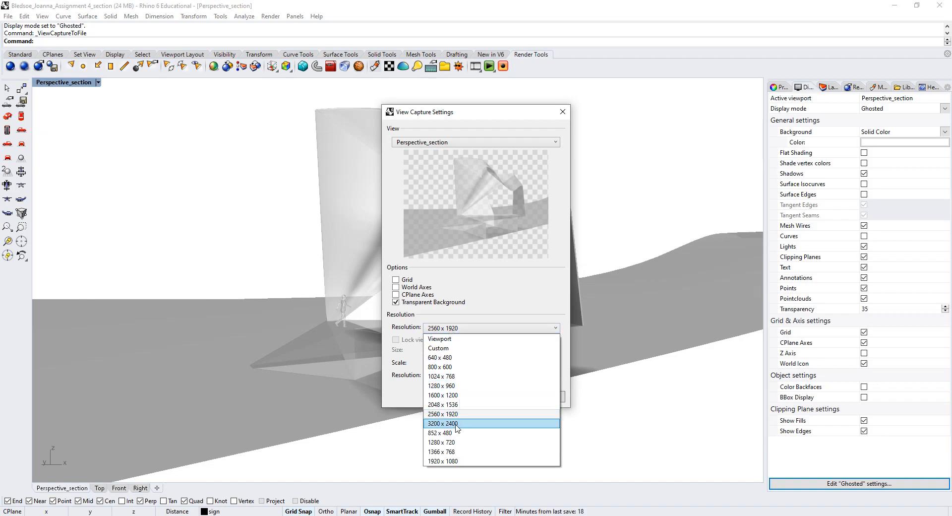
click(457, 424)
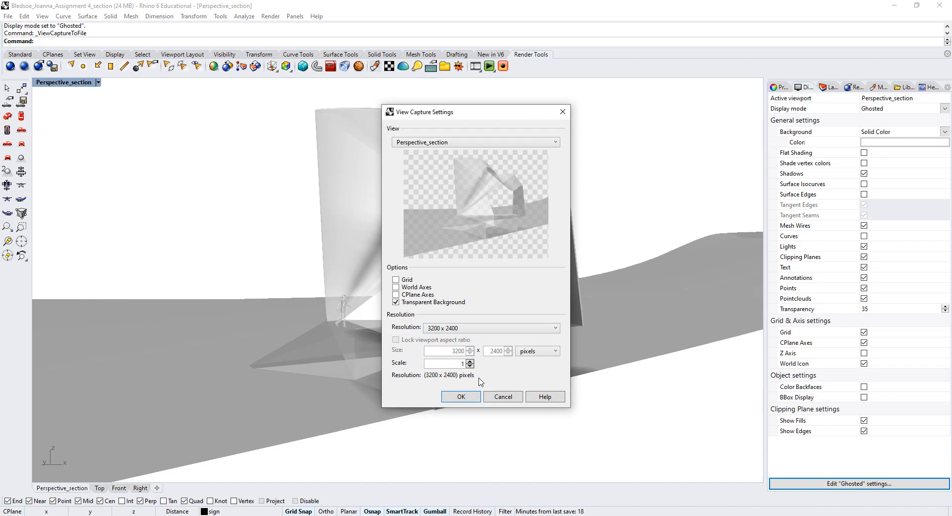
click(462, 399)
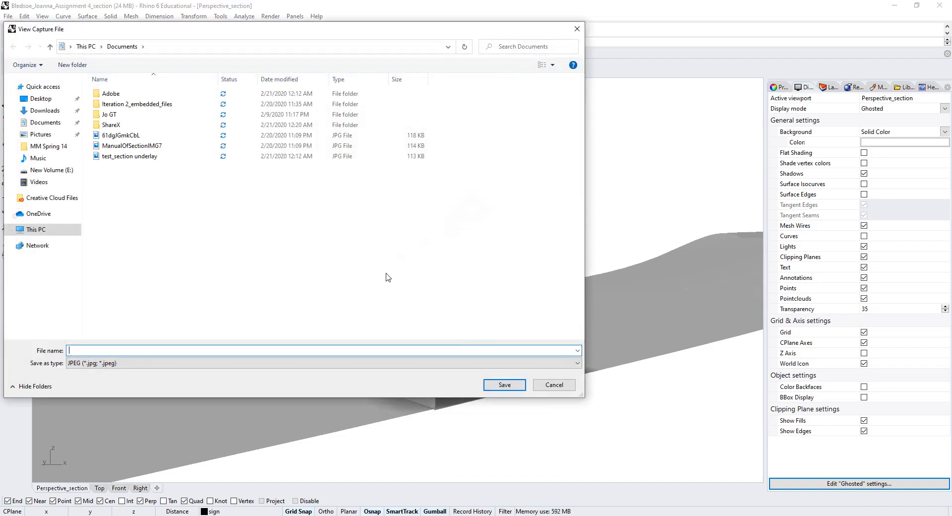
Save the view capture in Documents as test_section underlay.jpg, replacing the existing file
text(test)
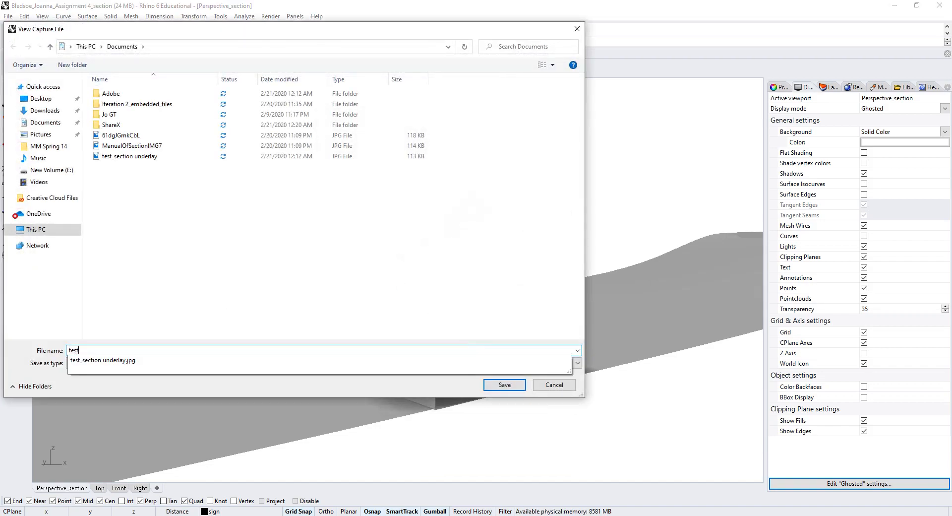
text(_section un)
key(Down)
key(Return)
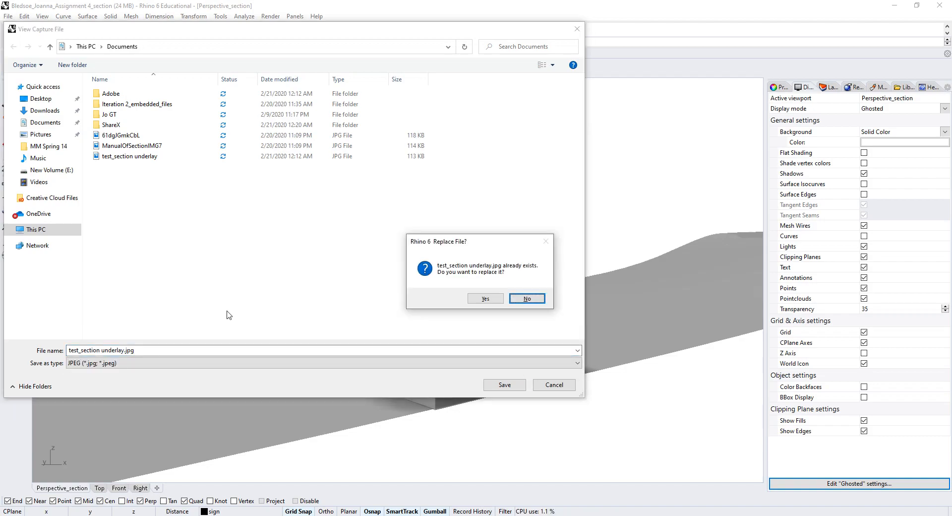
key(y)
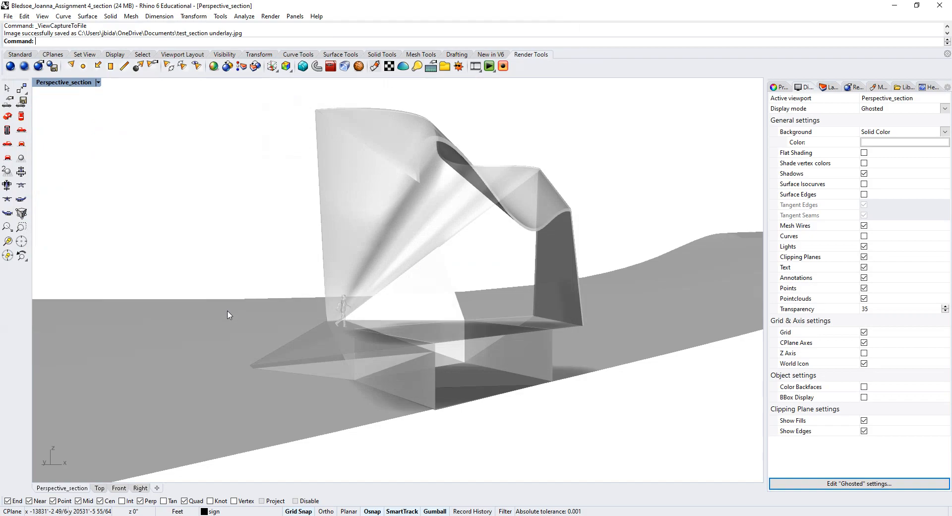
Try to open the captured test_section underlay image from the recent files in File Explorer
key(super+e)
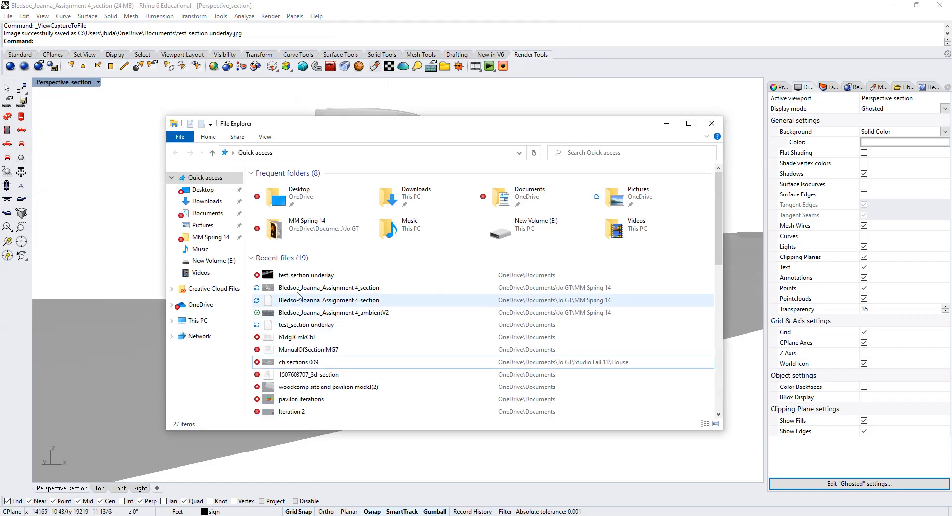
double_click(307, 275)
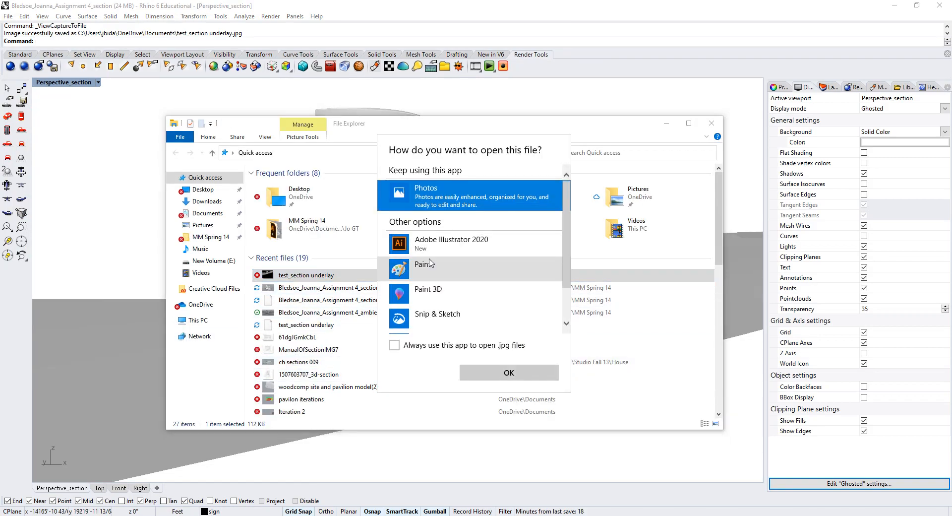
Switch to Photoshop and open test_section underlay.jpg from the computer's Documents folder to check the capture
click(439, 515)
click(439, 515)
click(23, 6)
click(30, 29)
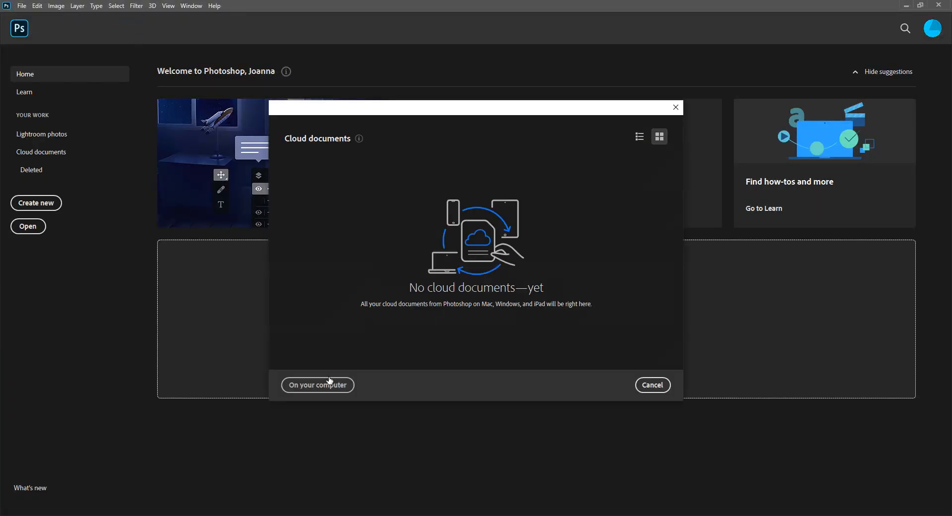
click(318, 384)
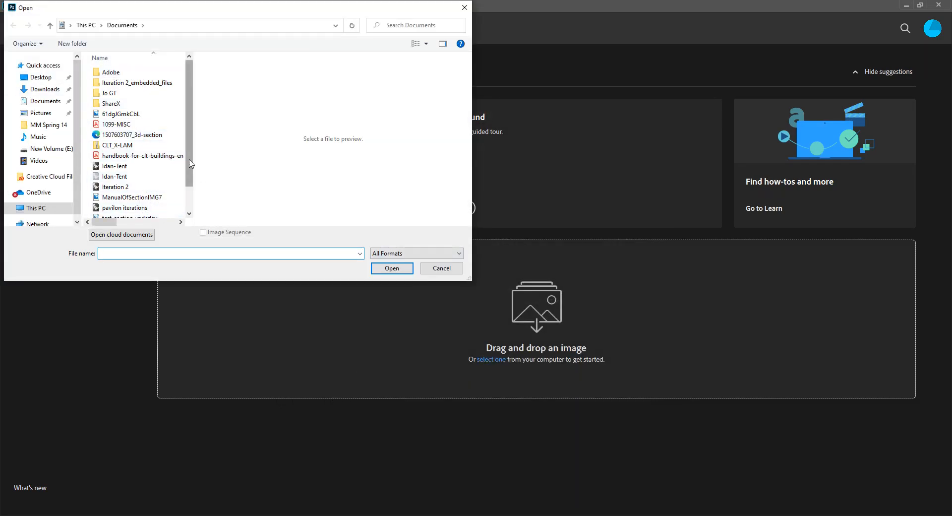
drag(191, 164, 186, 183)
click(130, 191)
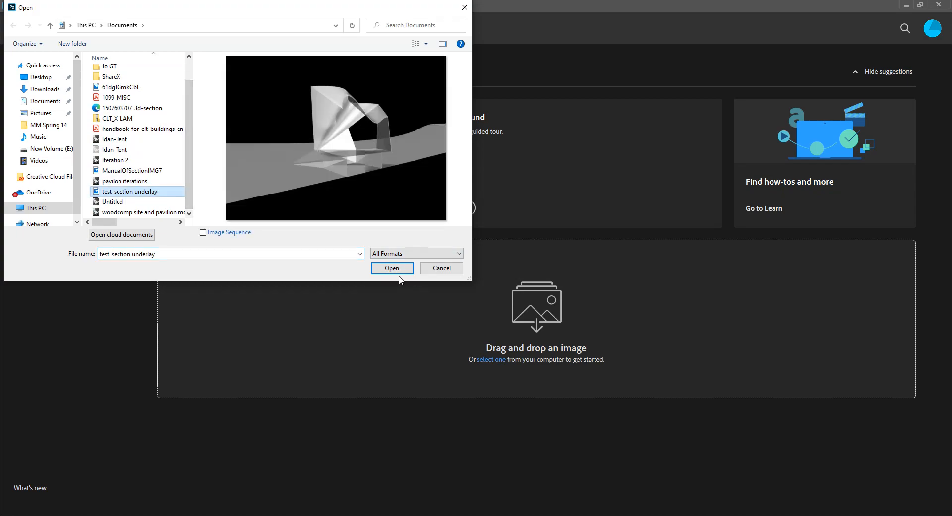
click(397, 271)
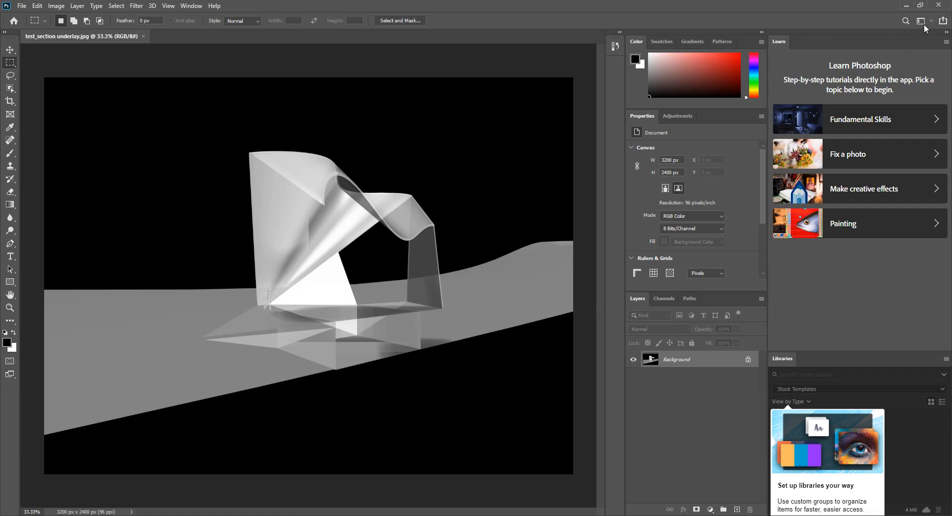
Close Photoshop and the File Explorer window and return to the Perspective_section view in Rhino
click(938, 5)
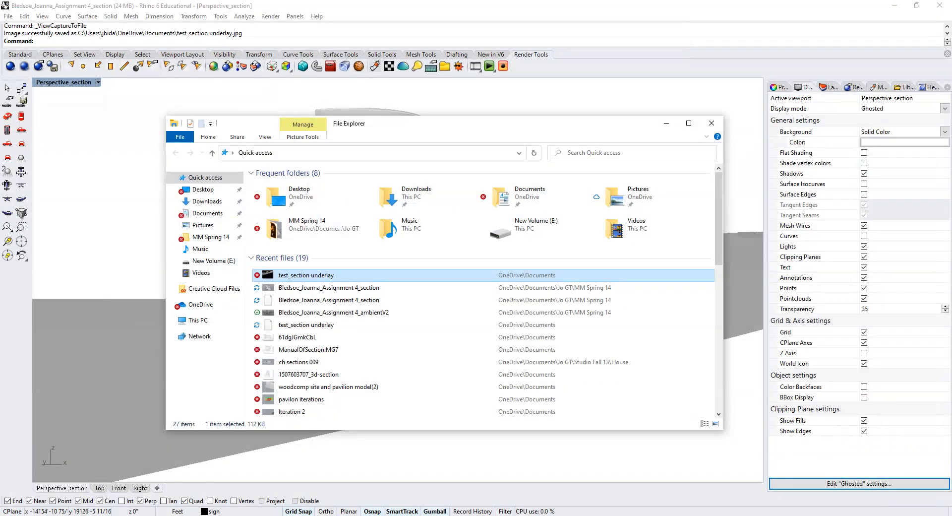
click(712, 123)
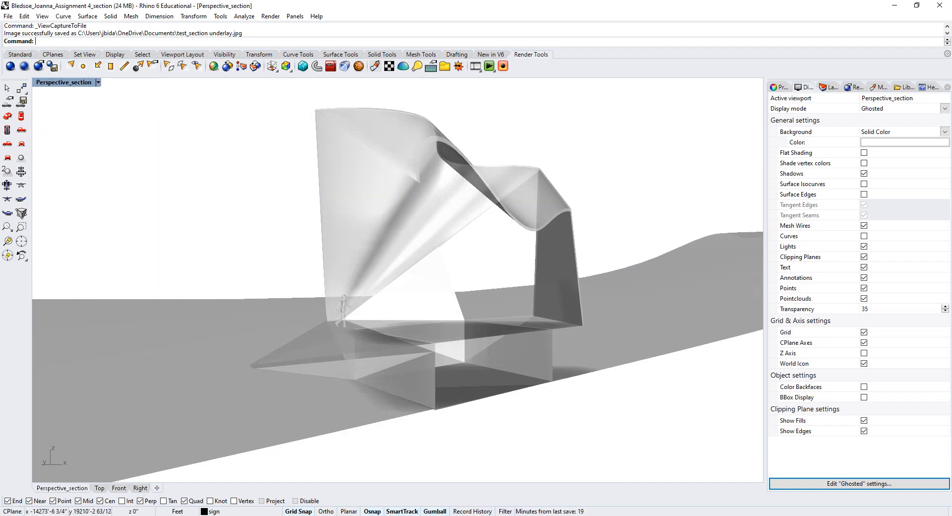
click(30, 515)
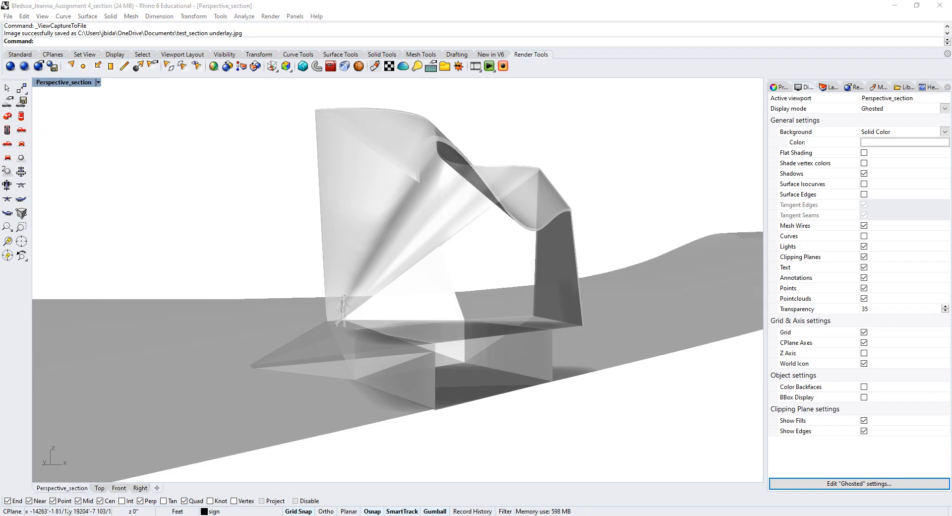
click(15, 515)
click(402, 13)
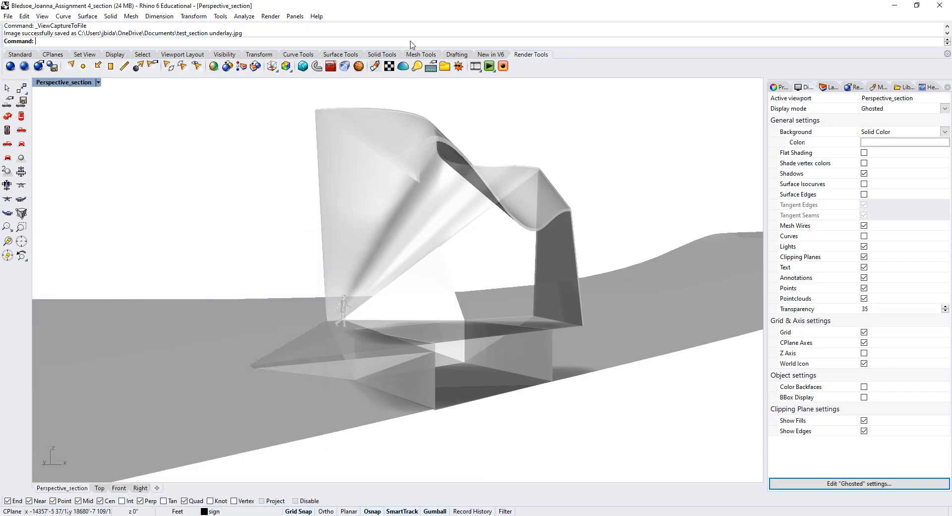